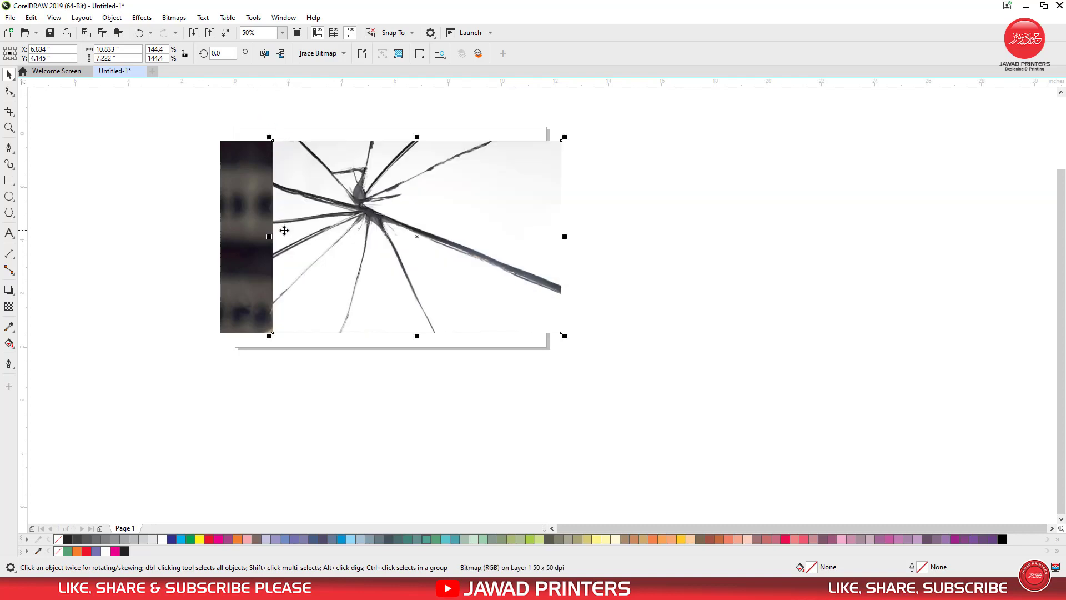
# Stretch the cracked-glass image outward from its left side and move it off the page, to the right of the portrait photo.
pyautogui.moveTo(269, 236); pyautogui.dragTo(241, 236)
pyautogui.moveTo(315, 249); pyautogui.dragTo(688, 328)
pyautogui.click(756, 432)
pyautogui.click(9, 128)
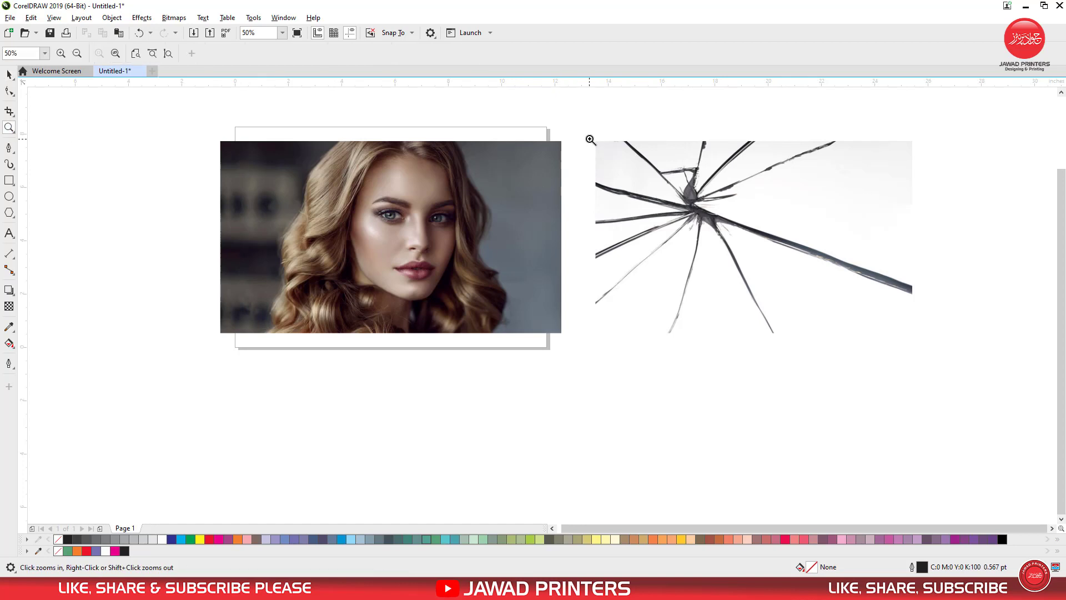
pyautogui.moveTo(590, 135); pyautogui.dragTo(920, 337)
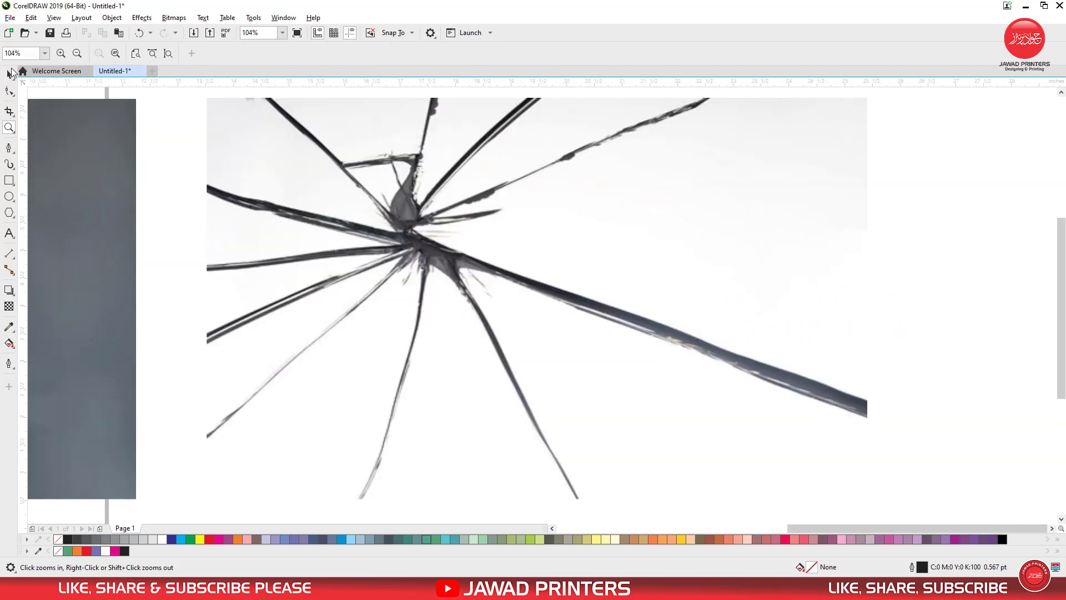
pyautogui.click(9, 75)
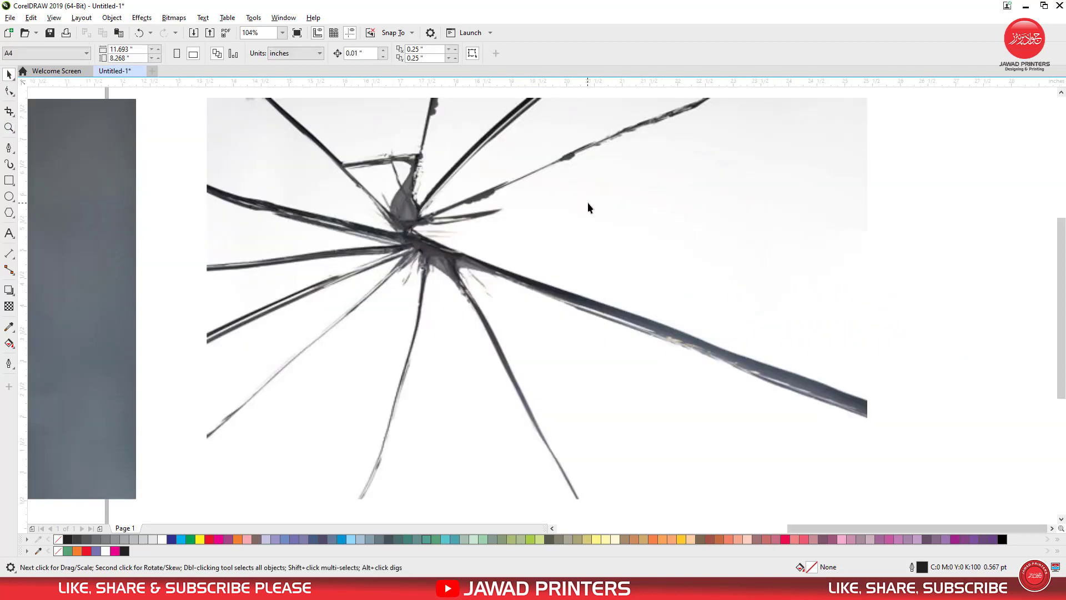
pyautogui.scroll(1, 891, 131)
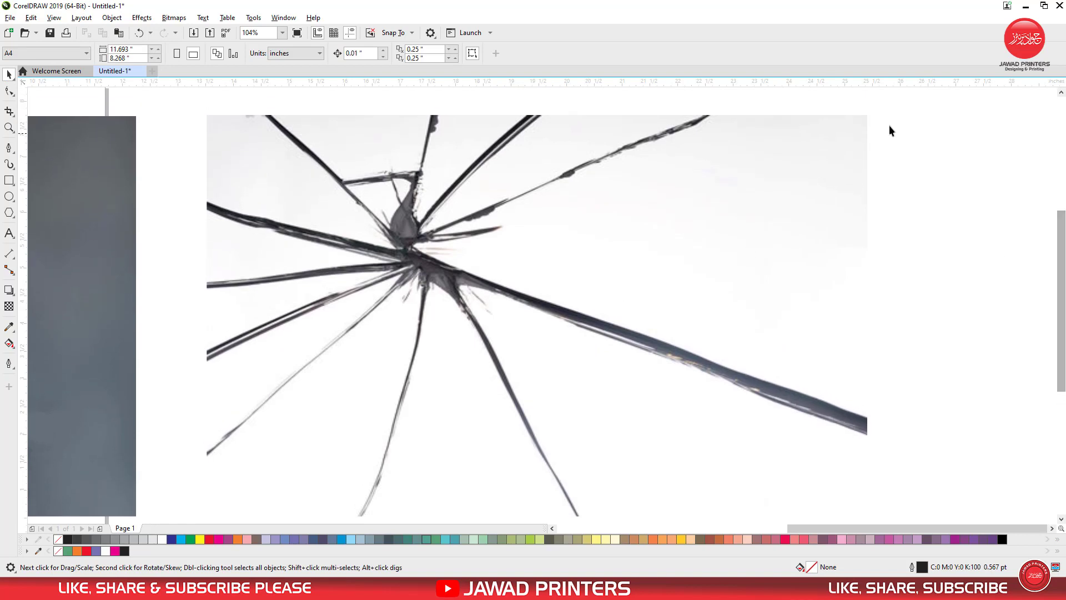
pyautogui.scroll(-2, 885, 279)
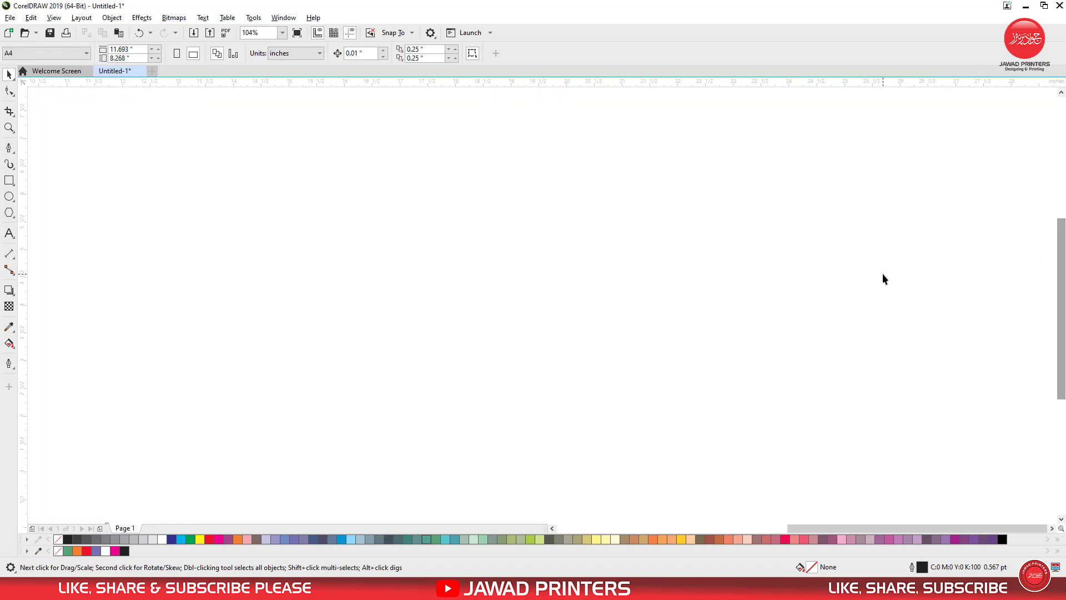
pyautogui.scroll(-4, 577, 342)
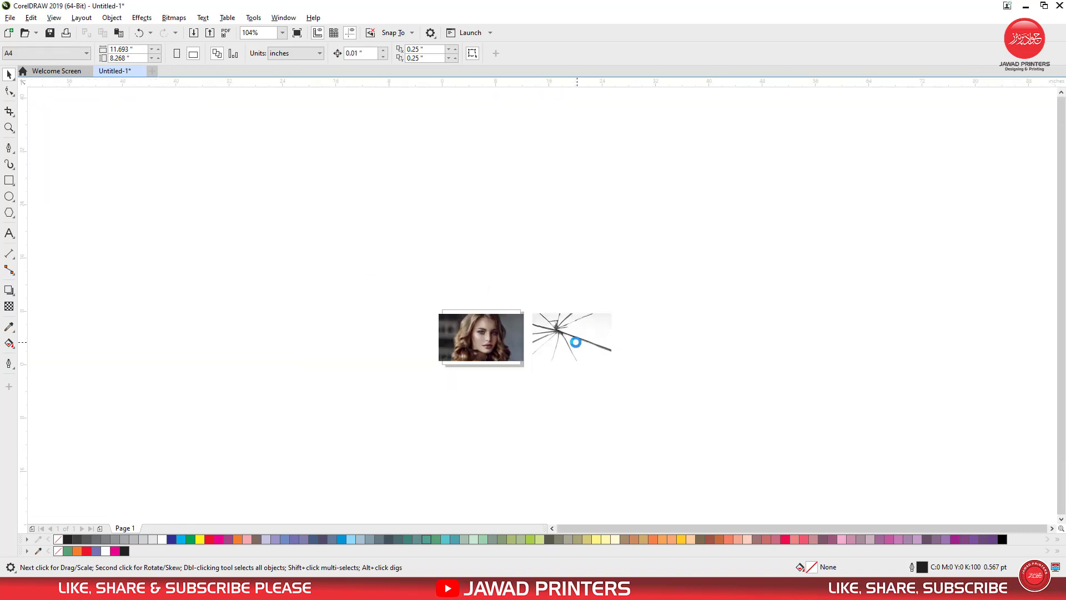
# Start a Pen tool outline along the lower edge of the upper-right crack, from the cracked-glass image's top edge to the dark blob midway.
pyautogui.click(9, 126)
pyautogui.moveTo(662, 393); pyautogui.dragTo(661, 392)
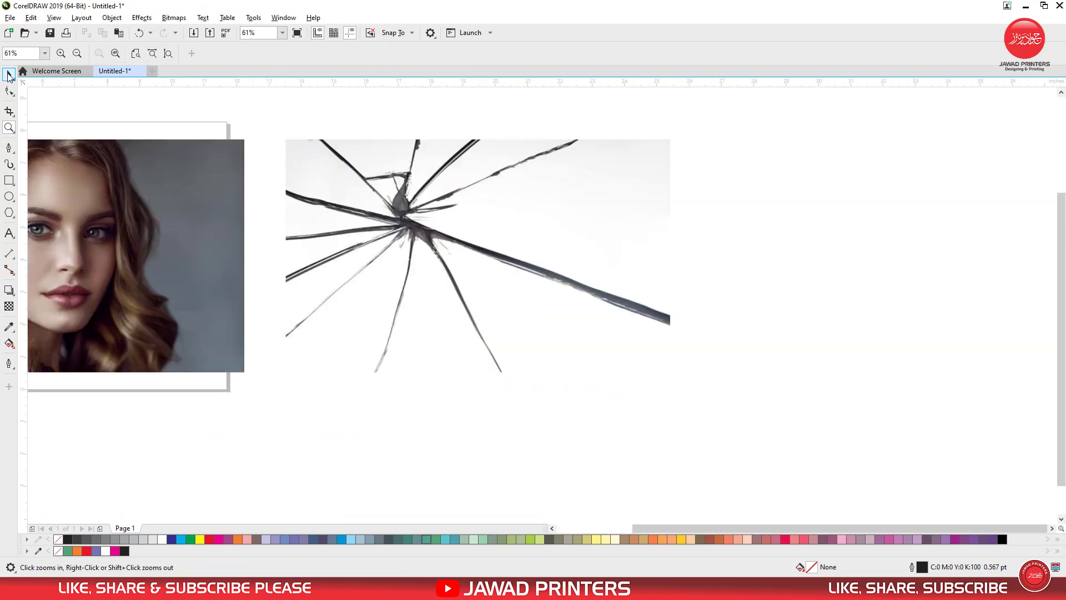
pyautogui.click(9, 75)
pyautogui.click(9, 149)
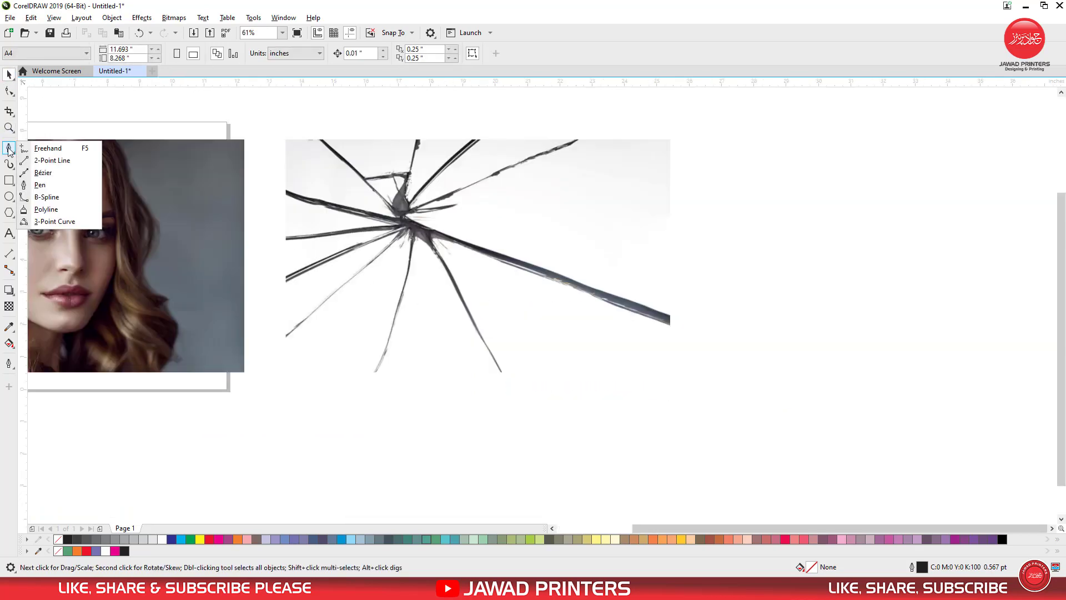
pyautogui.click(40, 185)
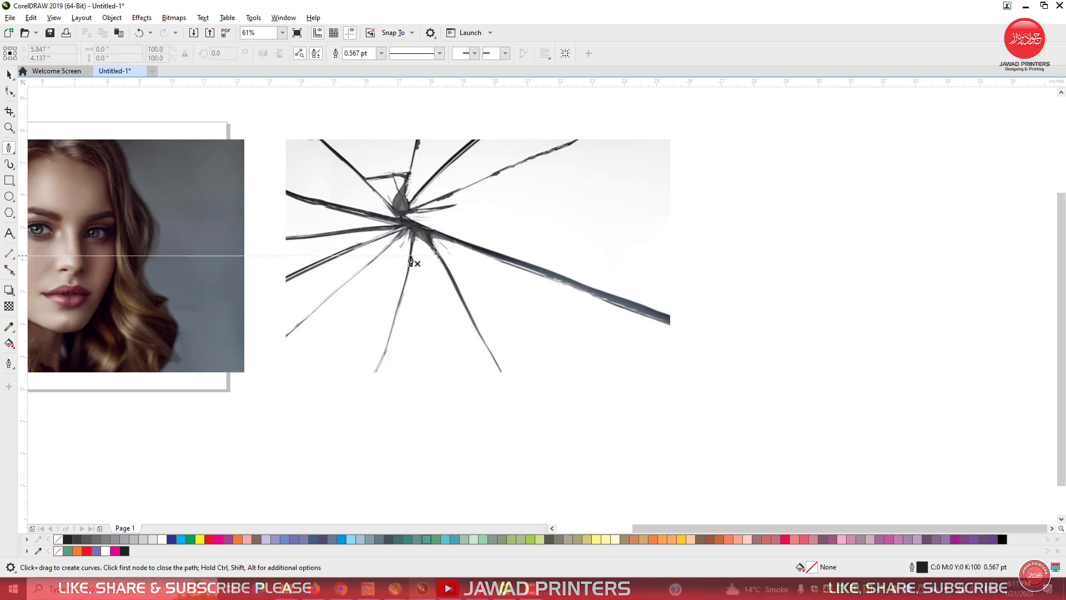
pyautogui.press('z')
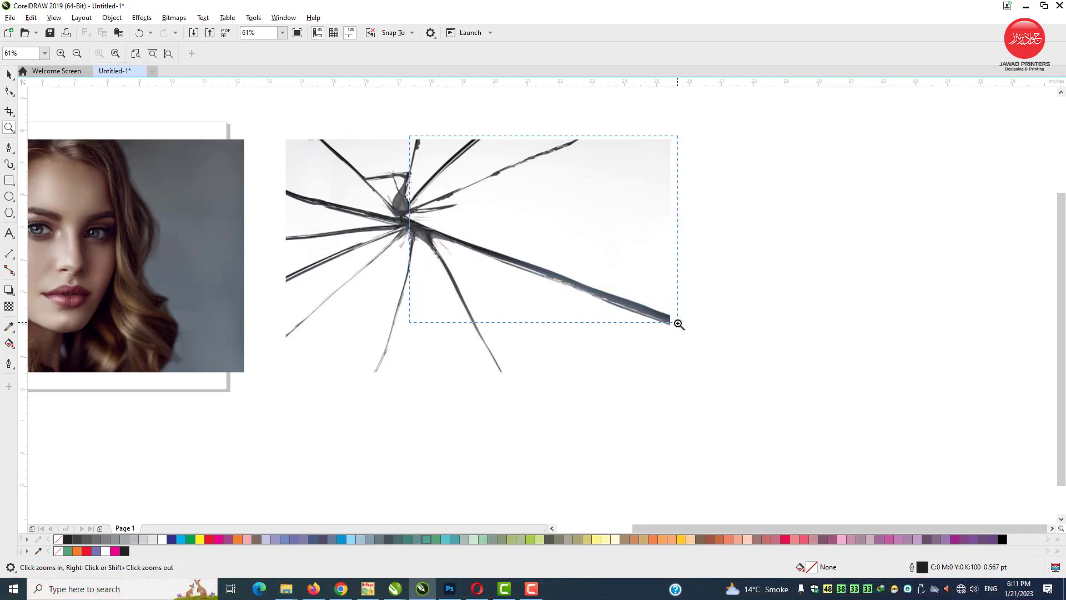
pyautogui.moveTo(679, 324); pyautogui.dragTo(678, 324)
pyautogui.scroll(1, 125, 170)
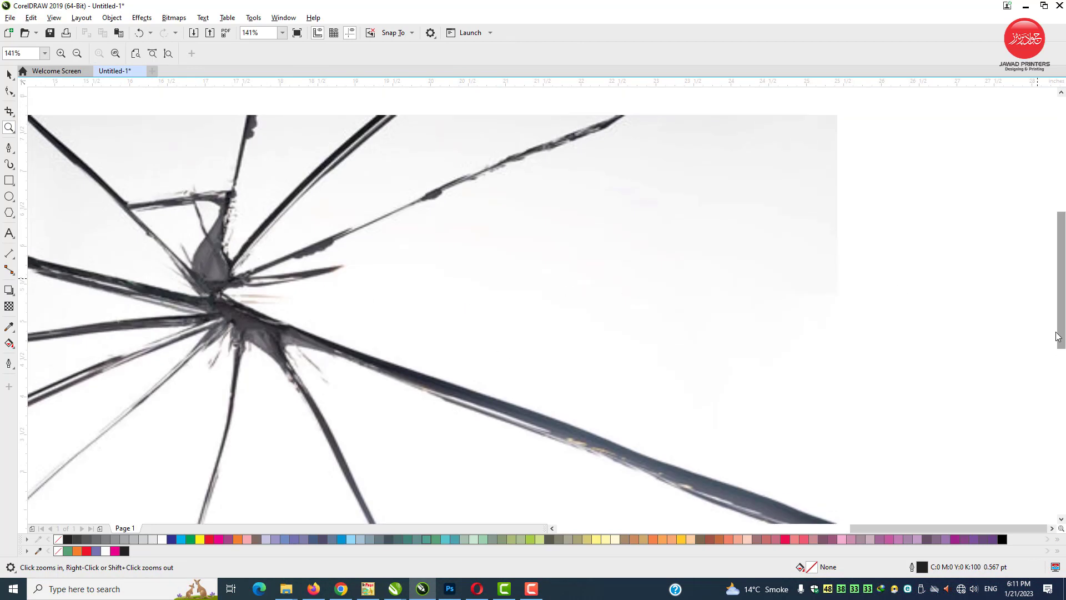
pyautogui.click(9, 148)
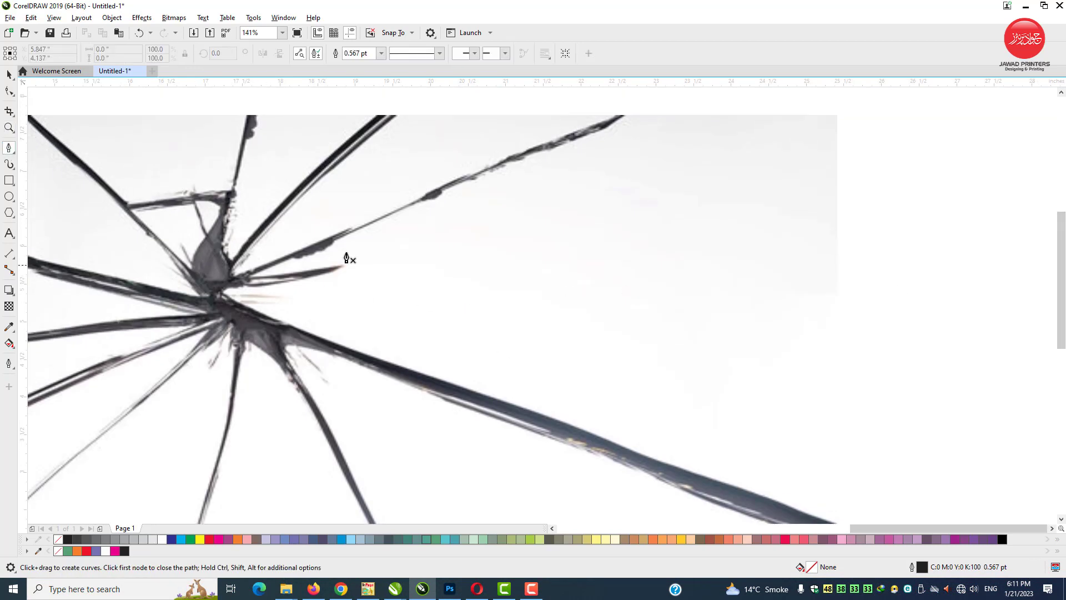
pyautogui.click(600, 132)
pyautogui.click(576, 139)
pyautogui.click(550, 149)
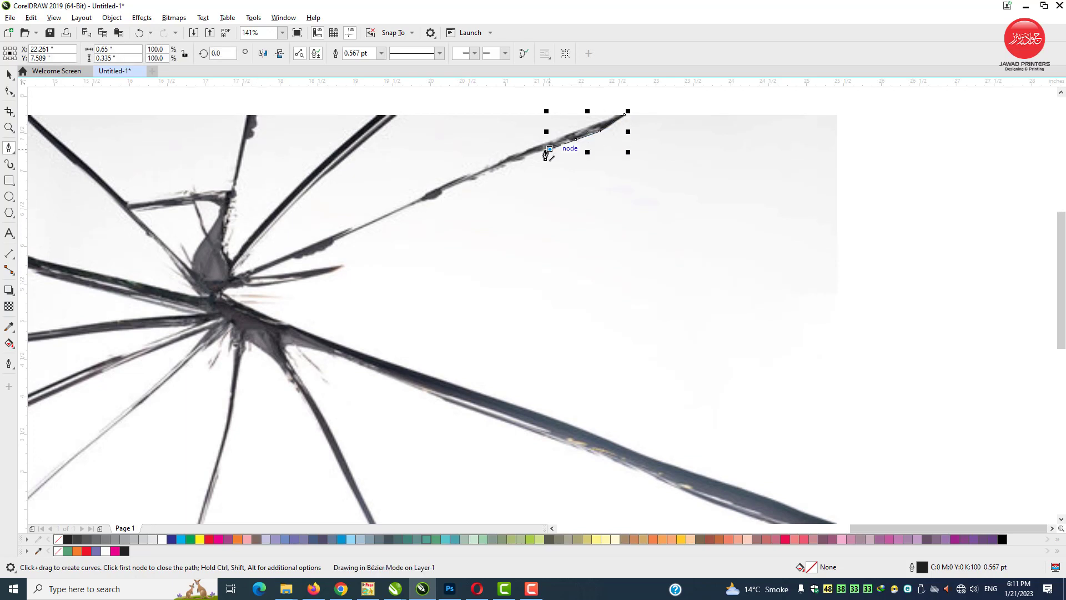
pyautogui.click(529, 155)
pyautogui.click(491, 172)
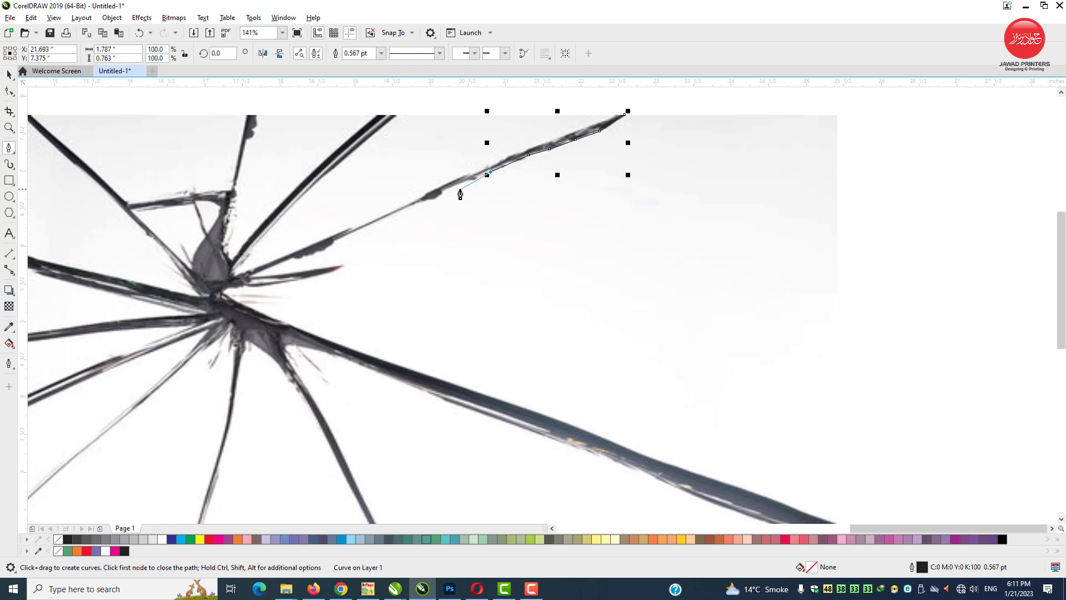
pyautogui.click(454, 187)
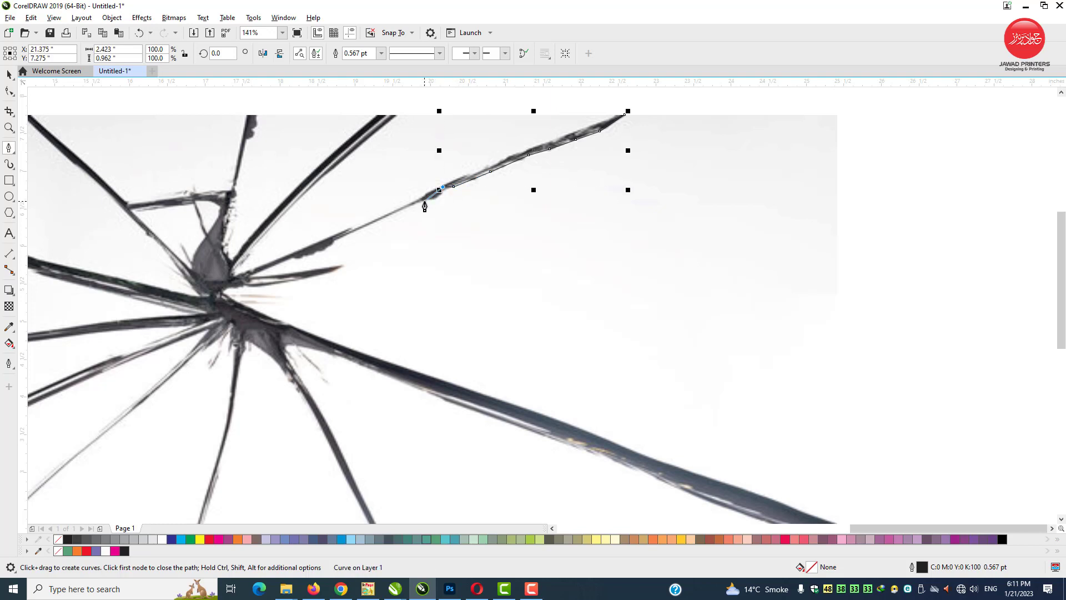
pyautogui.click(443, 197)
pyautogui.click(422, 198)
# Continue the outline down the crack's lower edge, curving around the dark bulge, to where the short spur branches off.
pyautogui.click(9, 128)
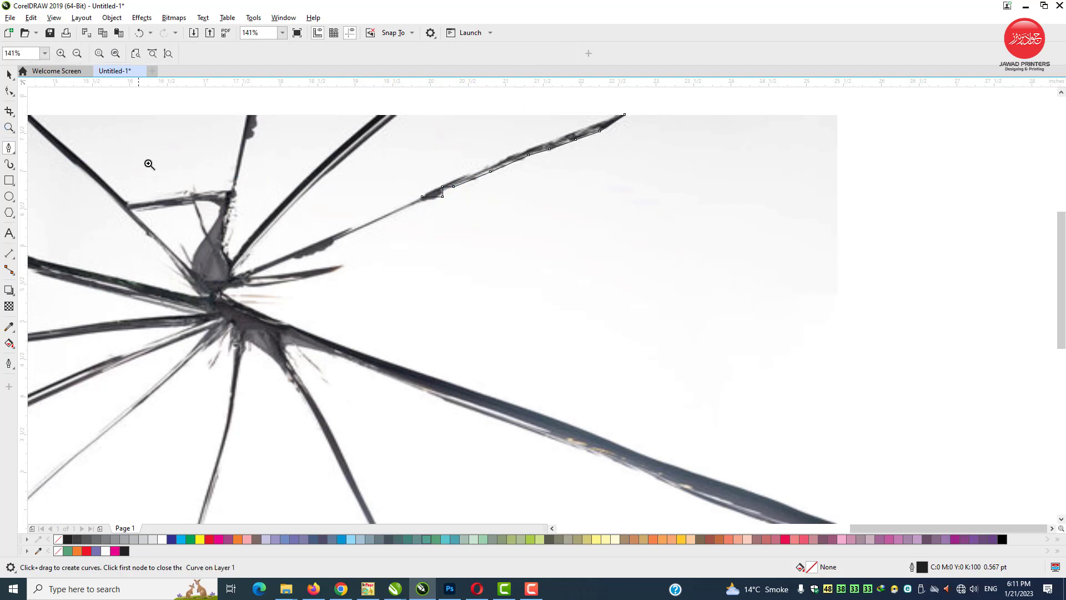
pyautogui.moveTo(136, 152); pyautogui.dragTo(509, 279)
pyautogui.click(9, 147)
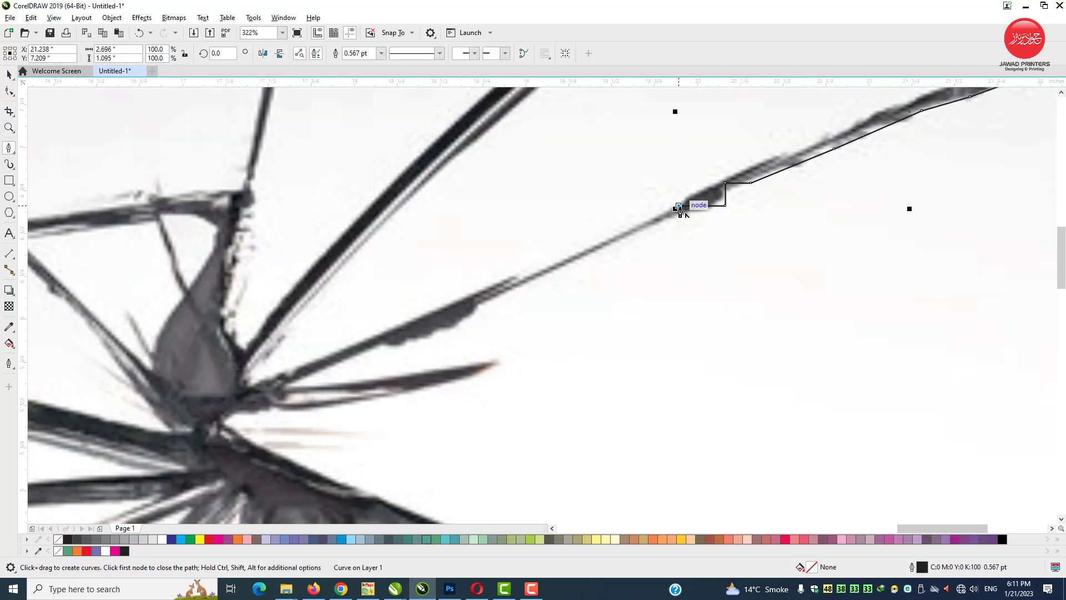
pyautogui.click(653, 226)
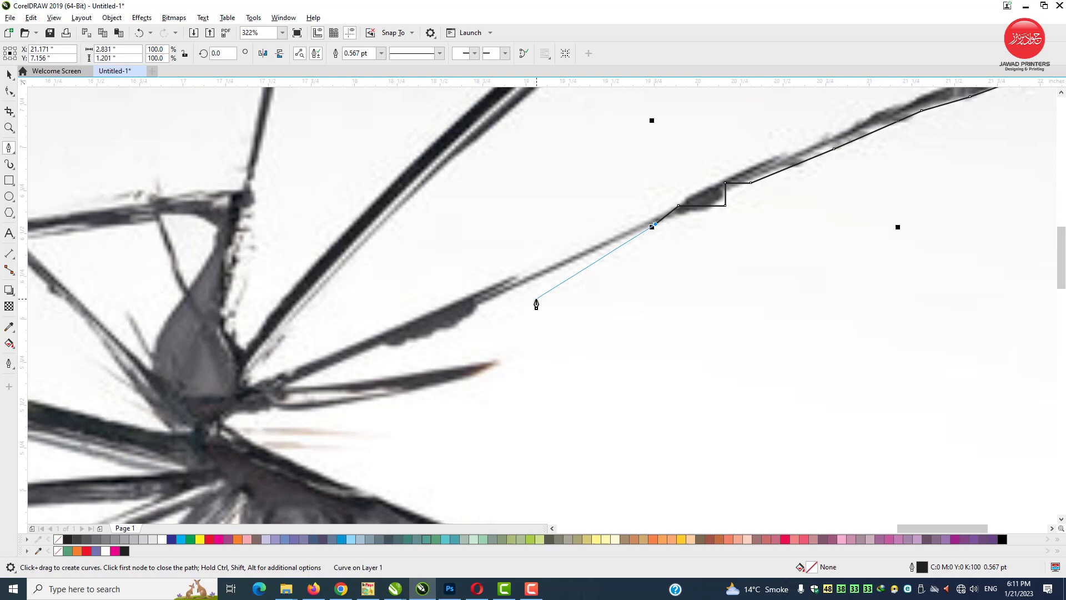
pyautogui.click(505, 292)
pyautogui.click(478, 305)
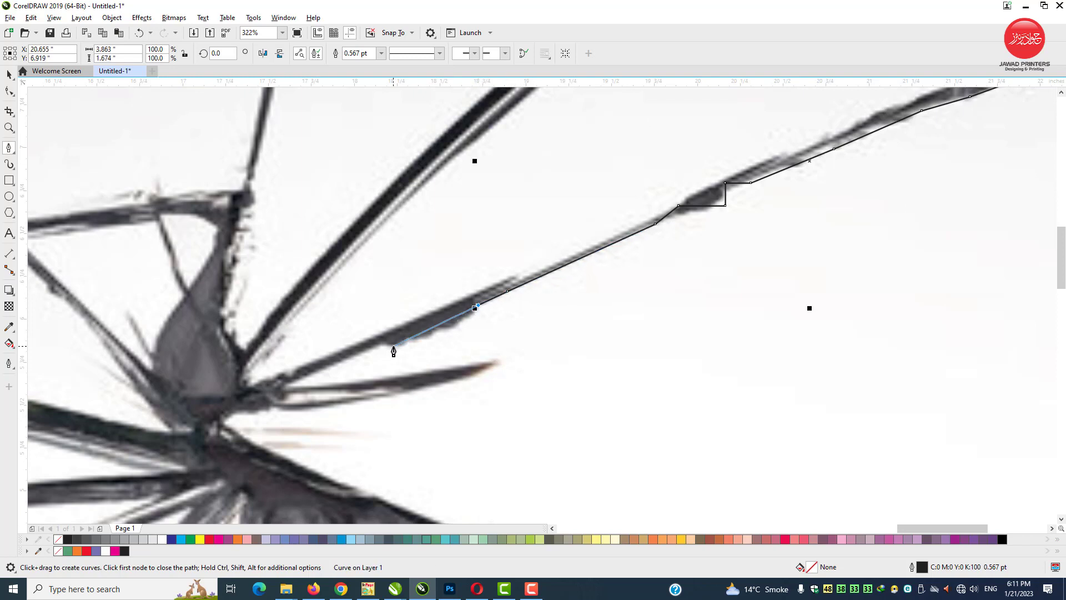
pyautogui.moveTo(388, 341); pyautogui.dragTo(345, 339)
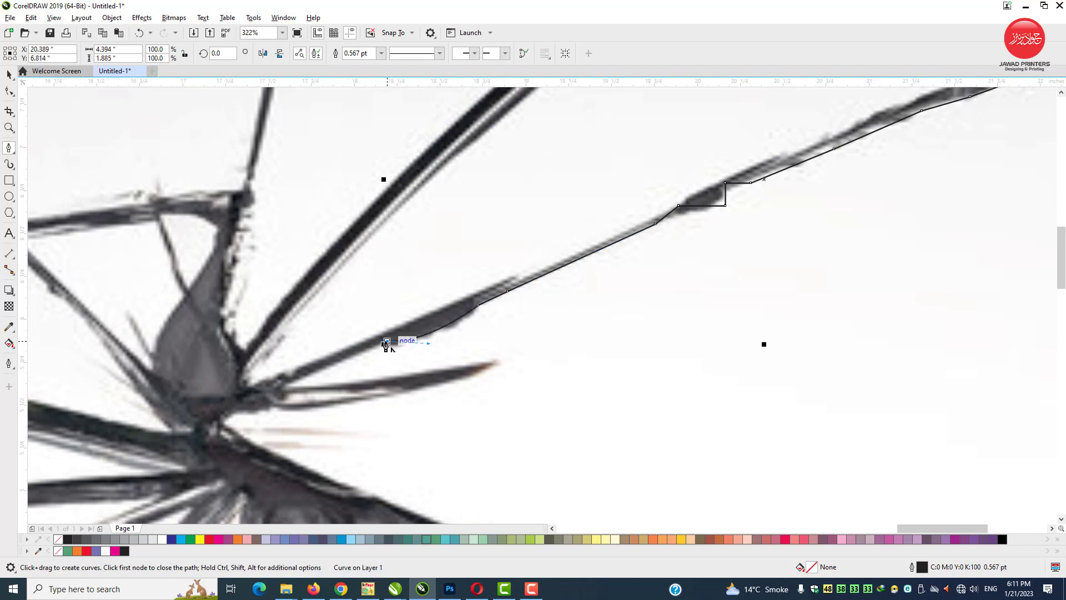
pyautogui.click(283, 387)
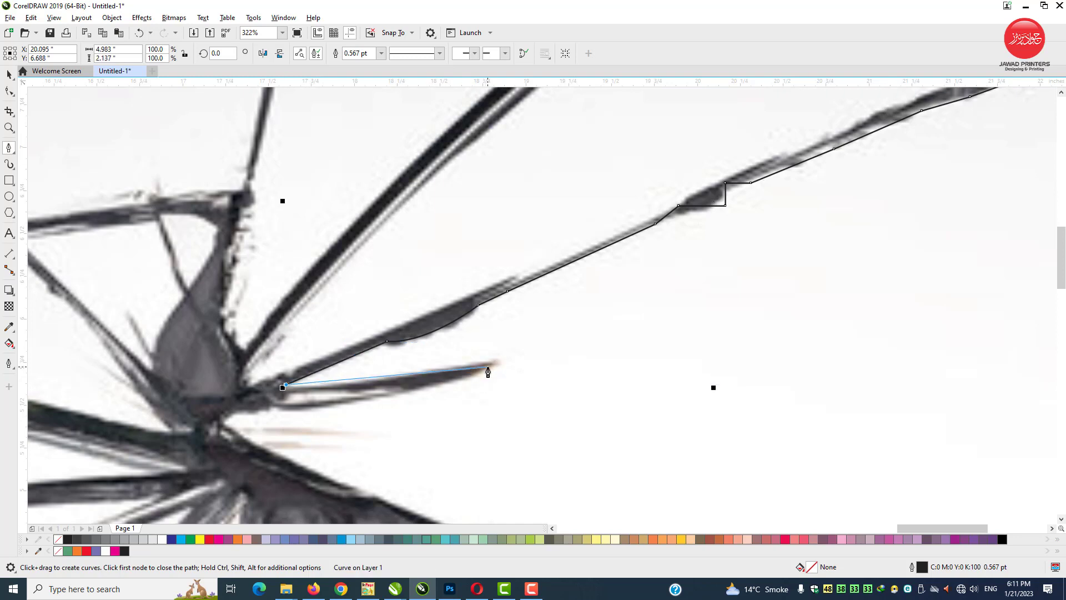
# Trace the outline around the curved short spur and back to the impact centre of the cracks.
pyautogui.moveTo(489, 362); pyautogui.dragTo(571, 346)
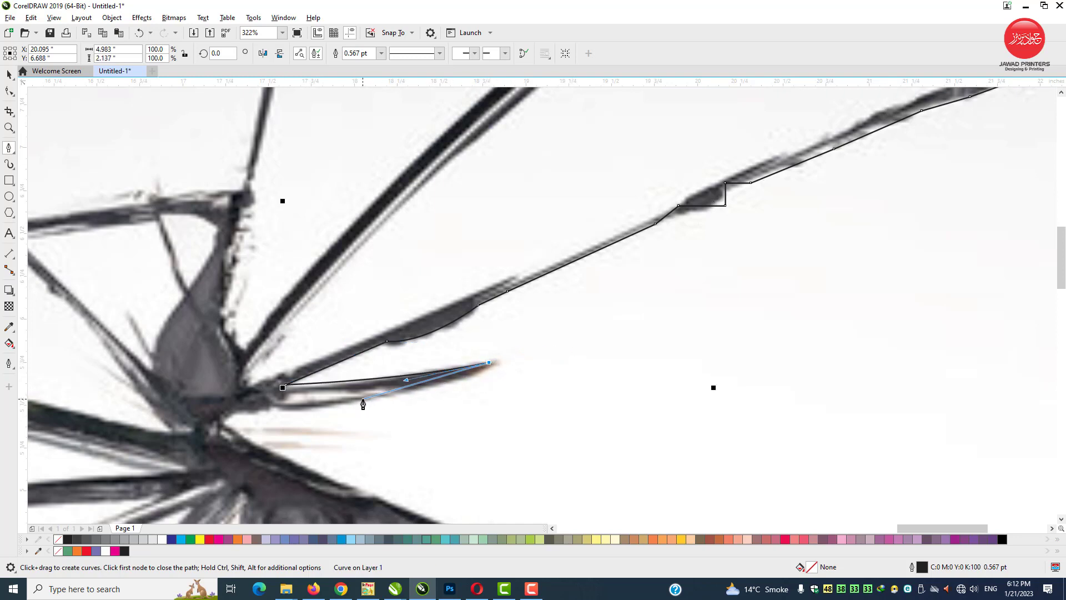
pyautogui.moveTo(364, 400); pyautogui.dragTo(322, 476)
pyautogui.click(257, 411)
pyautogui.click(235, 411)
pyautogui.click(221, 426)
# Extend the outline from the impact centre along the upper edge of the thick diagonal crack.
pyautogui.scroll(-2, 322, 477)
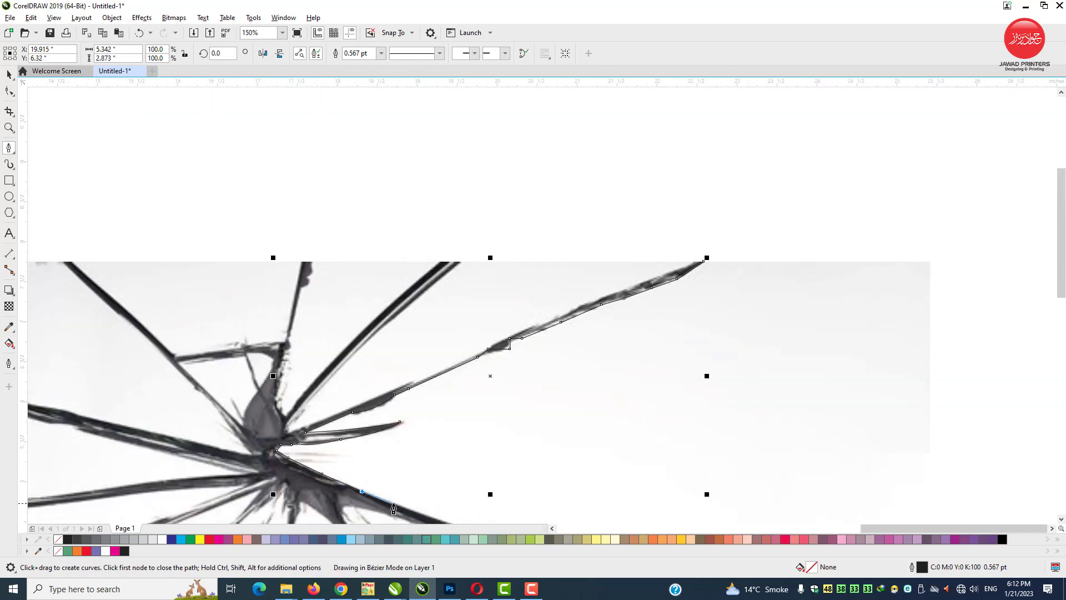
pyautogui.scroll(2, 394, 509)
pyautogui.click(422, 509)
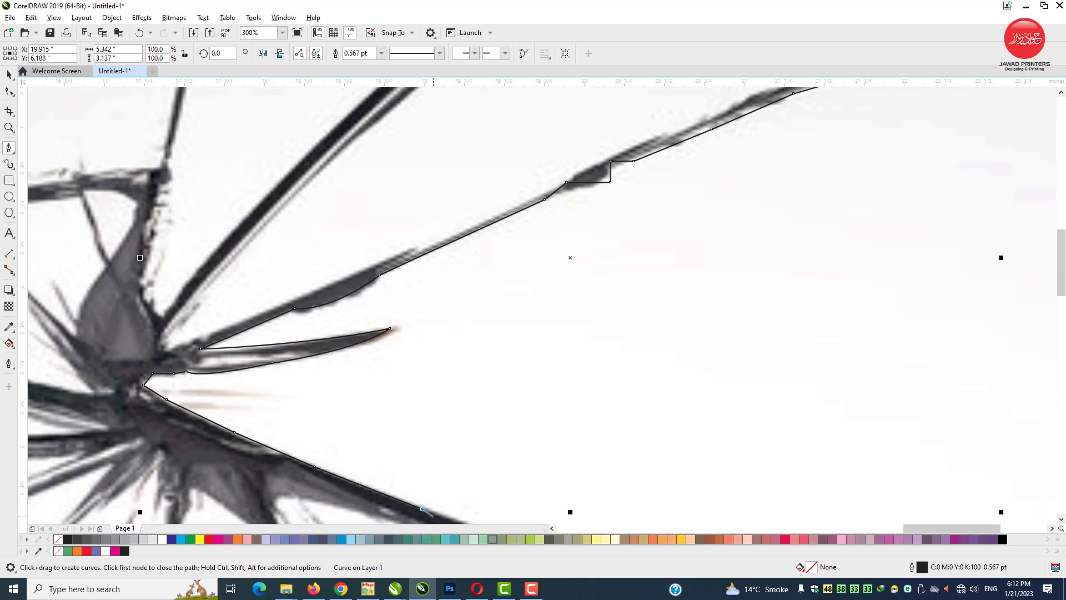
pyautogui.click(1062, 519)
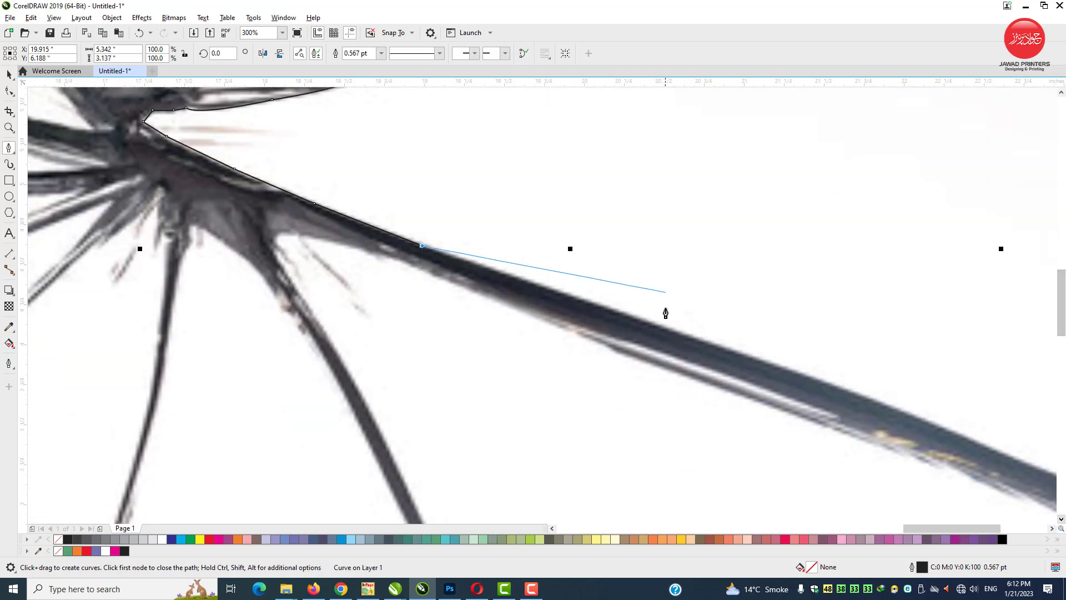
pyautogui.click(589, 302)
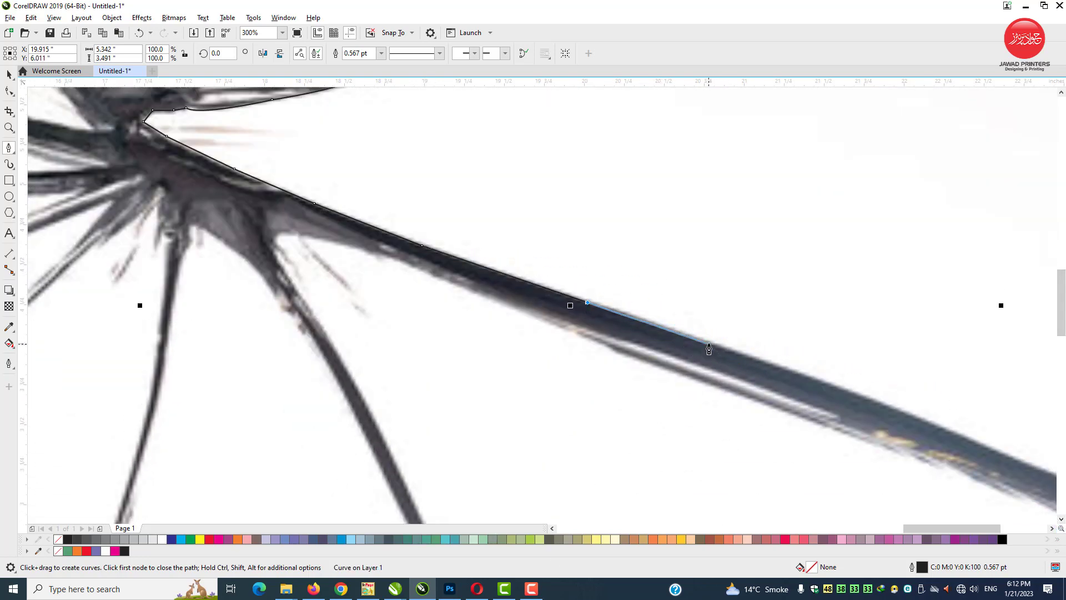
pyautogui.click(708, 343)
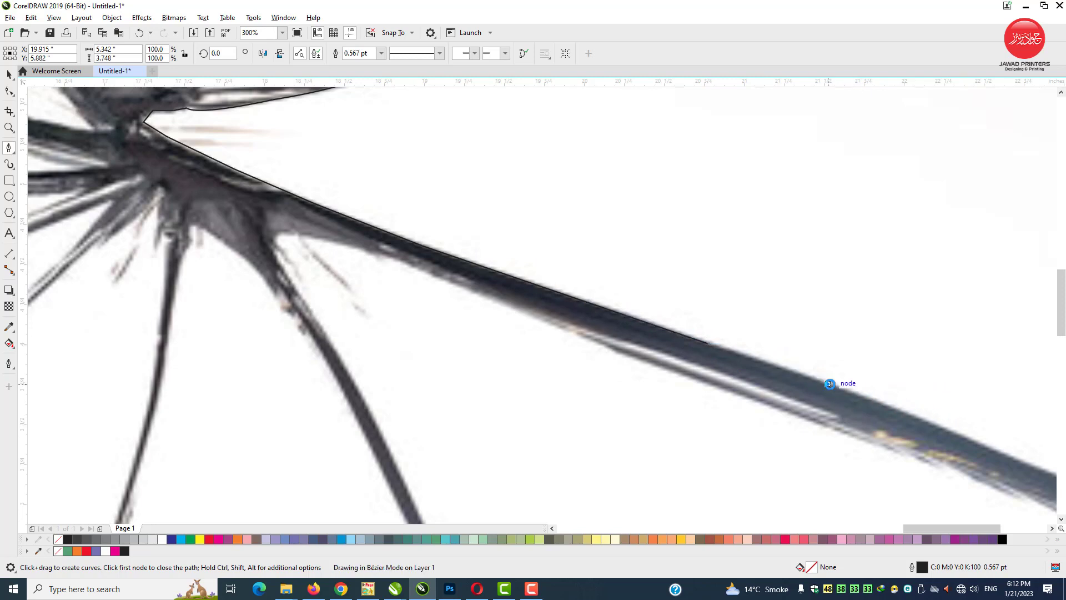
pyautogui.click(828, 384)
pyautogui.click(1015, 459)
# Continue the outline along the thick crack's remaining upper edge to the image's right edge.
pyautogui.moveTo(944, 528); pyautogui.dragTo(979, 528)
pyautogui.moveTo(1061, 326); pyautogui.dragTo(1061, 359)
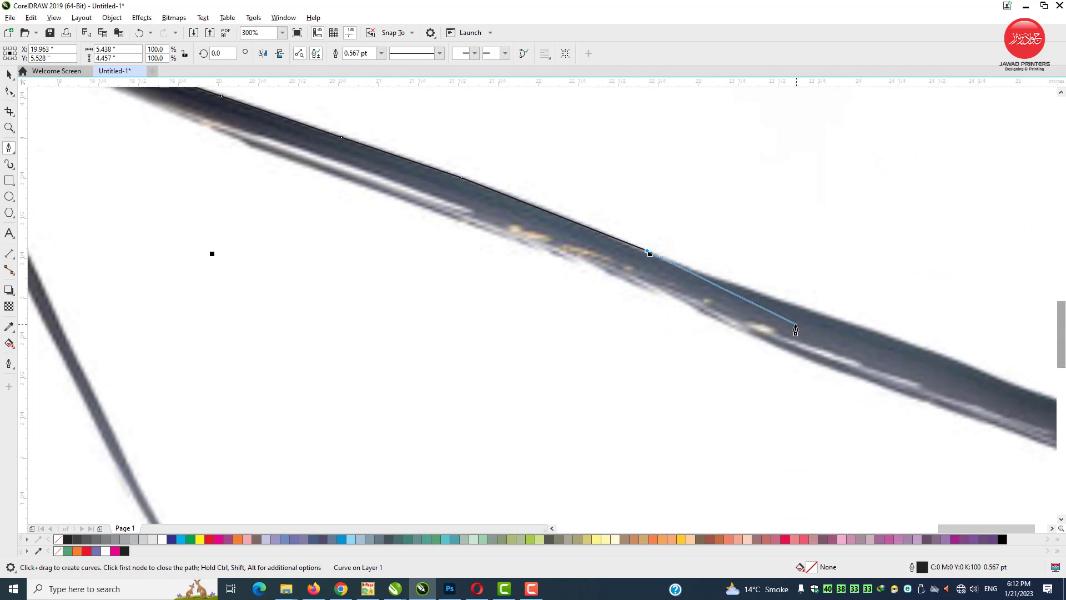
pyautogui.click(818, 322)
pyautogui.click(1004, 387)
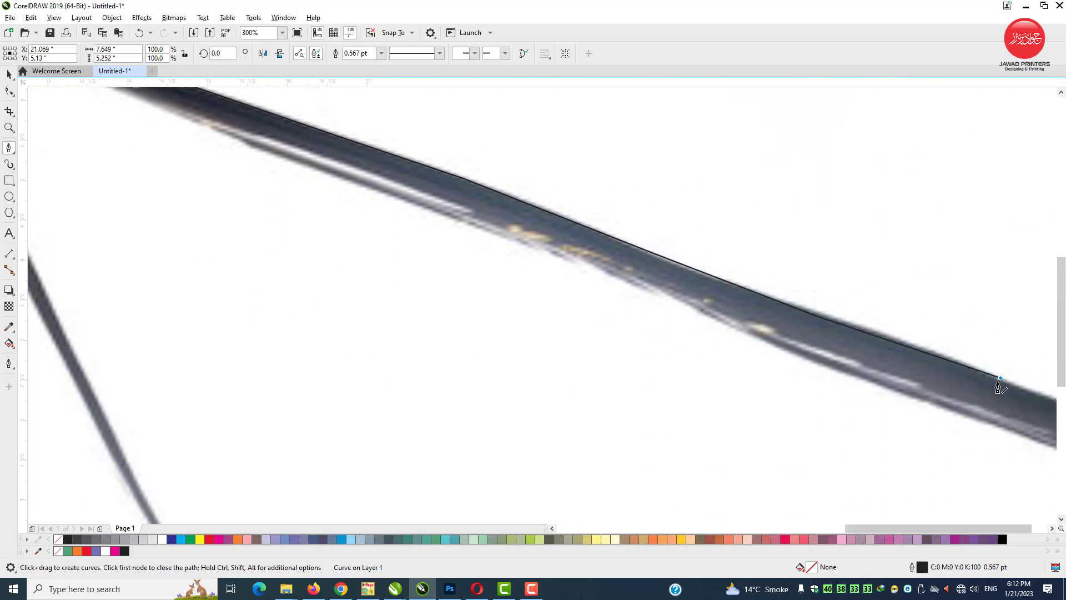
pyautogui.scroll(-2, 997, 386)
pyautogui.moveTo(974, 522); pyautogui.dragTo(990, 525)
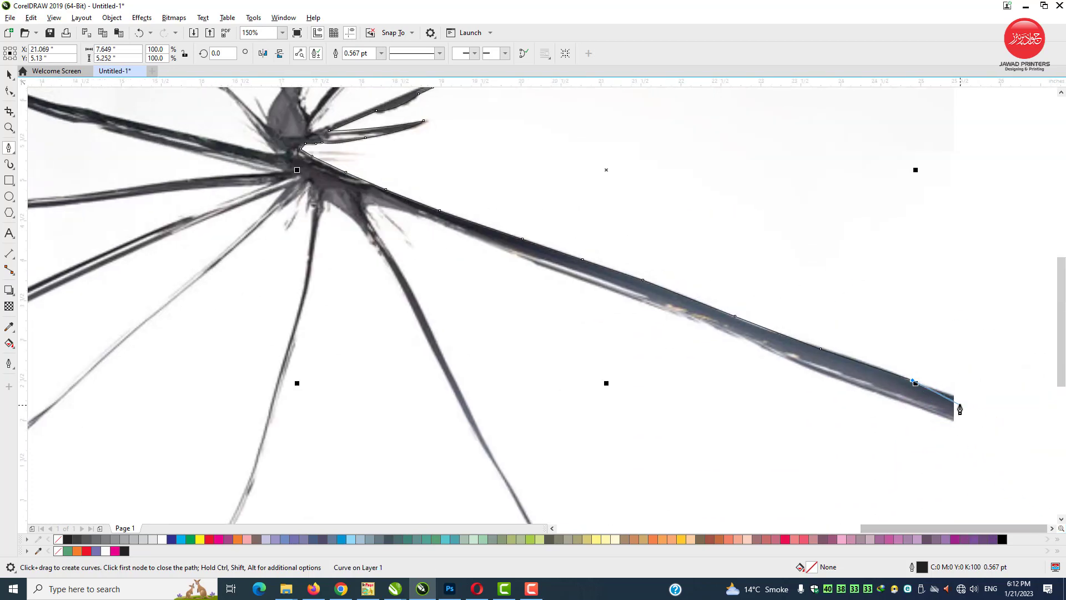
# Close the shard outline by running it up to the image's upper-right corner and back to the starting node.
pyautogui.moveTo(1061, 382); pyautogui.dragTo(1061, 286)
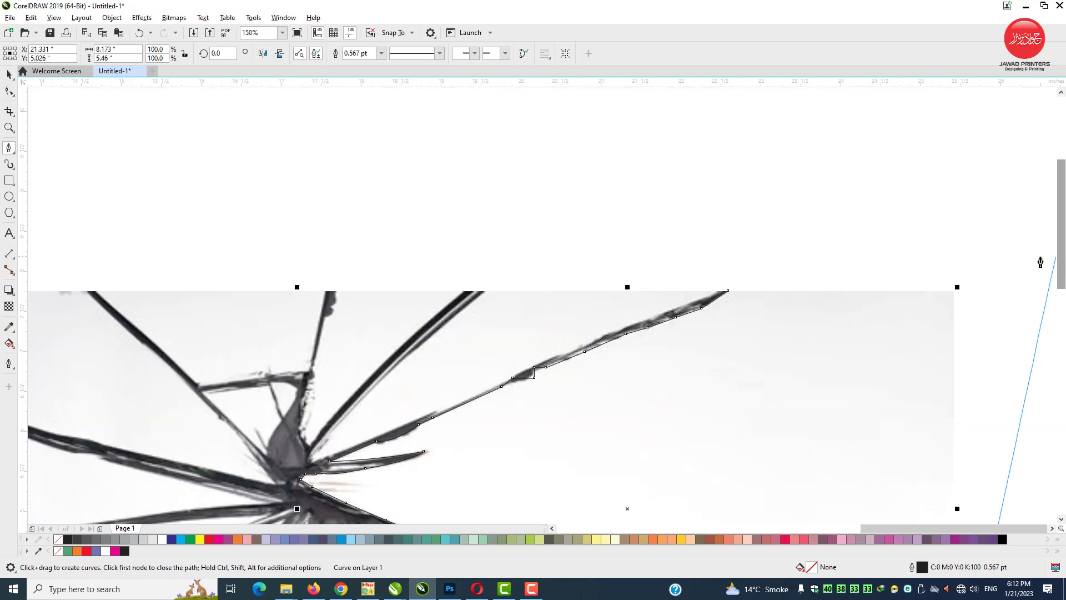
pyautogui.click(954, 290)
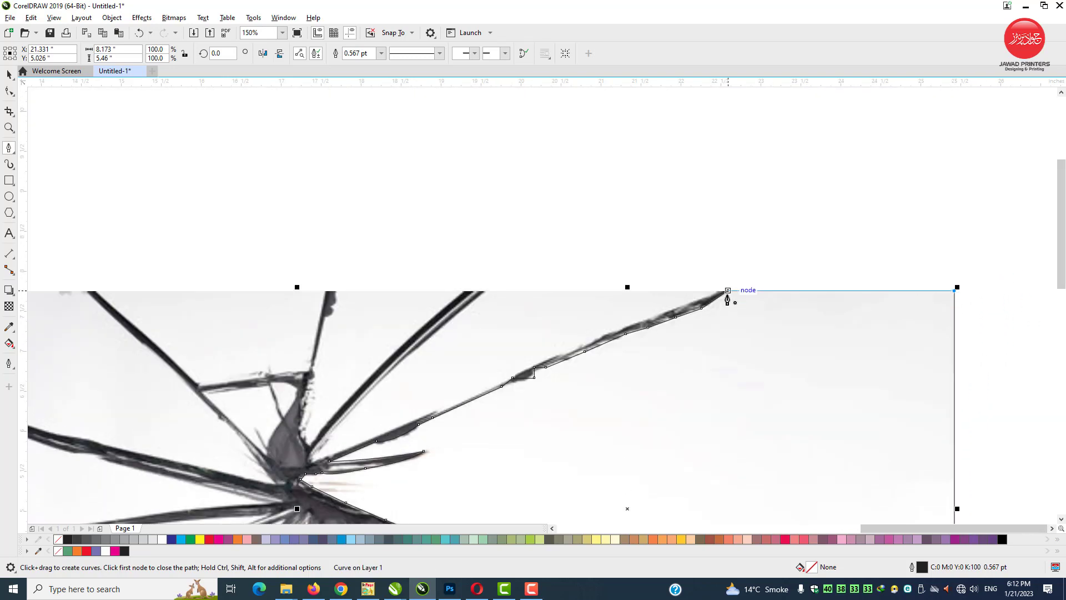
pyautogui.click(728, 290)
# Reshape the shard outline around the dark bulge midway along the thin upper diagonal crack, moving its nodes onto the crack's lower edge.
pyautogui.click(10, 93)
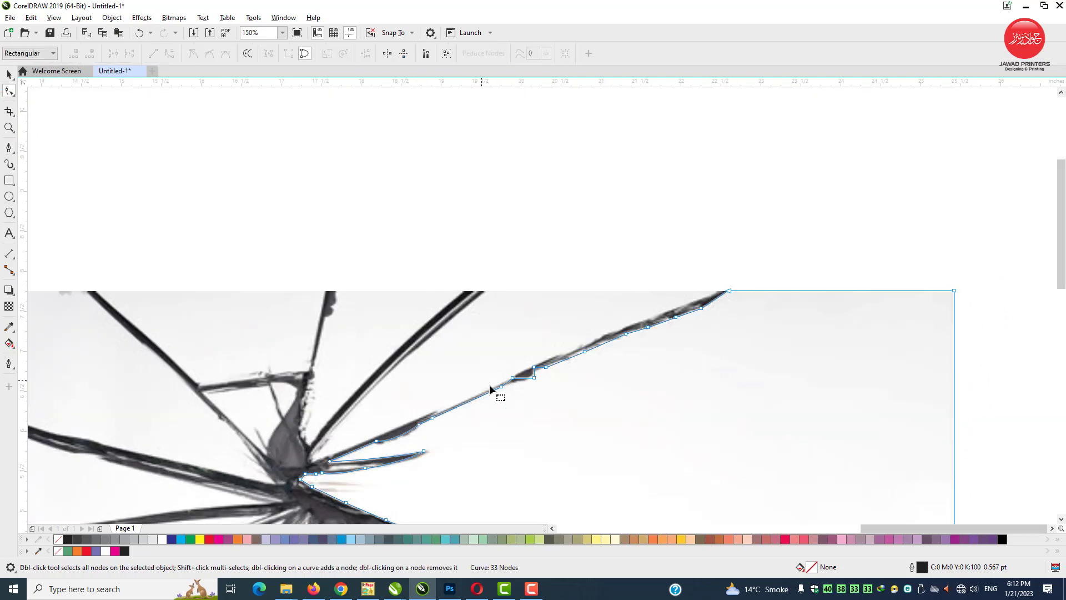
pyautogui.moveTo(258, 488); pyautogui.dragTo(258, 490)
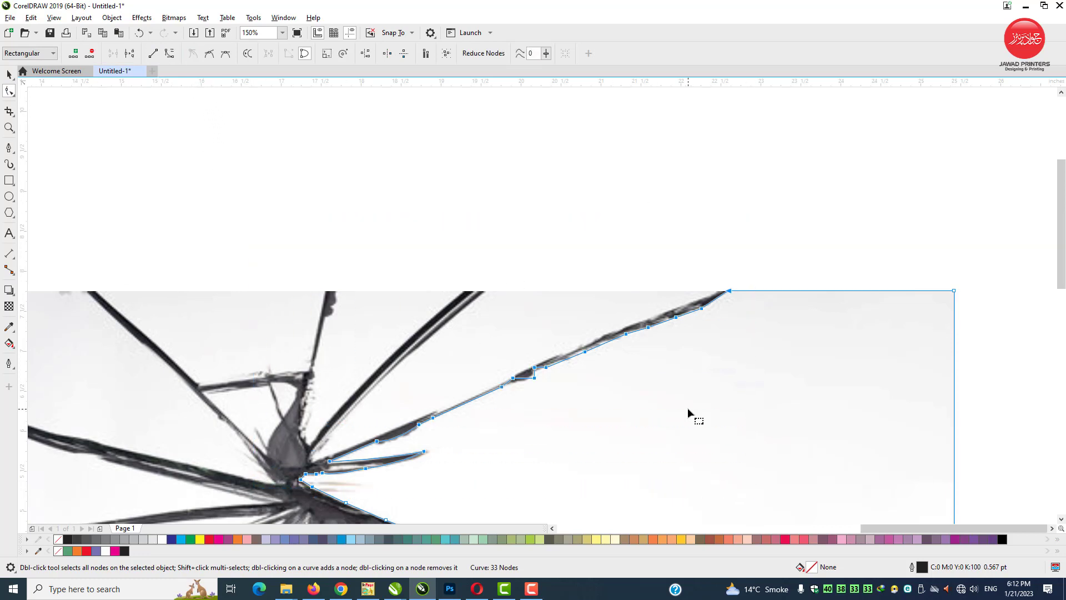
pyautogui.click(689, 409)
pyautogui.press('F2')
pyautogui.moveTo(676, 362); pyautogui.dragTo(676, 362)
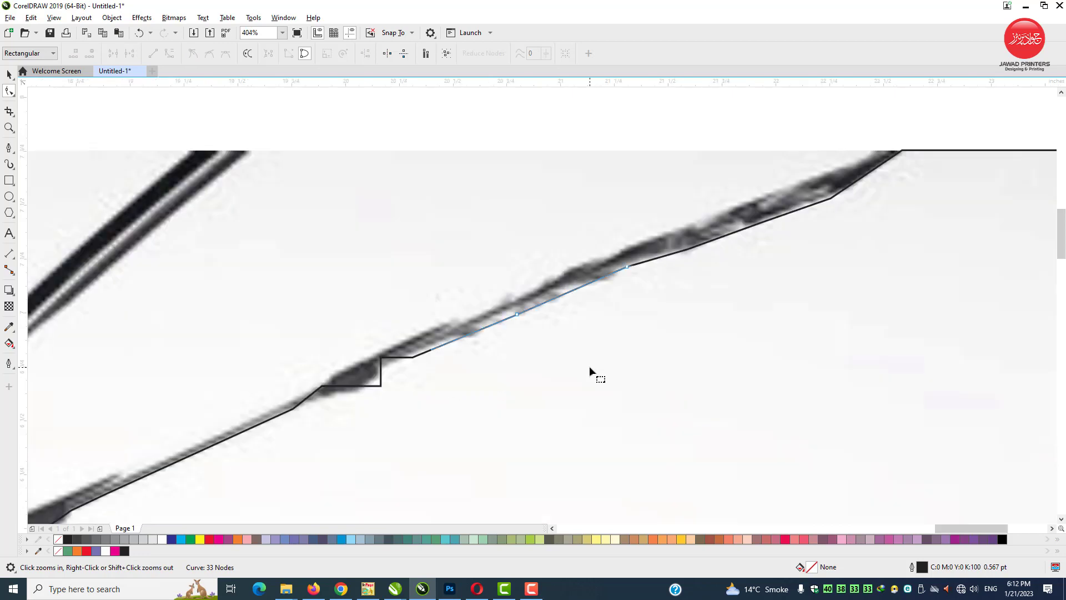
pyautogui.moveTo(381, 358); pyautogui.dragTo(327, 392)
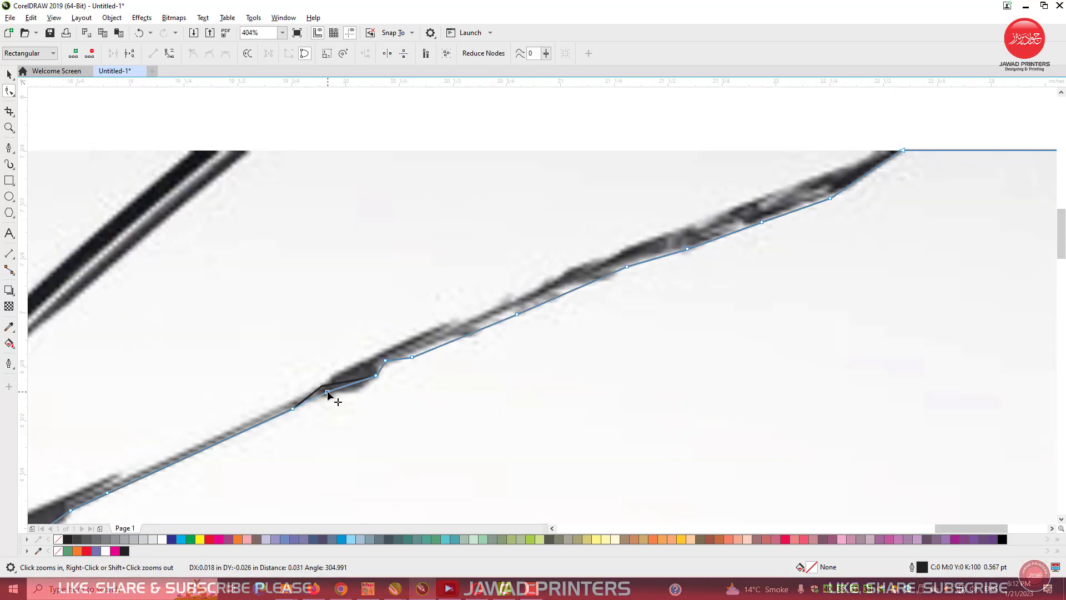
pyautogui.moveTo(412, 358); pyautogui.dragTo(416, 351)
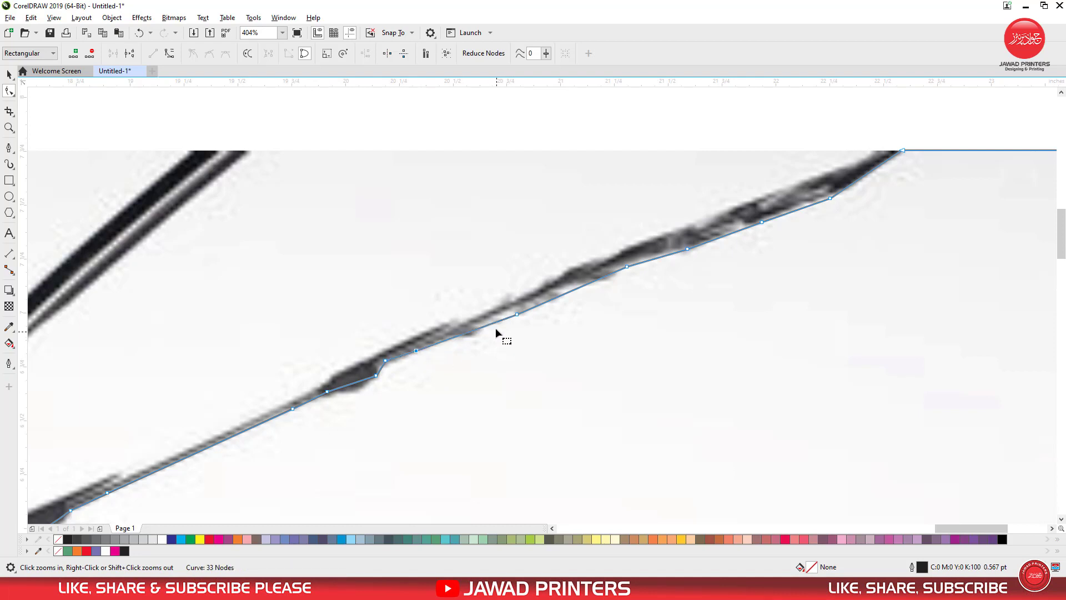
# Shift the outline's nodes beyond the bulge closer to the crack's lower edge, towards the image's top edge.
pyautogui.moveTo(517, 315); pyautogui.dragTo(509, 312)
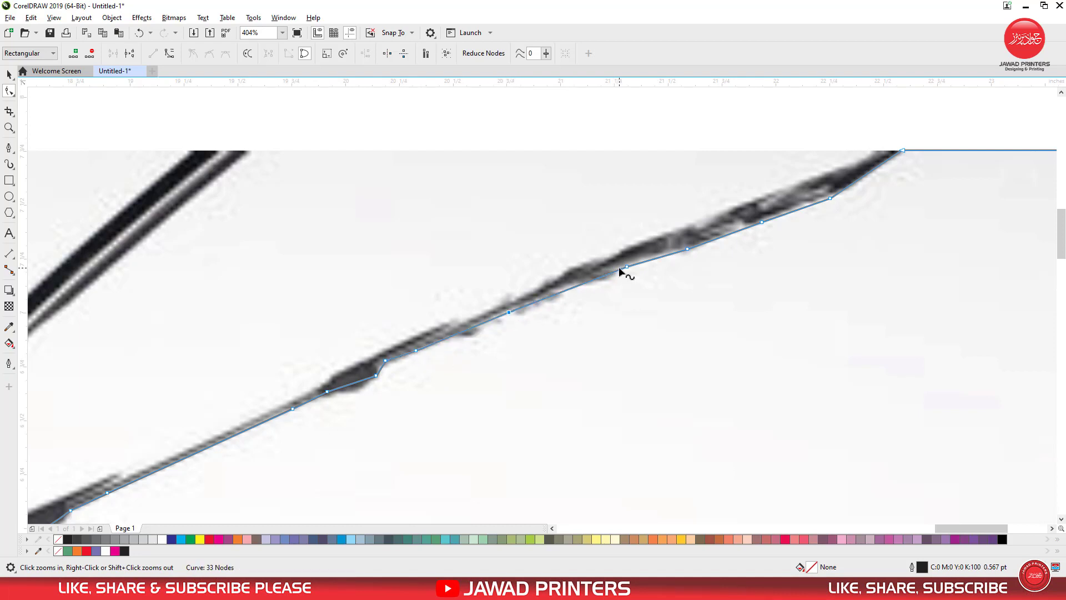
pyautogui.moveTo(628, 268); pyautogui.dragTo(618, 268)
pyautogui.moveTo(763, 223); pyautogui.dragTo(755, 222)
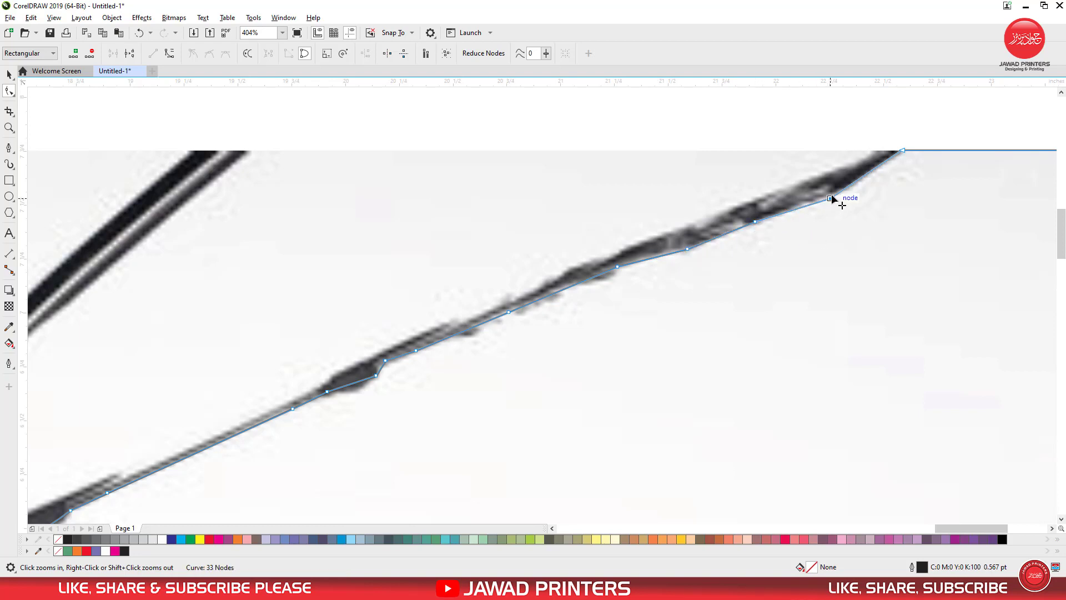
# Color the finished shard's outline red (C0 M100 Y100 K0).
pyautogui.scroll(-4, 758, 298)
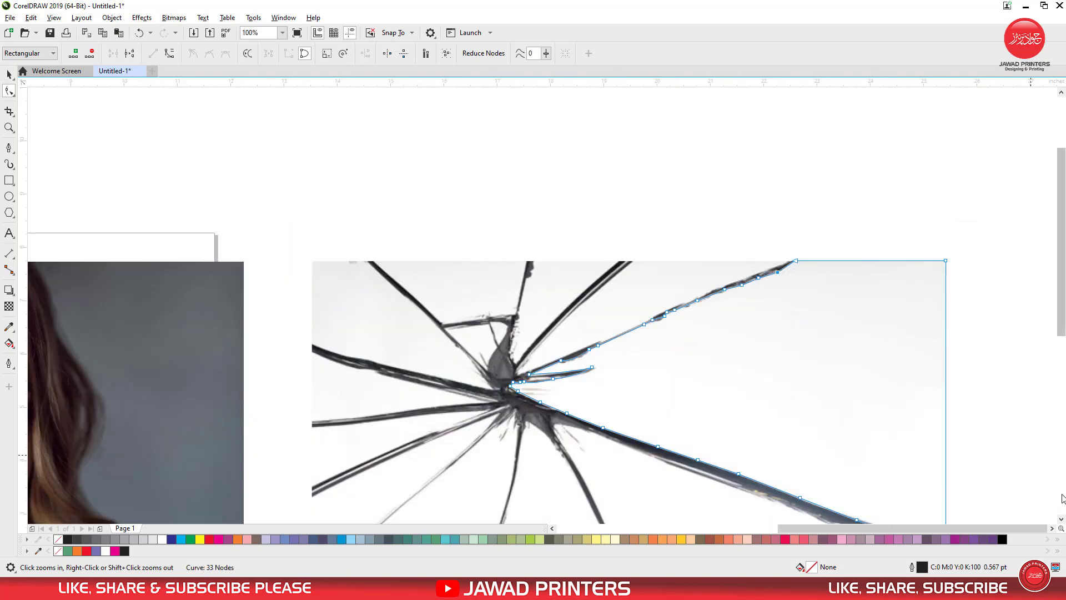
pyautogui.scroll(-4, 1062, 276)
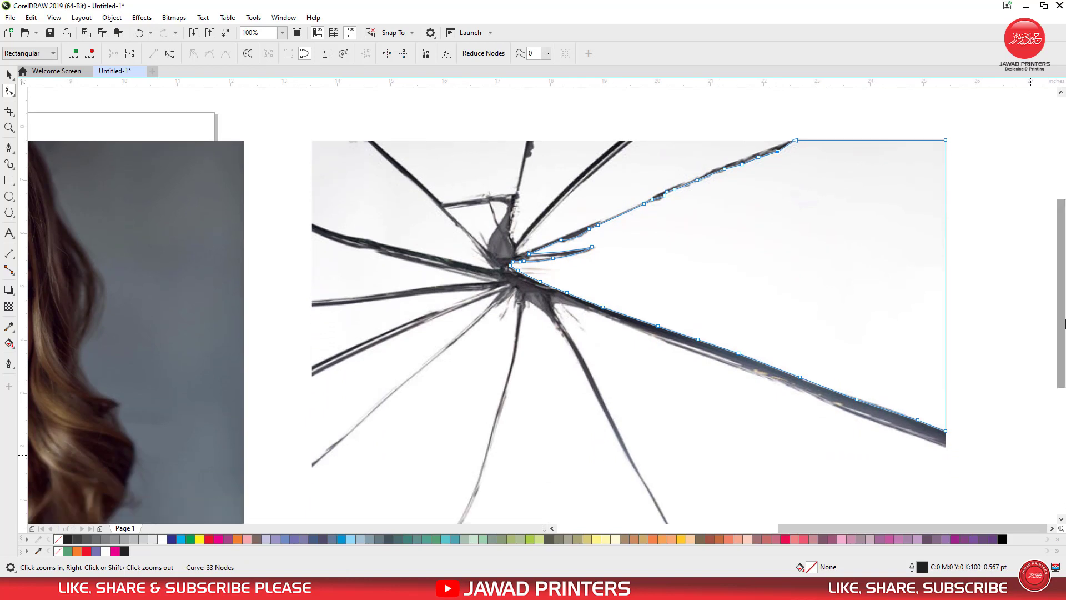
pyautogui.rightClick(210, 540)
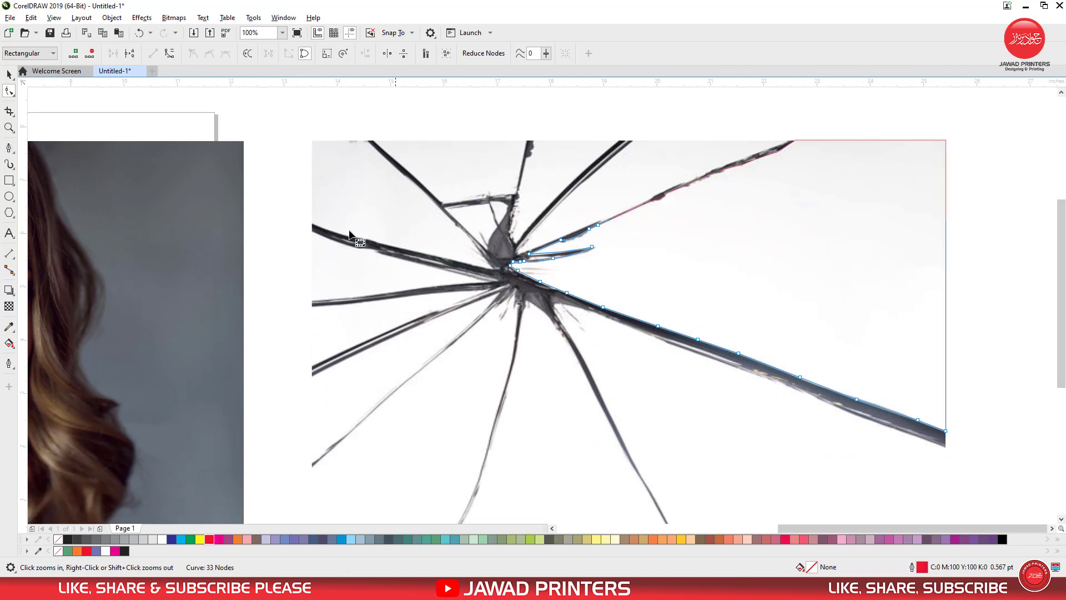
# Start a second Pen outline where the steep lower-right crack meets the image's bottom edge, tracing the crack's curved lower stretch along its right side.
pyautogui.click(10, 150)
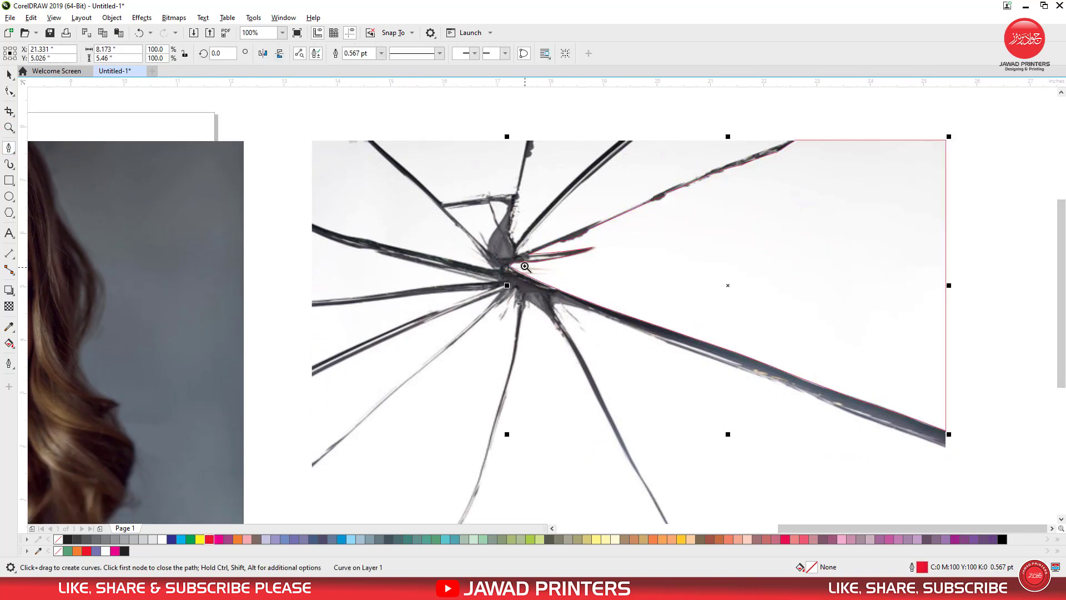
pyautogui.press('F2')
pyautogui.moveTo(525, 252); pyautogui.dragTo(967, 528)
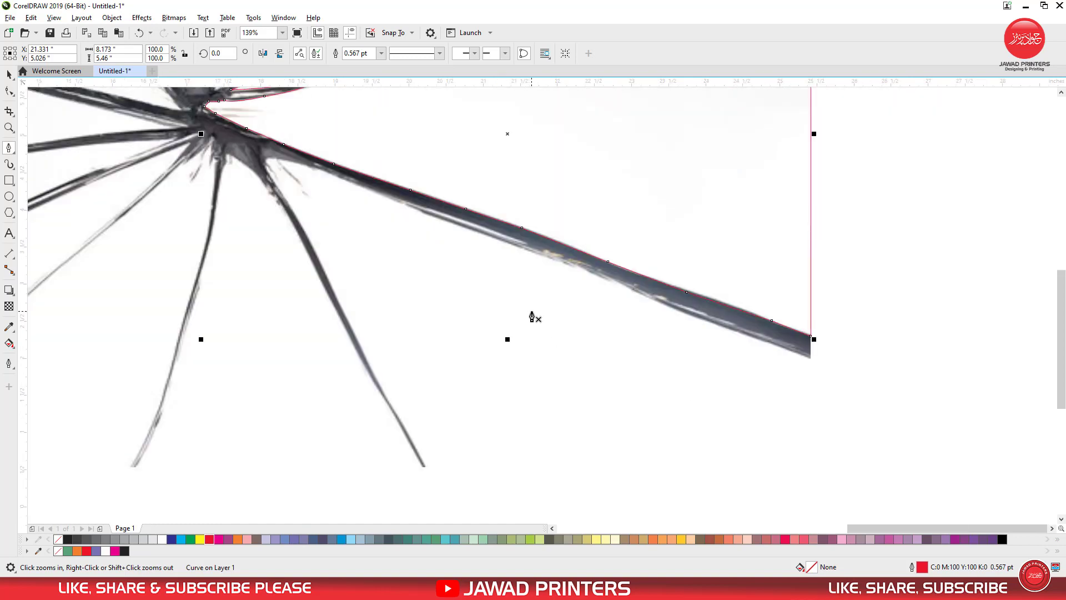
pyautogui.click(427, 466)
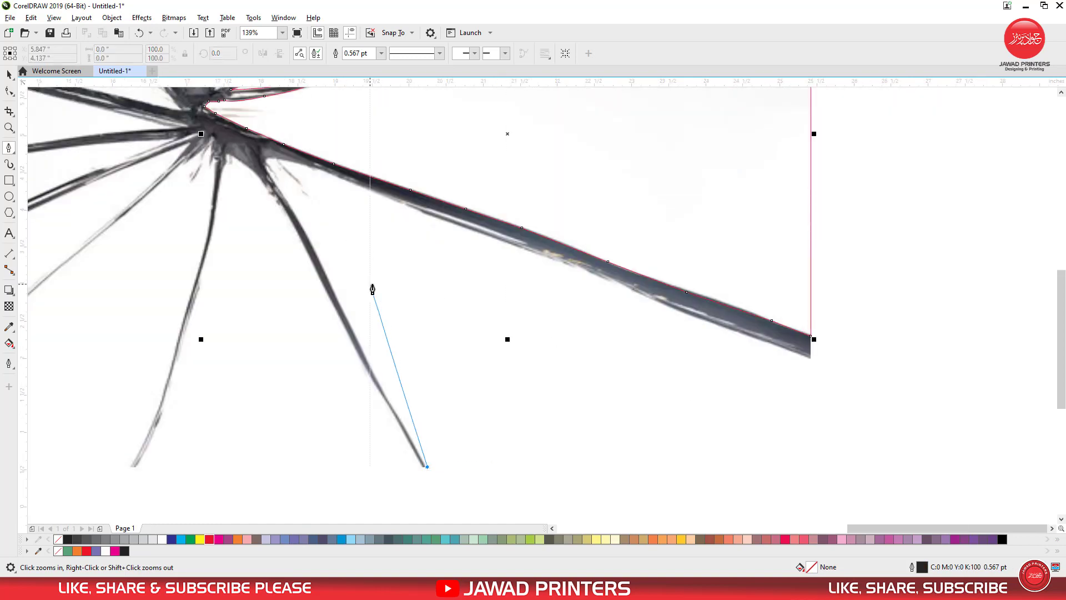
pyautogui.scroll(3, 393, 409)
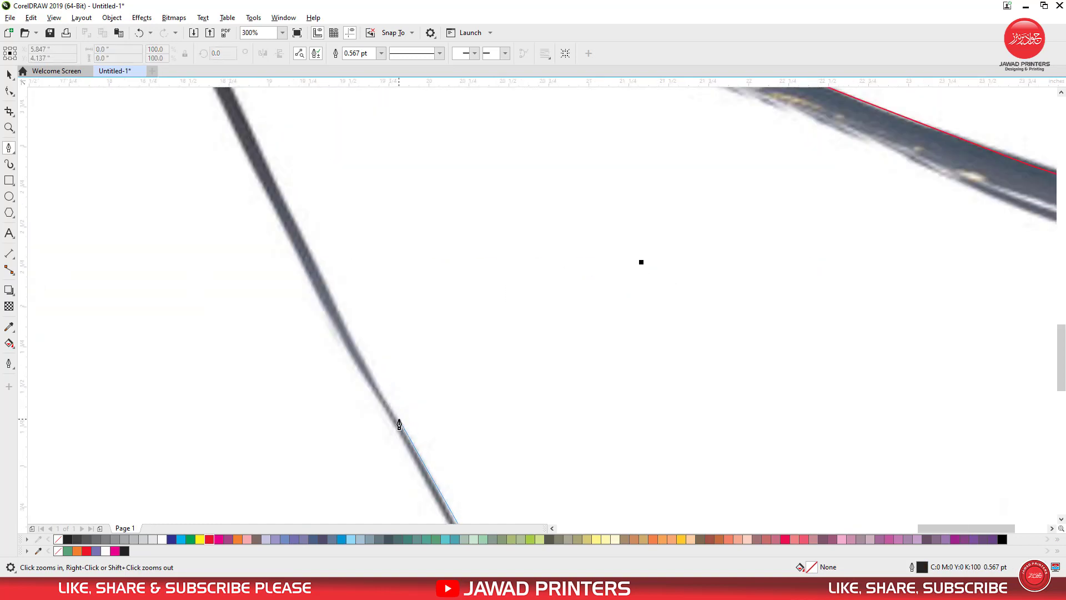
pyautogui.click(395, 416)
pyautogui.moveTo(321, 278); pyautogui.dragTo(306, 234)
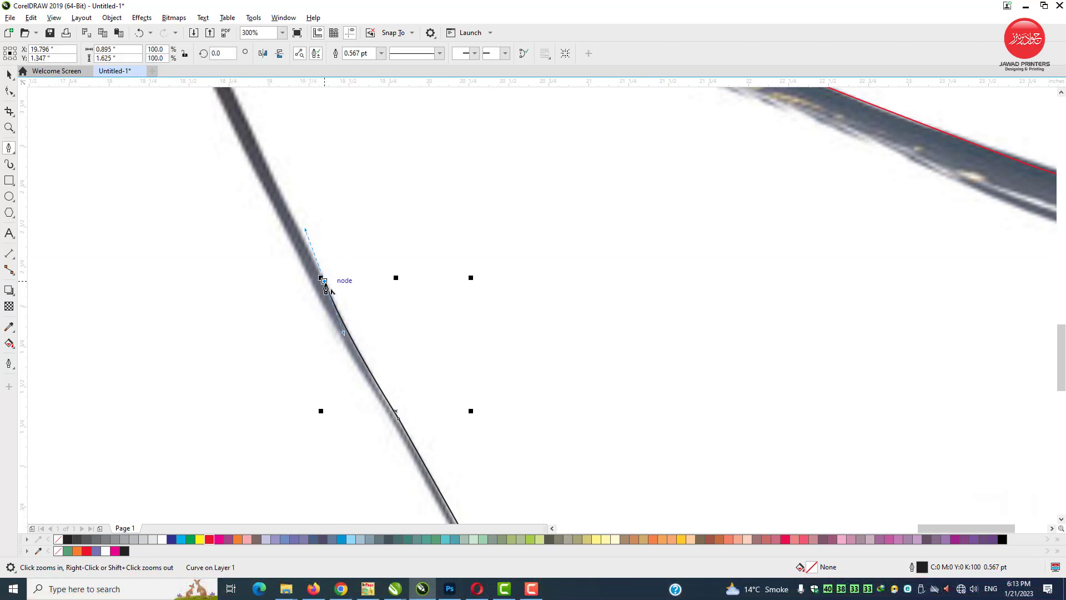
# Extend the outline up the right side of the steep crack to just below its junction with the thick diagonal crack.
pyautogui.scroll(-2, 322, 287)
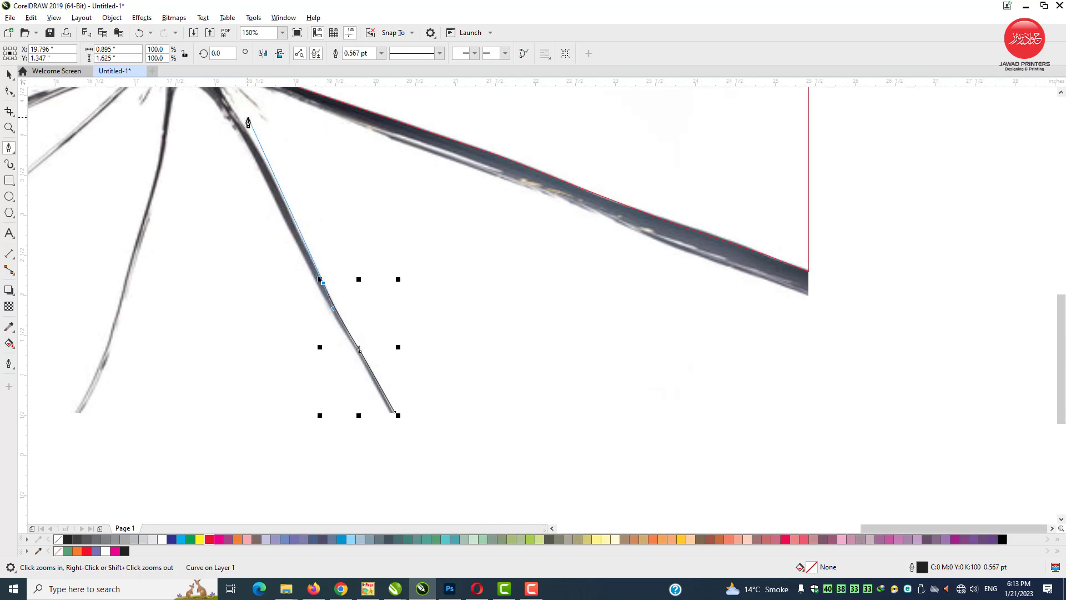
pyautogui.scroll(2, 245, 111)
pyautogui.click(343, 336)
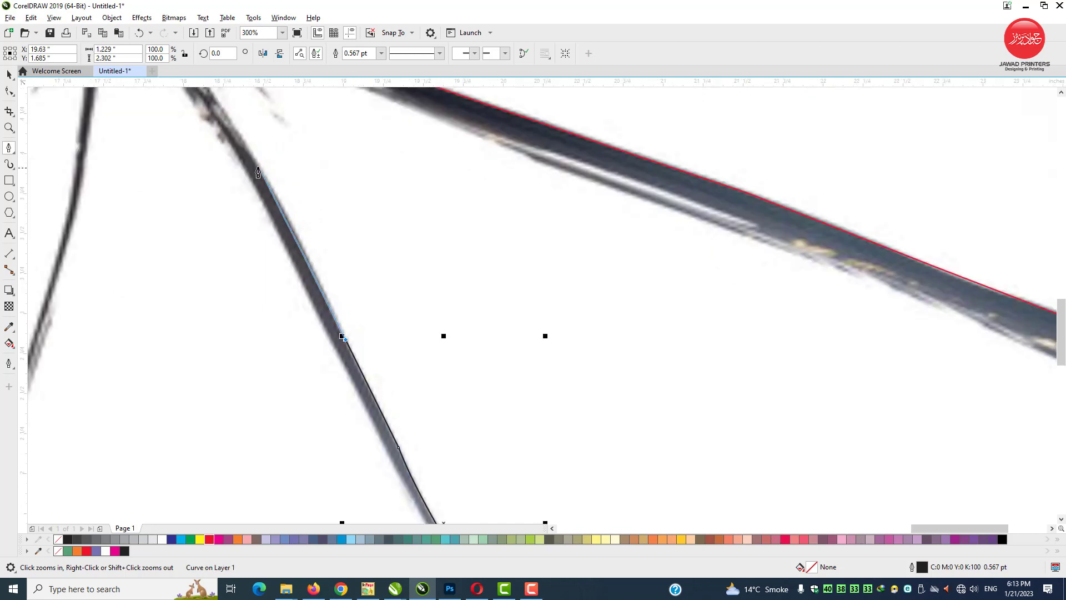
pyautogui.click(296, 239)
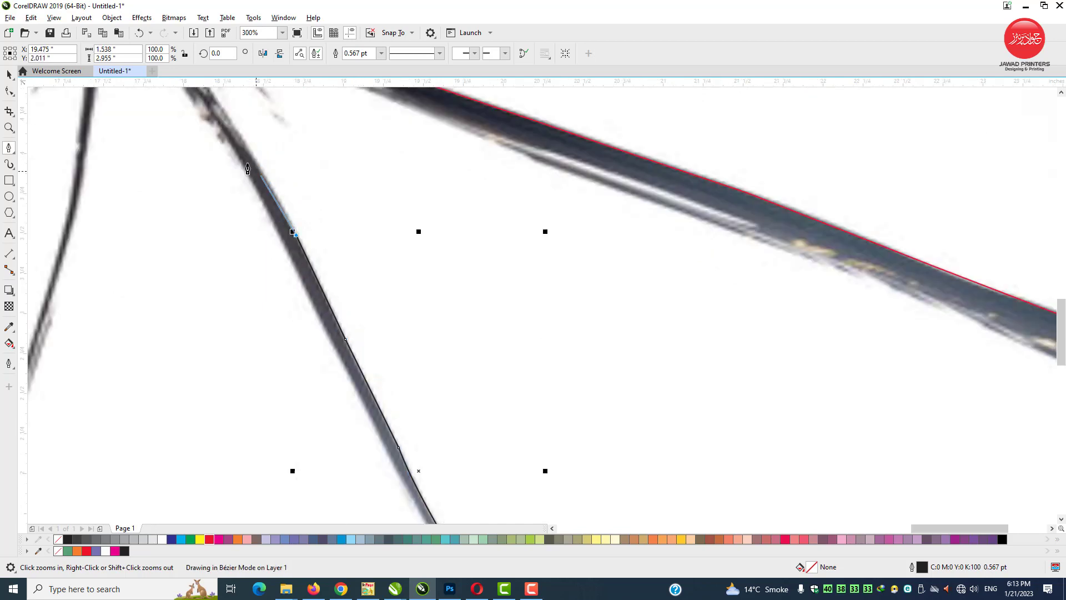
pyautogui.click(235, 126)
# Curve the outline around the crack junction and continue it along the lower edge of the thick diagonal crack.
pyautogui.moveTo(1065, 337); pyautogui.dragTo(1065, 313)
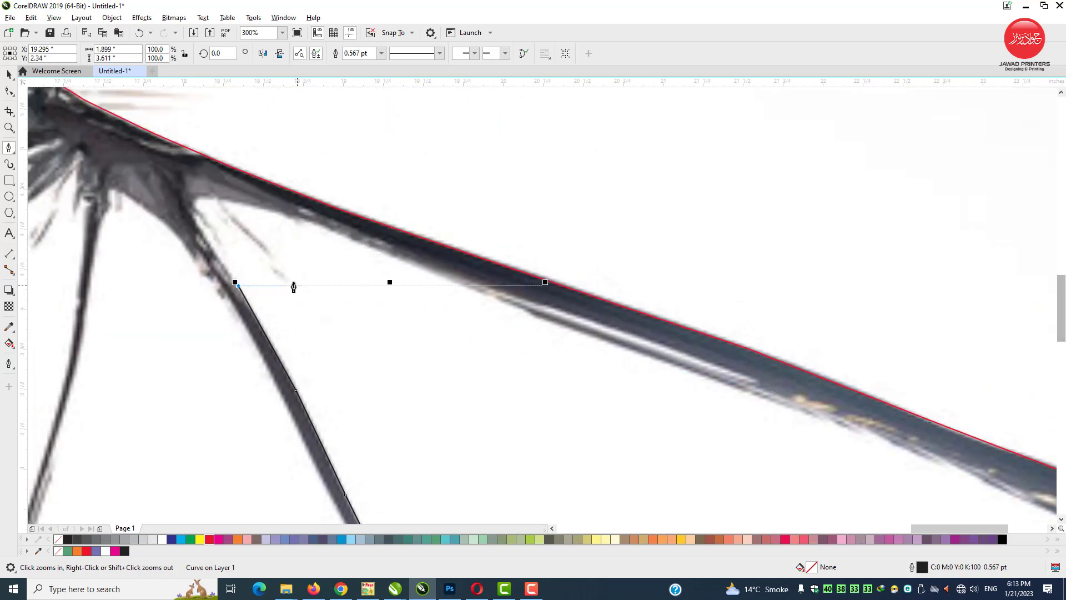
pyautogui.click(216, 252)
pyautogui.moveTo(238, 202); pyautogui.dragTo(324, 223)
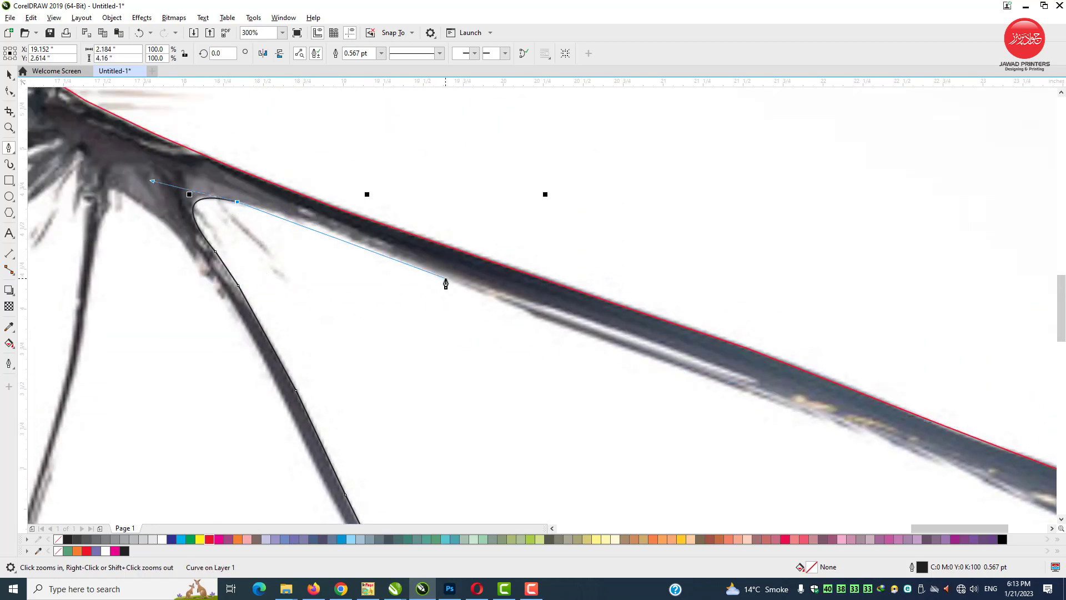
pyautogui.moveTo(446, 279)
pyautogui.mouseDown()
pyautogui.moveTo(567, 341)
pyautogui.moveTo(715, 379)
pyautogui.mouseUp()
pyautogui.click(561, 324)
pyautogui.click(716, 379)
pyautogui.click(865, 431)
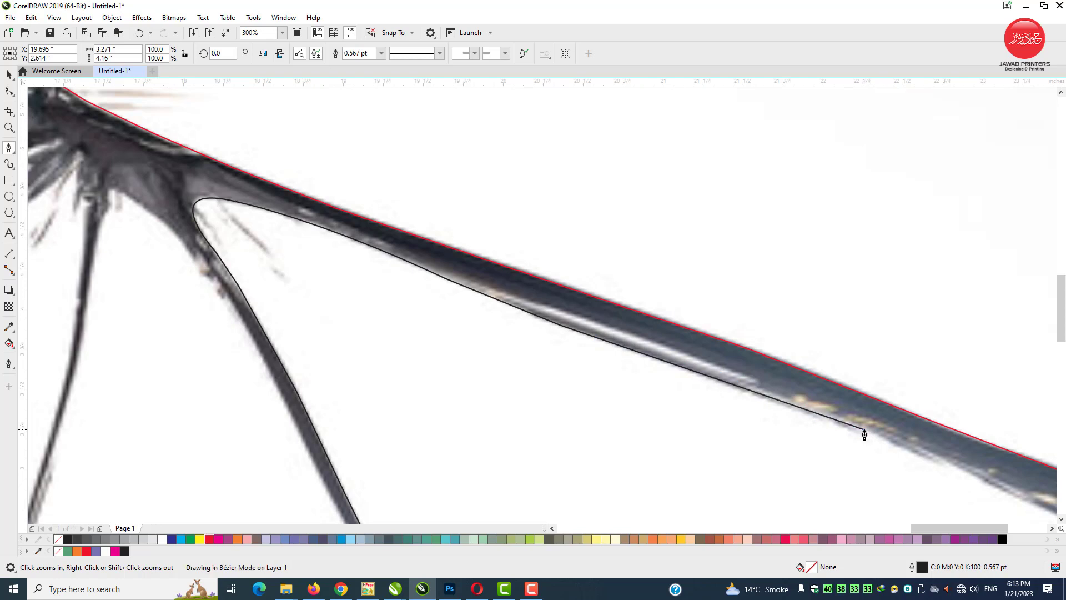
# Trace the remaining lower edge of the thick diagonal crack up to the image's right edge.
pyautogui.moveTo(960, 529); pyautogui.dragTo(995, 529)
pyautogui.click(633, 385)
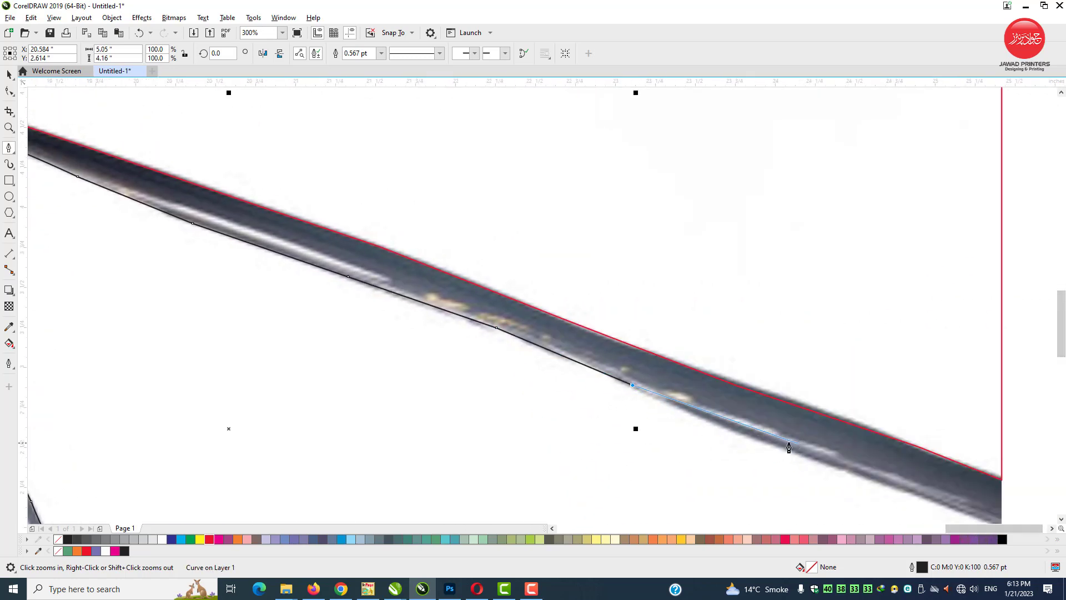
pyautogui.click(758, 440)
pyautogui.click(916, 495)
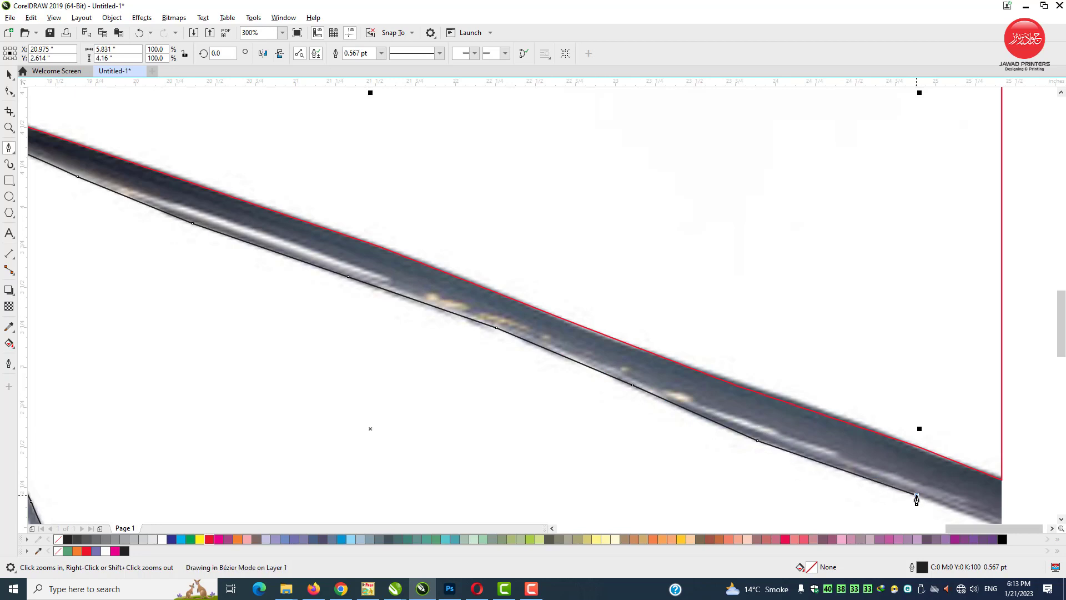
pyautogui.moveTo(1061, 343); pyautogui.dragTo(1062, 375)
pyautogui.moveTo(1004, 528); pyautogui.dragTo(1008, 529)
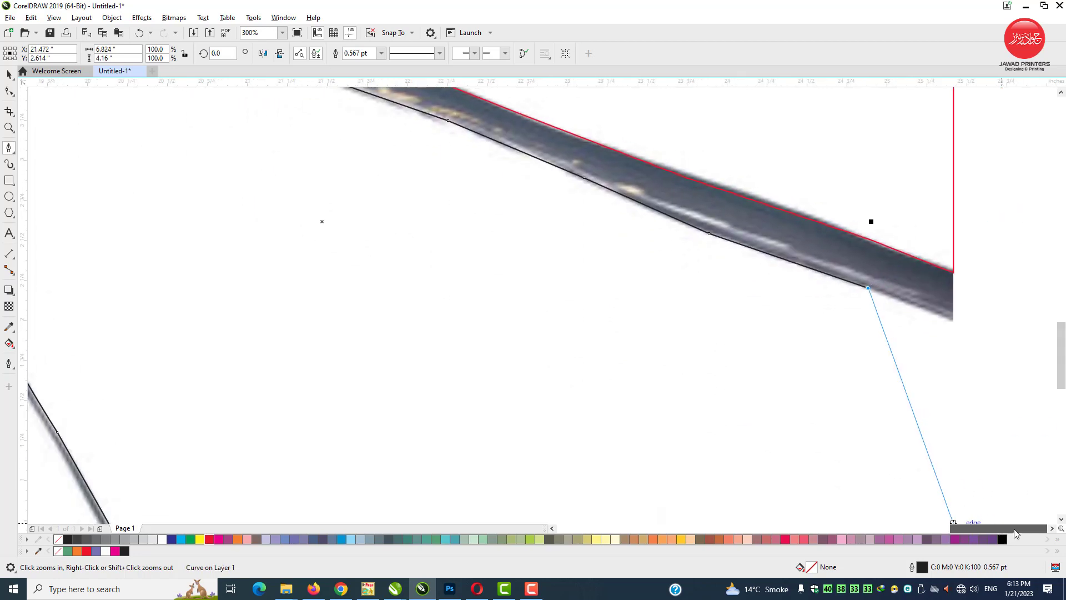
pyautogui.scroll(-1, 969, 358)
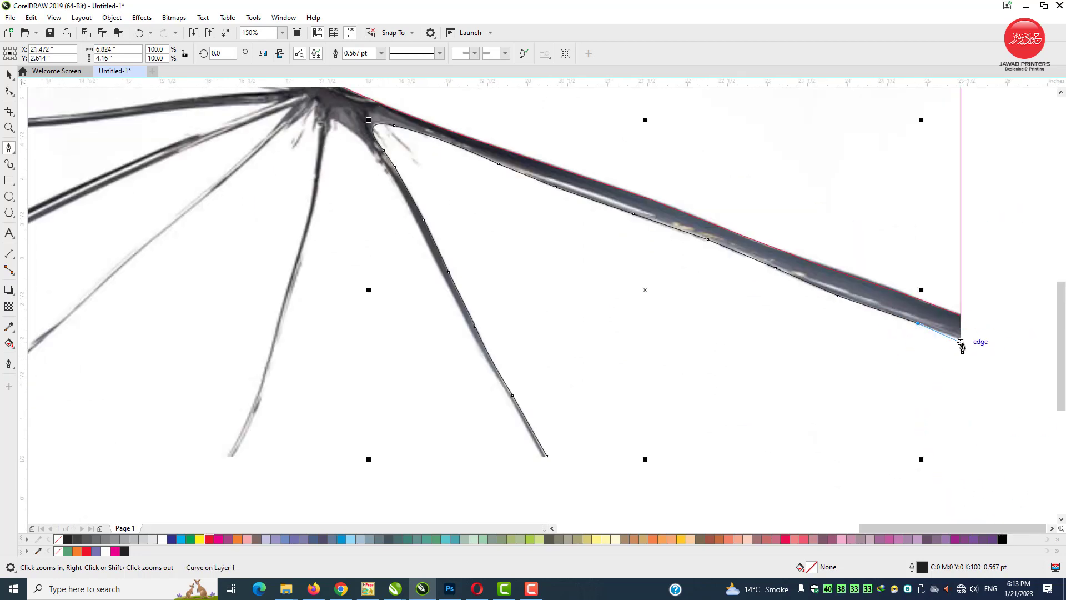
pyautogui.click(961, 341)
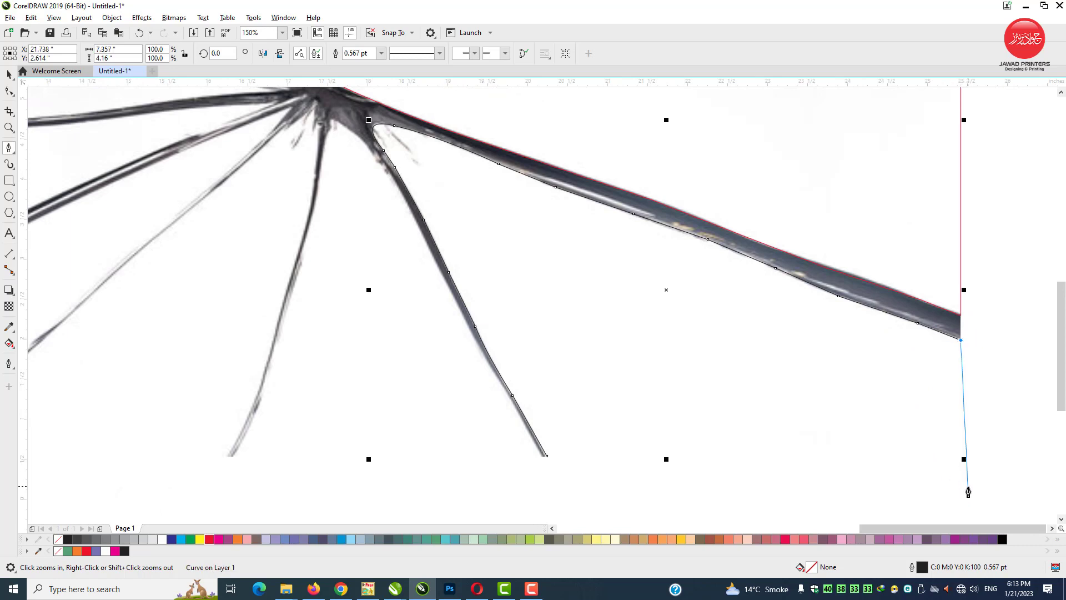
# Close the shard outline through the image's lower-right corner, align the corner node with the bottom edge, and color the outline red.
pyautogui.click(961, 464)
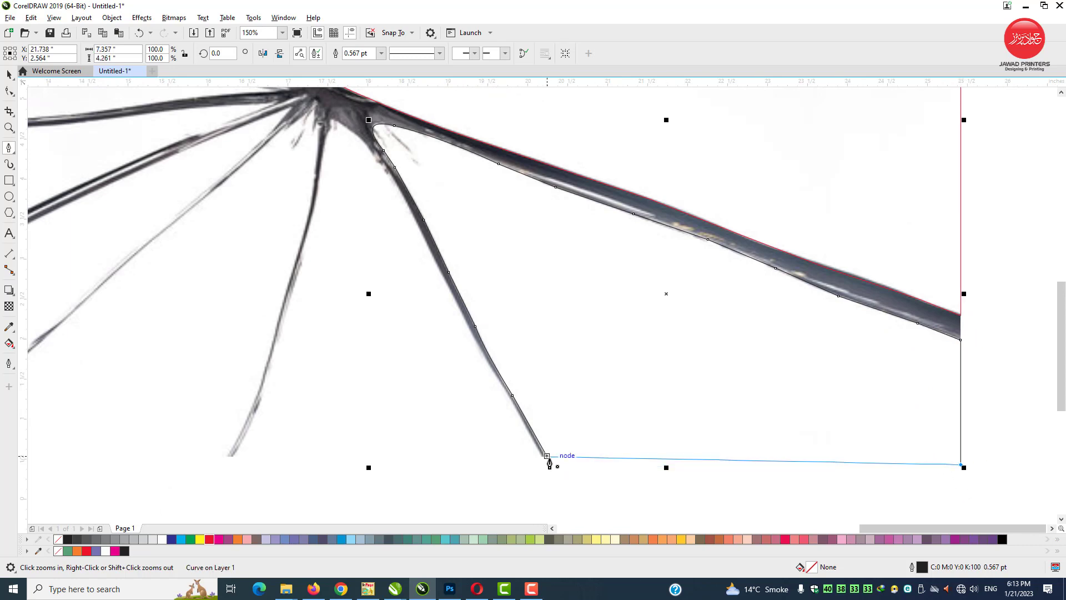
pyautogui.click(547, 456)
pyautogui.click(9, 74)
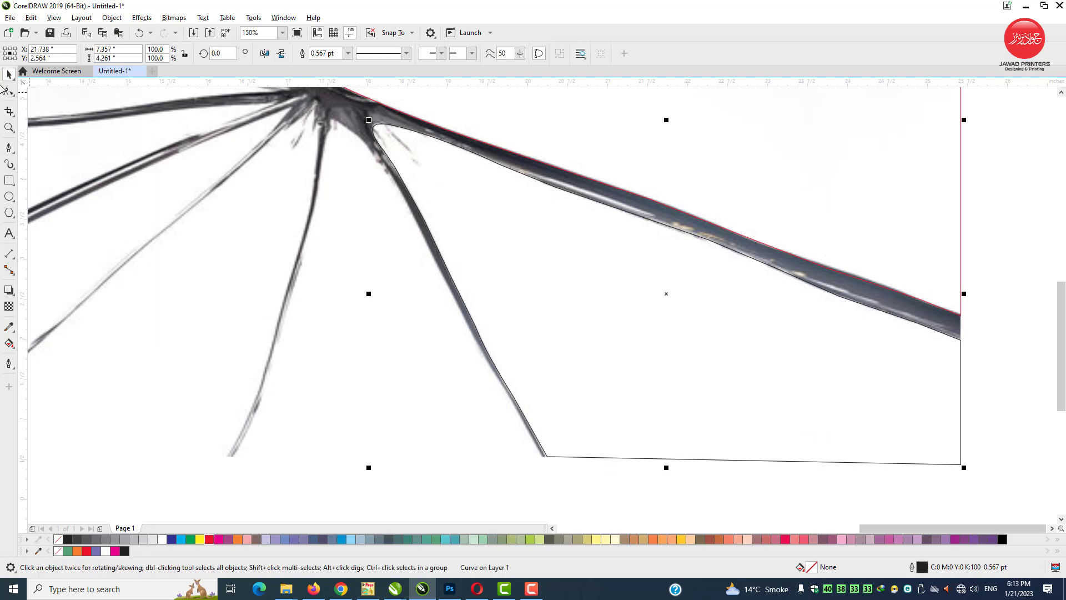
pyautogui.click(9, 91)
pyautogui.click(961, 465)
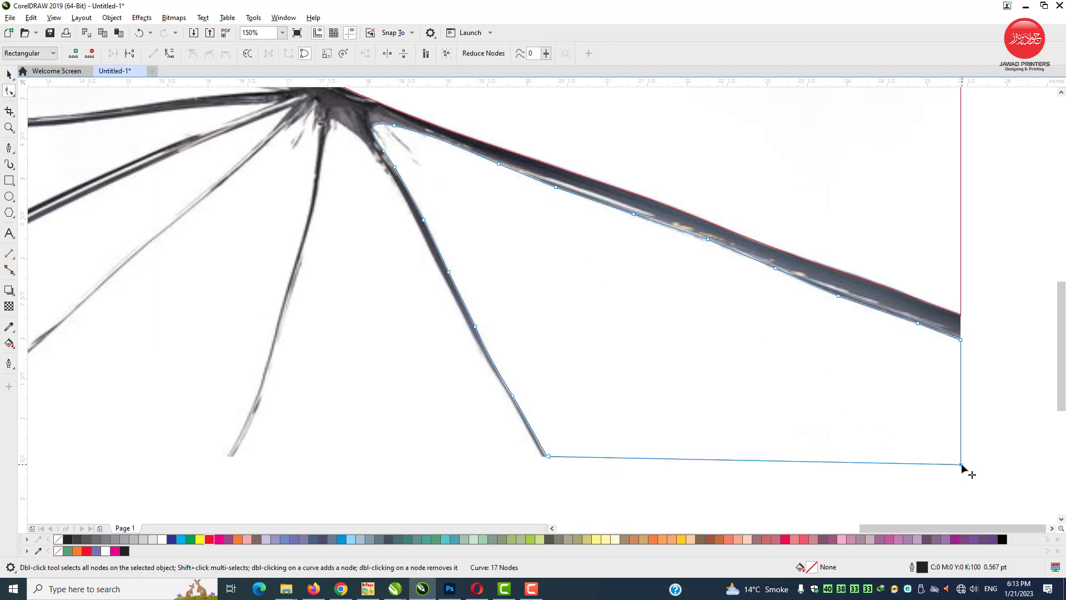
pyautogui.moveTo(961, 464); pyautogui.dragTo(962, 456)
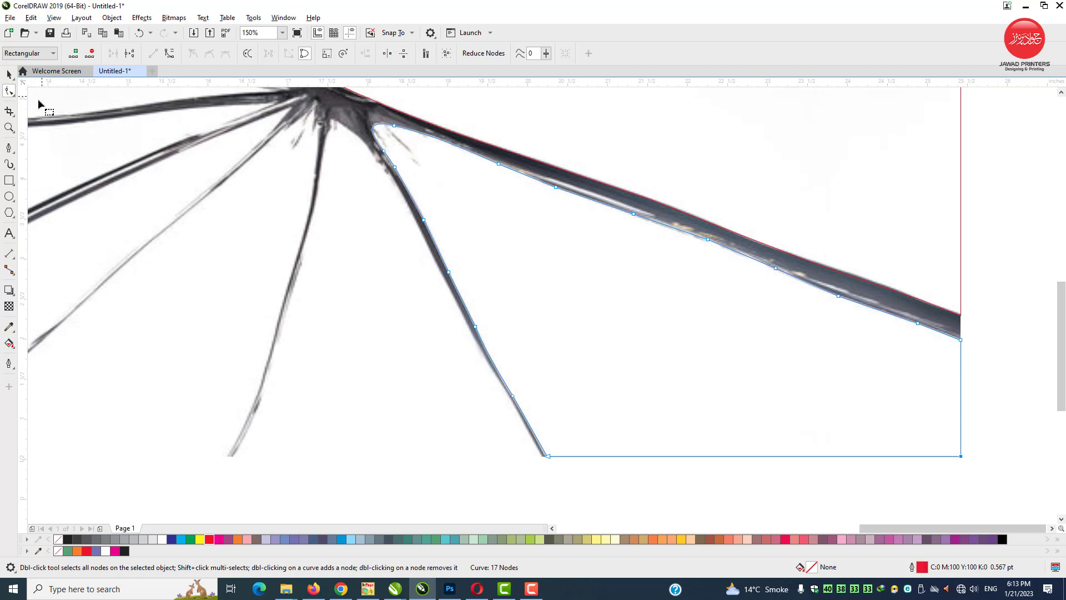
pyautogui.click(7, 75)
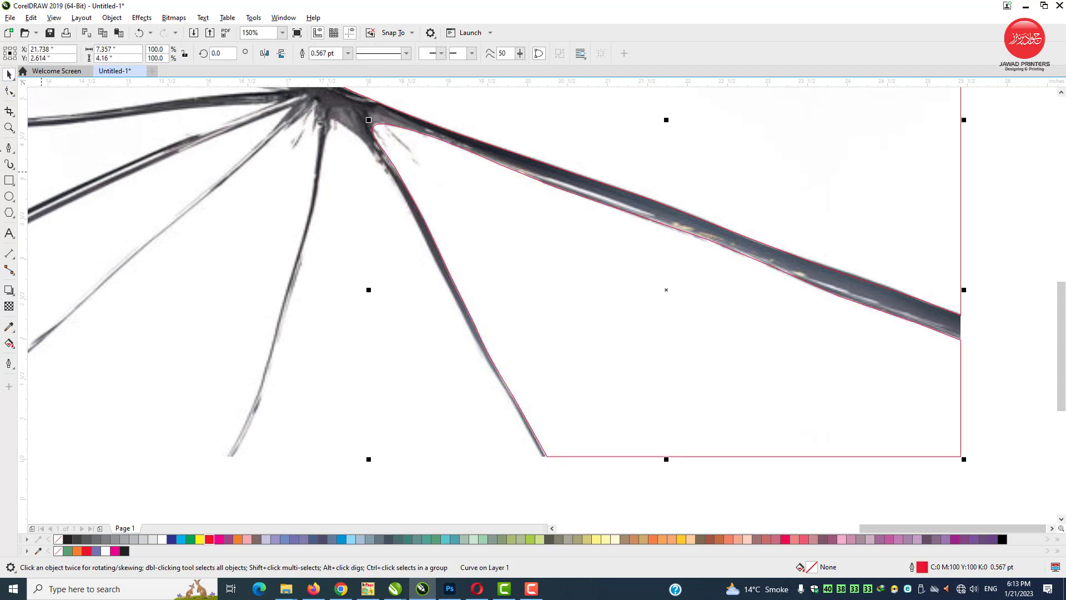
# Start a new Pen outline at the image's bottom edge and trace up the right side of the thin, nearly vertical crack's lower part.
pyautogui.click(8, 148)
pyautogui.scroll(2, 231, 454)
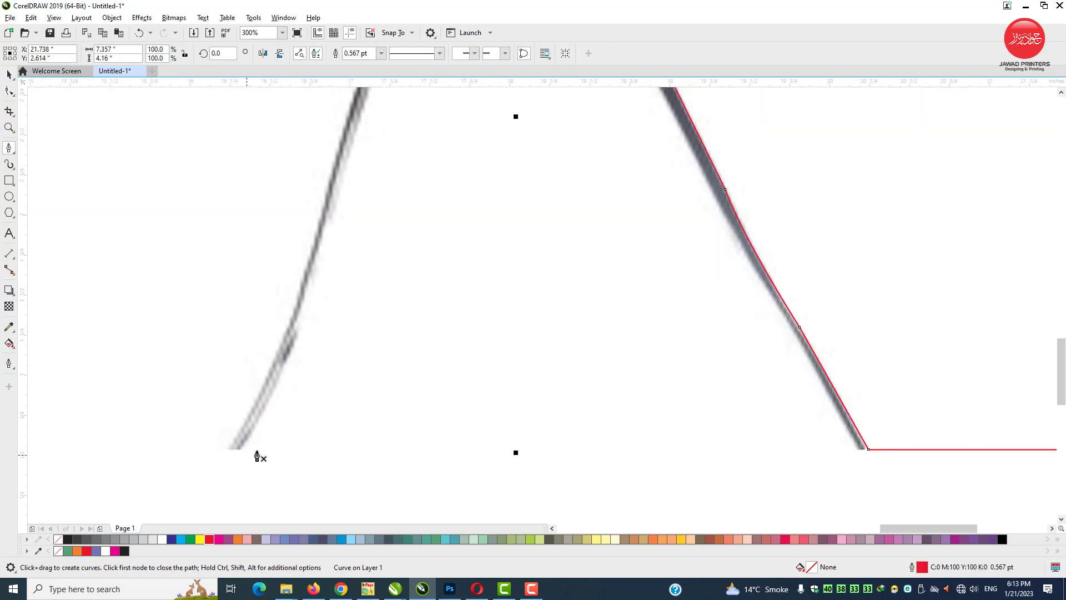
pyautogui.click(244, 450)
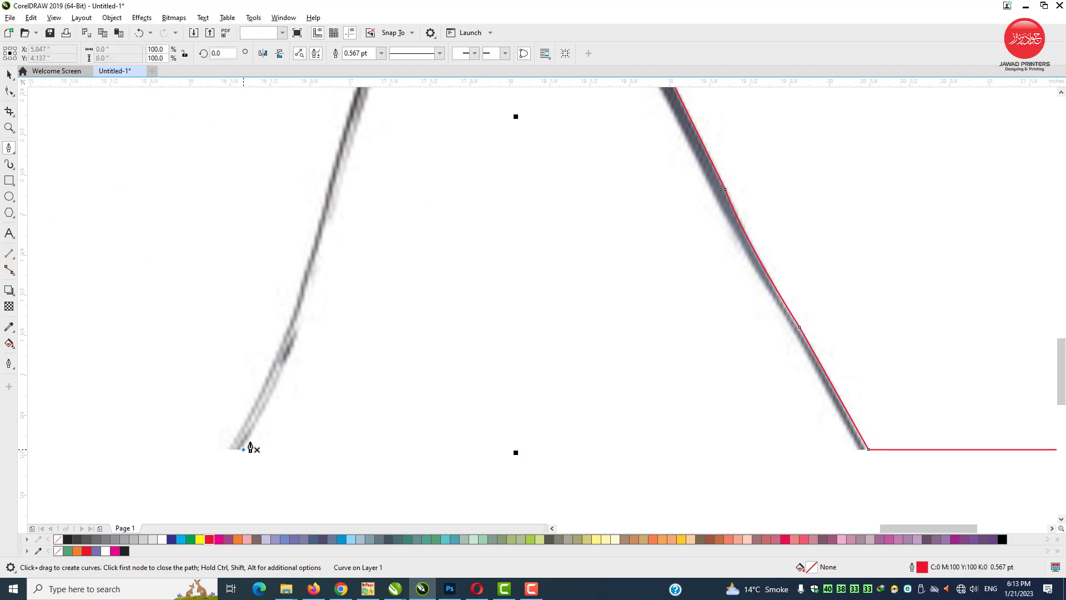
pyautogui.click(283, 370)
pyautogui.click(302, 310)
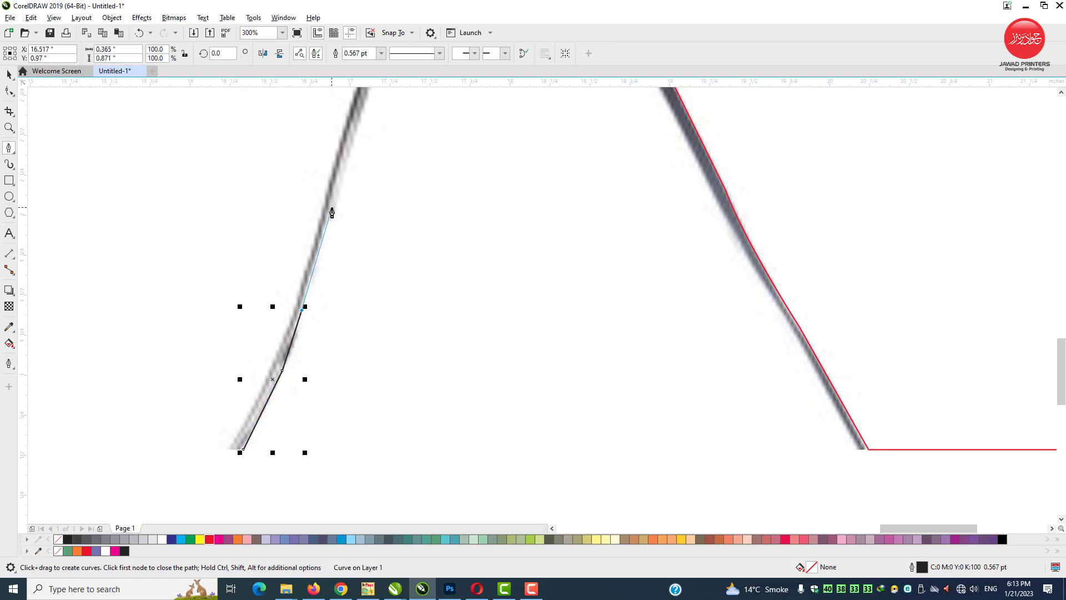
pyautogui.click(332, 208)
pyautogui.click(361, 116)
pyautogui.scroll(-2, 374, 134)
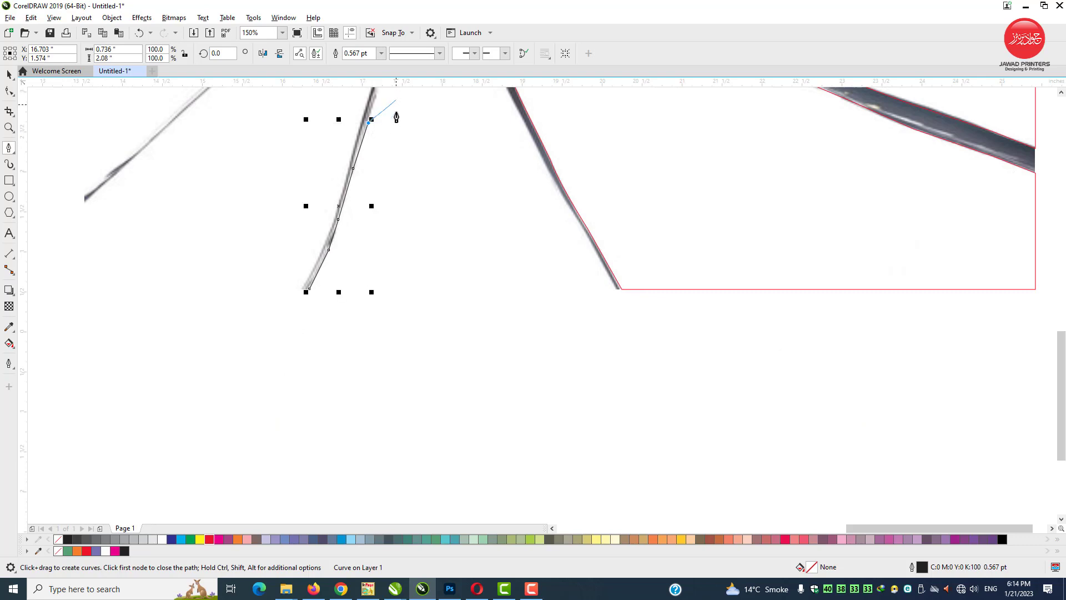
# Continue the outline up the right side of the thin crack to just below the central crack junction.
pyautogui.moveTo(1062, 392); pyautogui.dragTo(1062, 313)
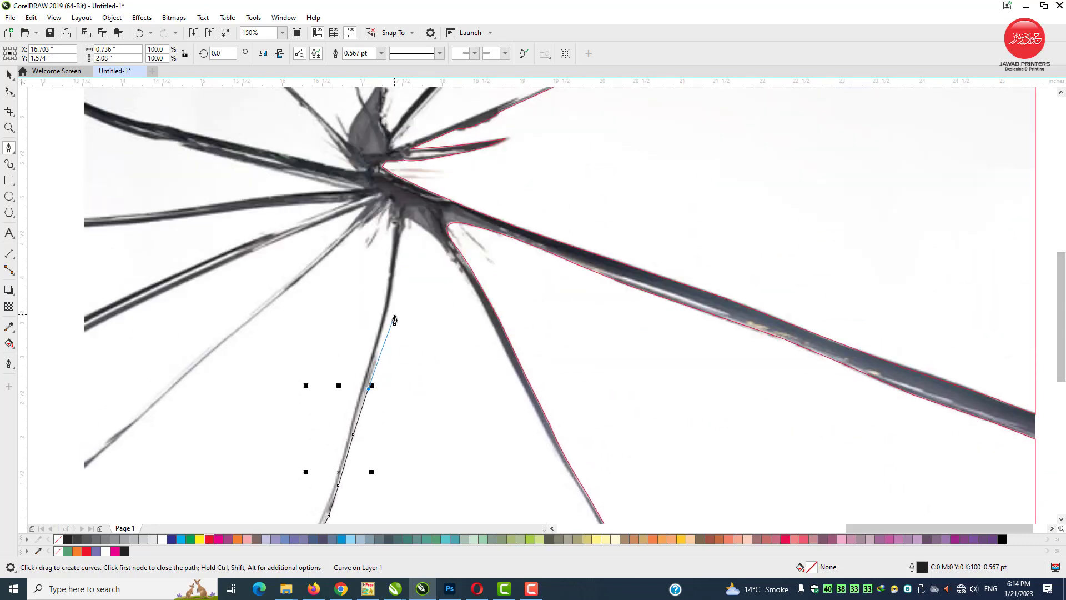
pyautogui.click(383, 332)
pyautogui.scroll(3, 391, 311)
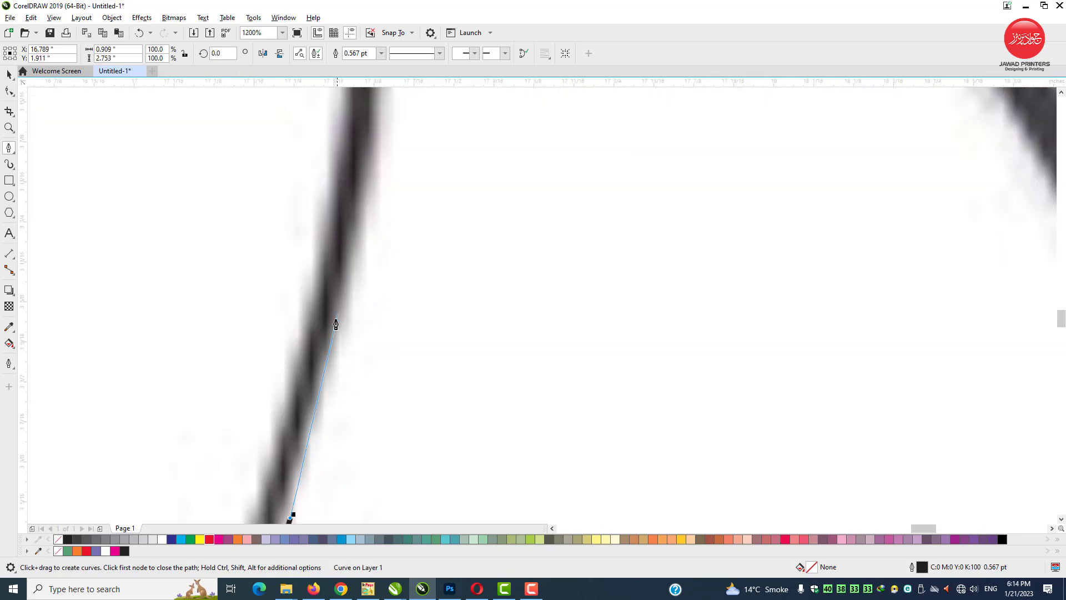
pyautogui.click(343, 340)
pyautogui.scroll(-1, 342, 330)
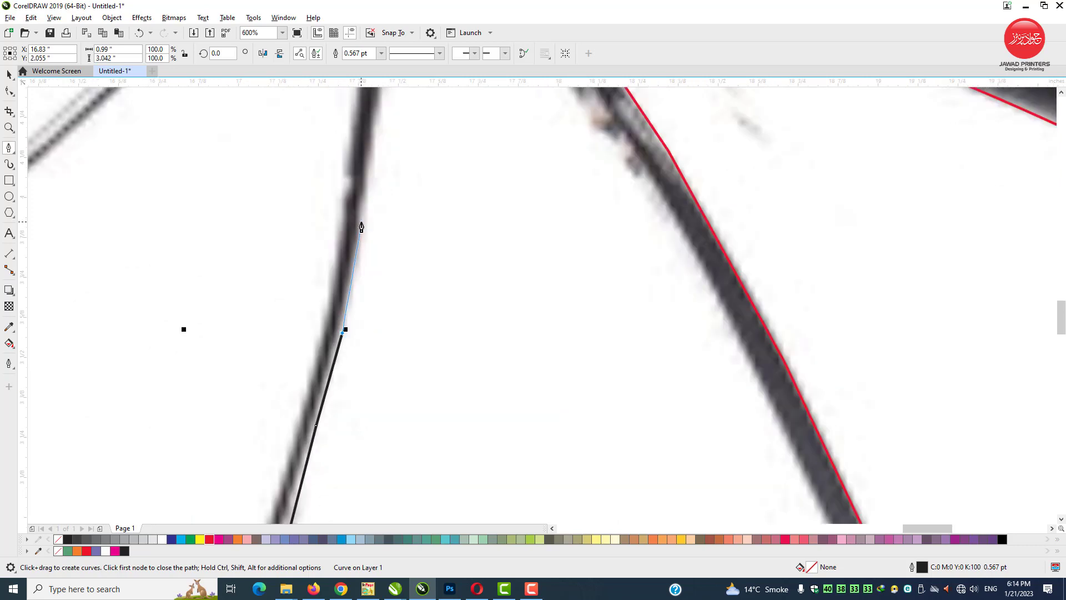
pyautogui.click(362, 228)
pyautogui.scroll(-1, 361, 227)
pyautogui.click(368, 167)
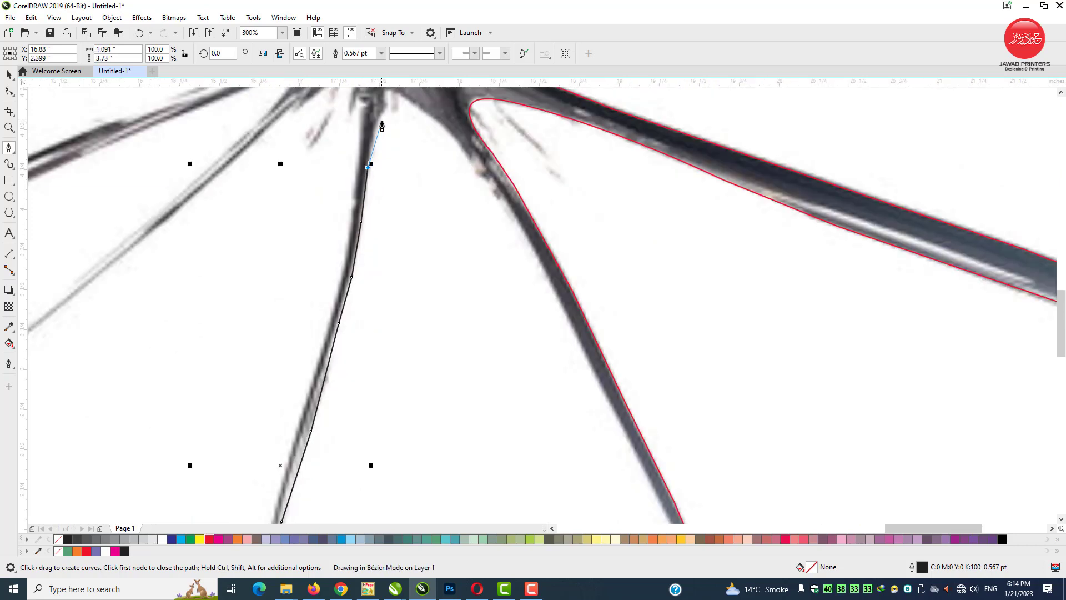
pyautogui.click(389, 107)
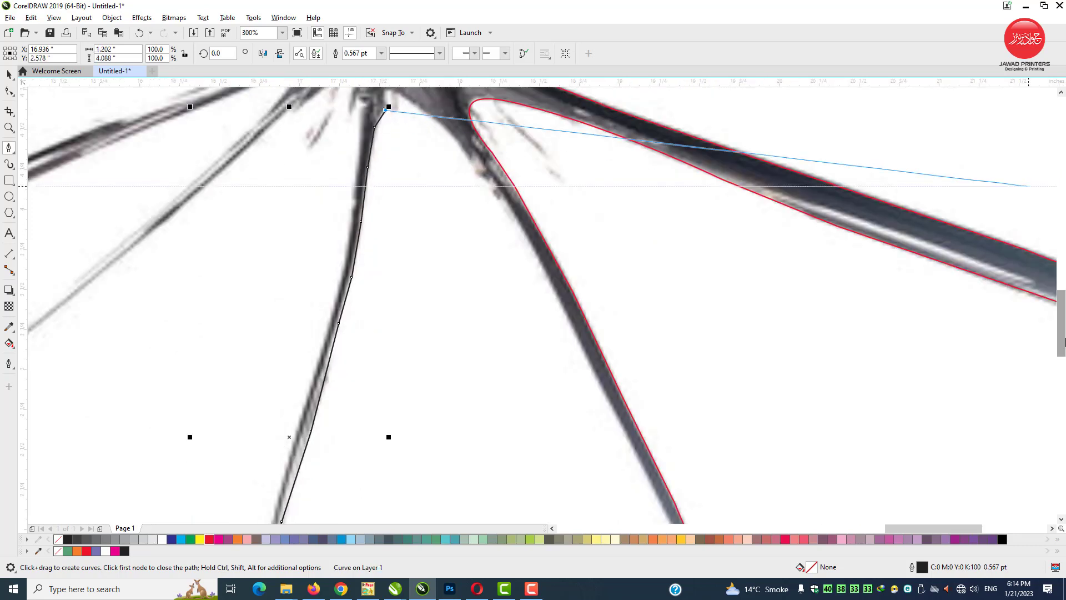
# Curve the outline around the underside of the crack junction and down onto the left side of the steep crack.
pyautogui.scroll(2, 371, 247)
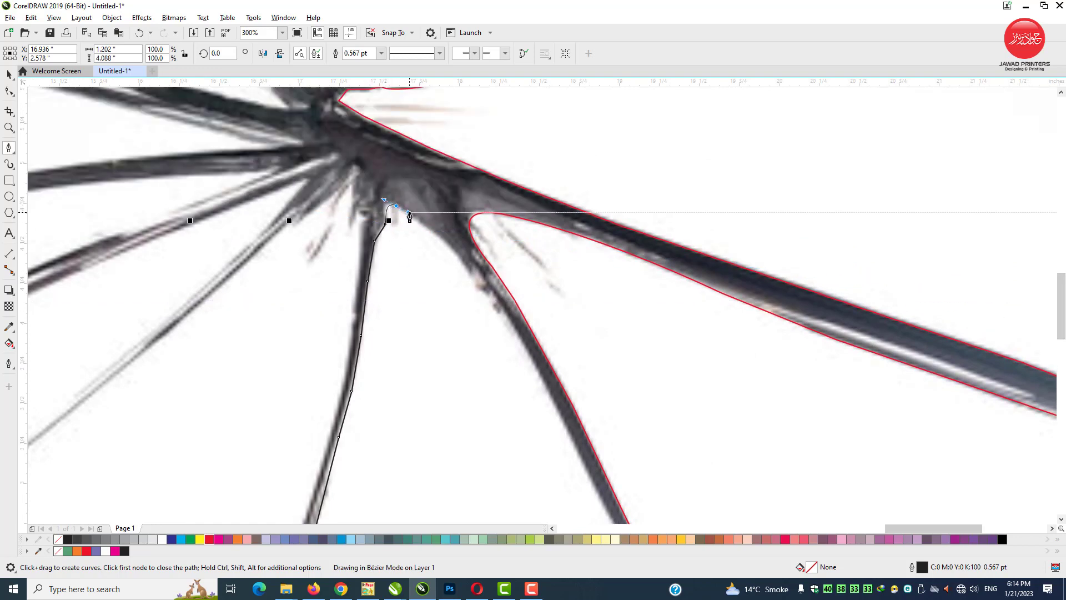
pyautogui.moveTo(396, 206); pyautogui.dragTo(413, 212)
pyautogui.moveTo(469, 268); pyautogui.dragTo(486, 299)
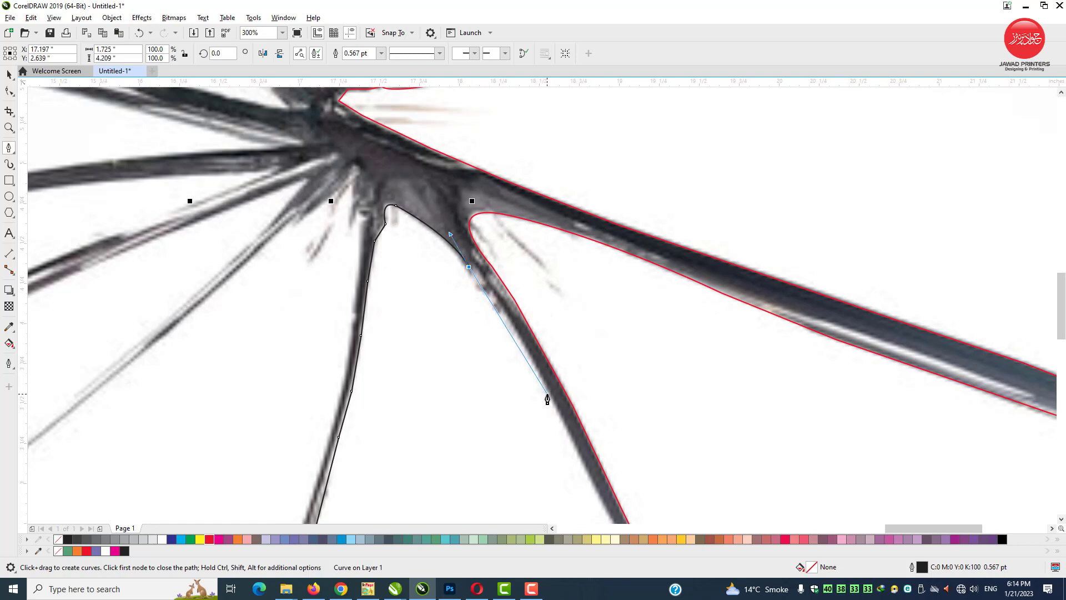
pyautogui.moveTo(548, 395); pyautogui.dragTo(589, 483)
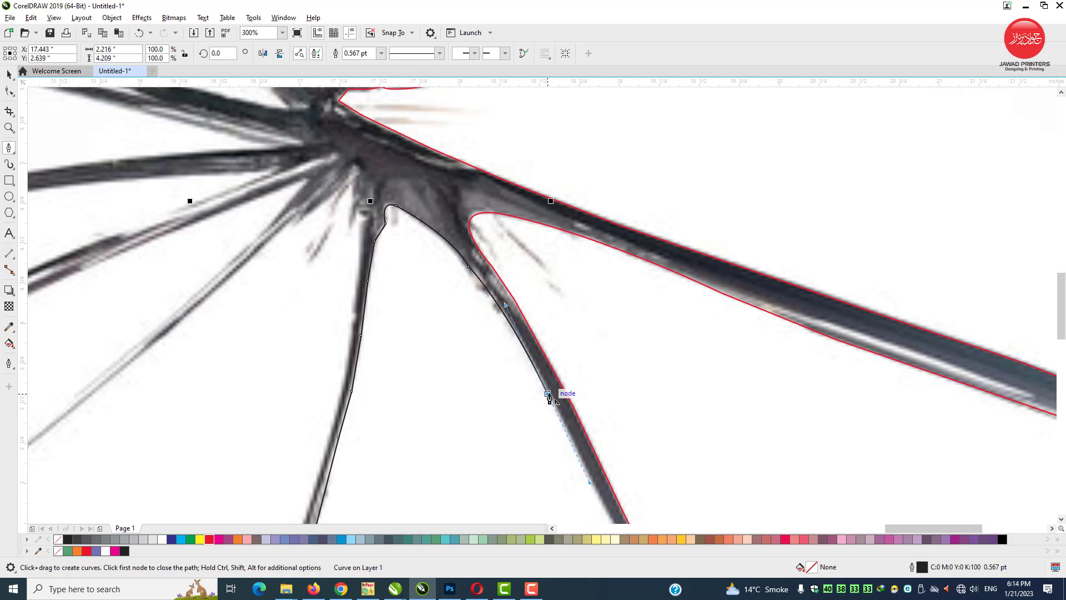
# Trace the left side of the steep crack down to just above the image's bottom edge.
pyautogui.scroll(-4, 1025, 426)
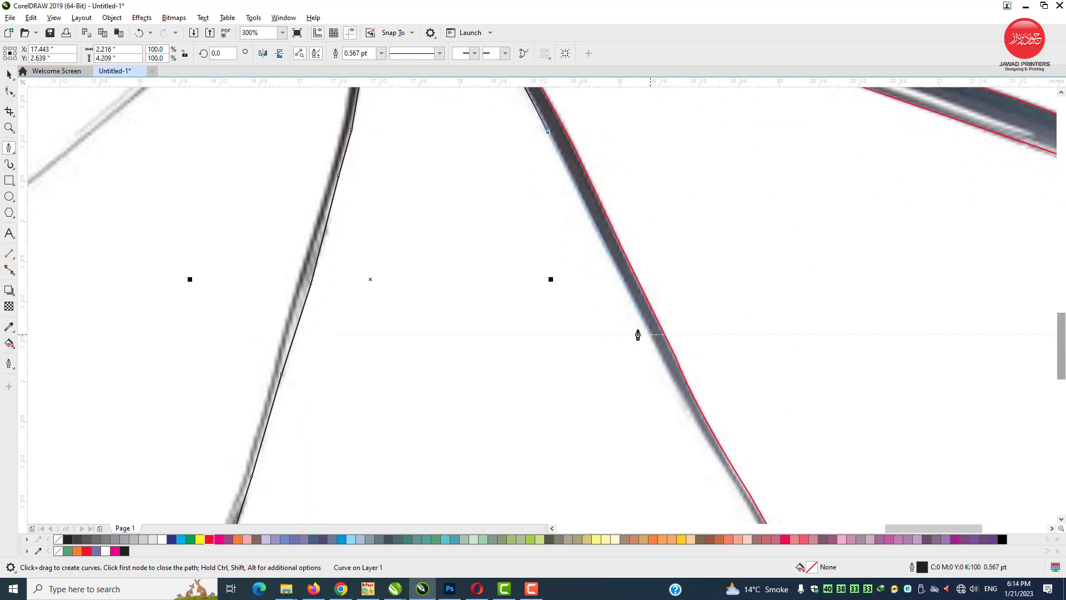
pyautogui.moveTo(607, 255)
pyautogui.mouseDown()
pyautogui.moveTo(631, 368)
pyautogui.moveTo(657, 355)
pyautogui.mouseUp()
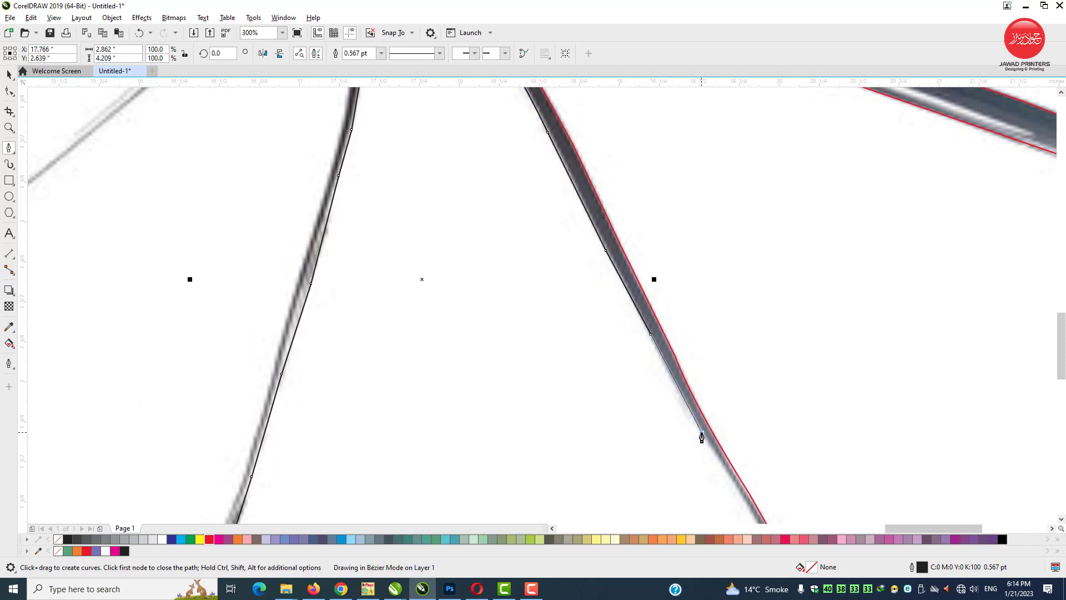
pyautogui.click(702, 432)
pyautogui.scroll(-3, 1055, 389)
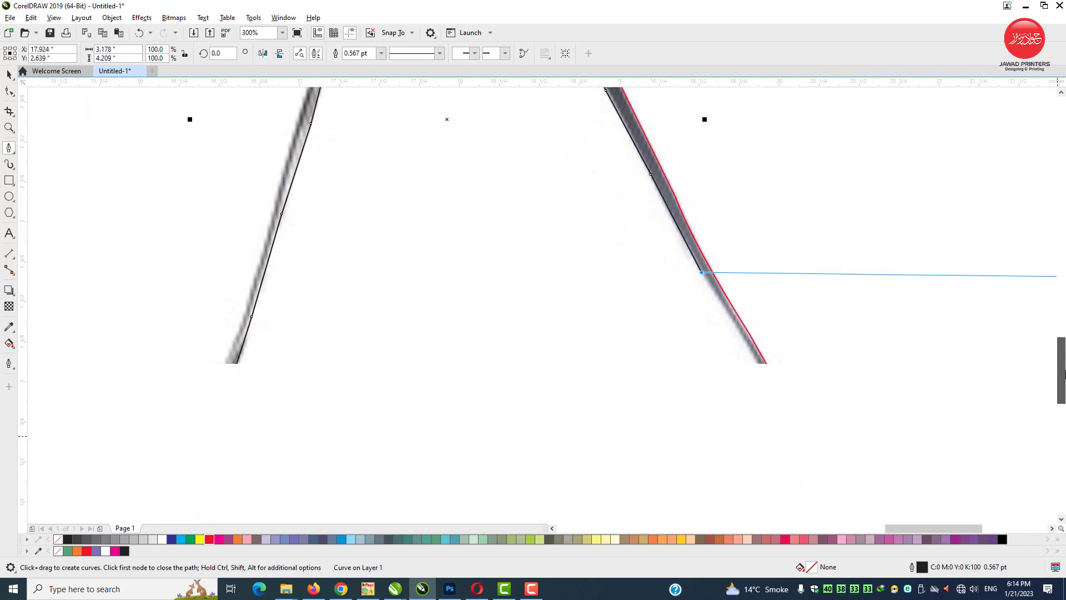
pyautogui.click(746, 337)
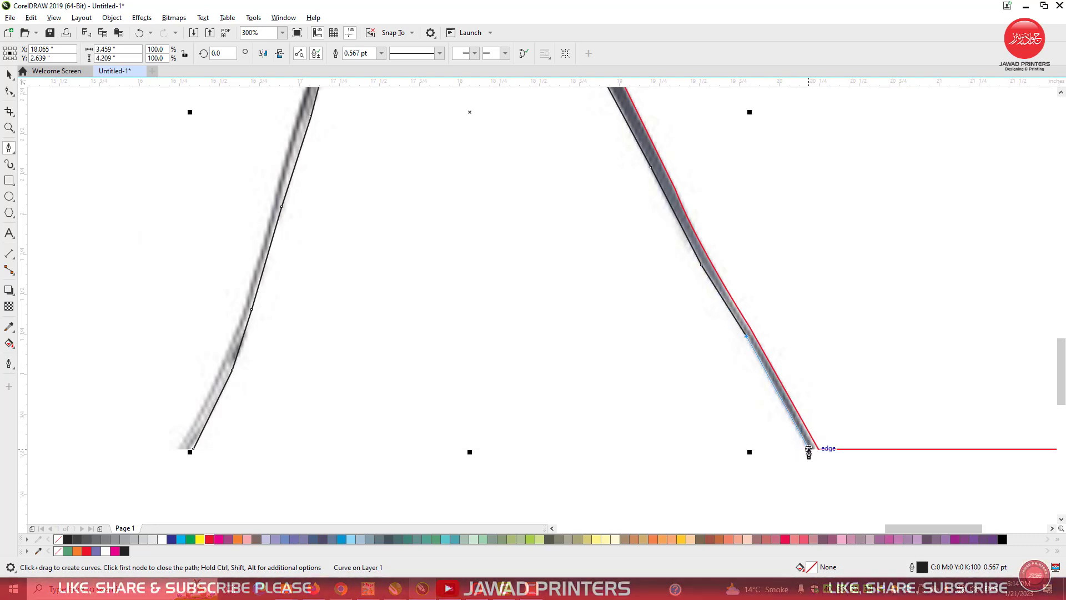
# Close the triangular shard outline along the image's bottom edge and color the outline red.
pyautogui.click(811, 449)
pyautogui.click(197, 449)
pyautogui.click(194, 450)
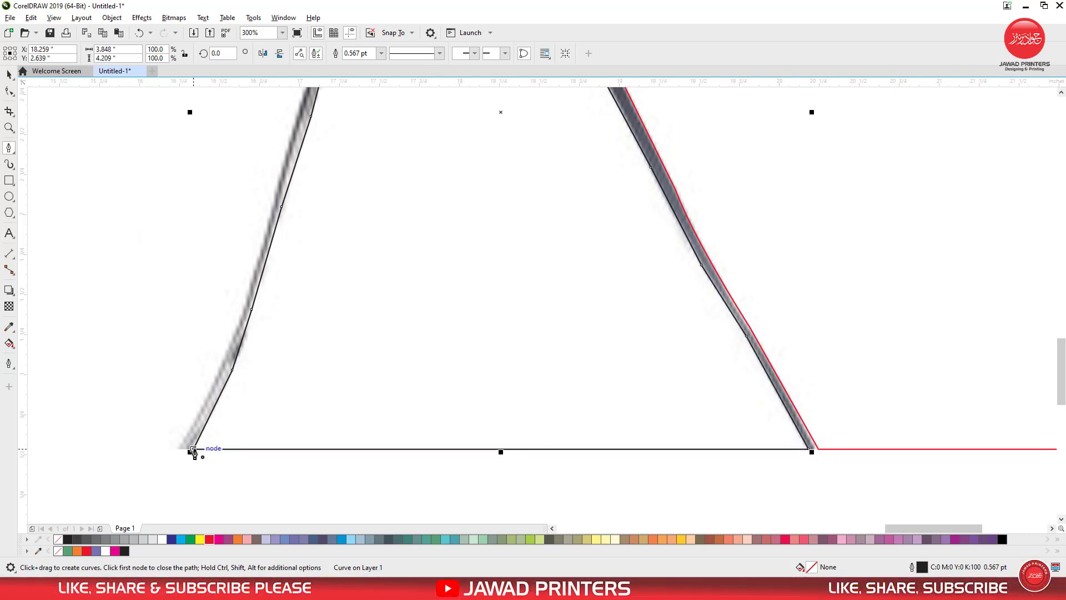
pyautogui.click(9, 73)
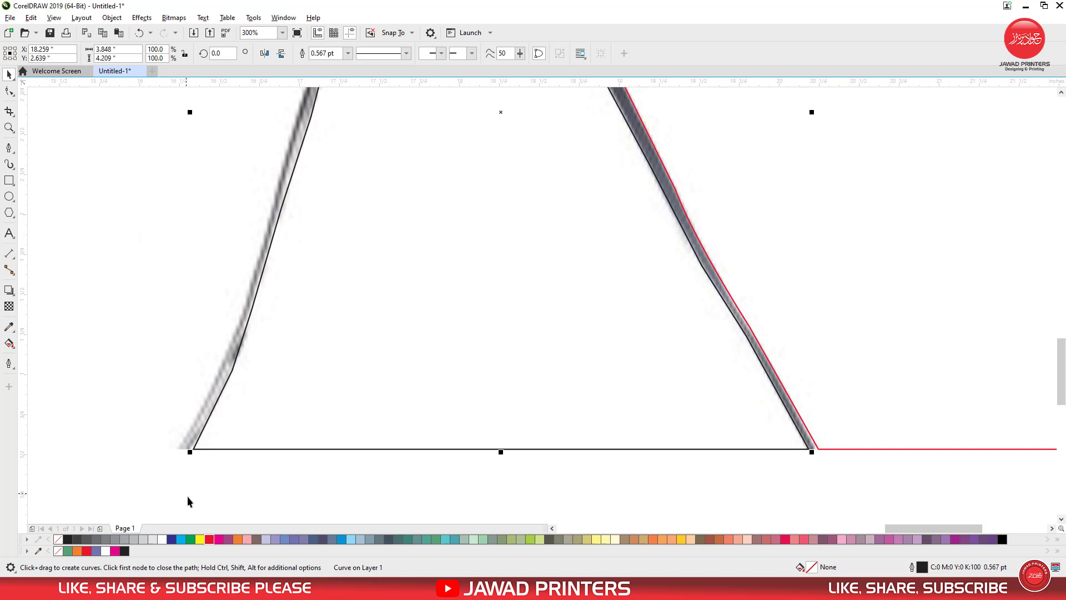
pyautogui.rightClick(209, 539)
pyautogui.scroll(-2, 340, 359)
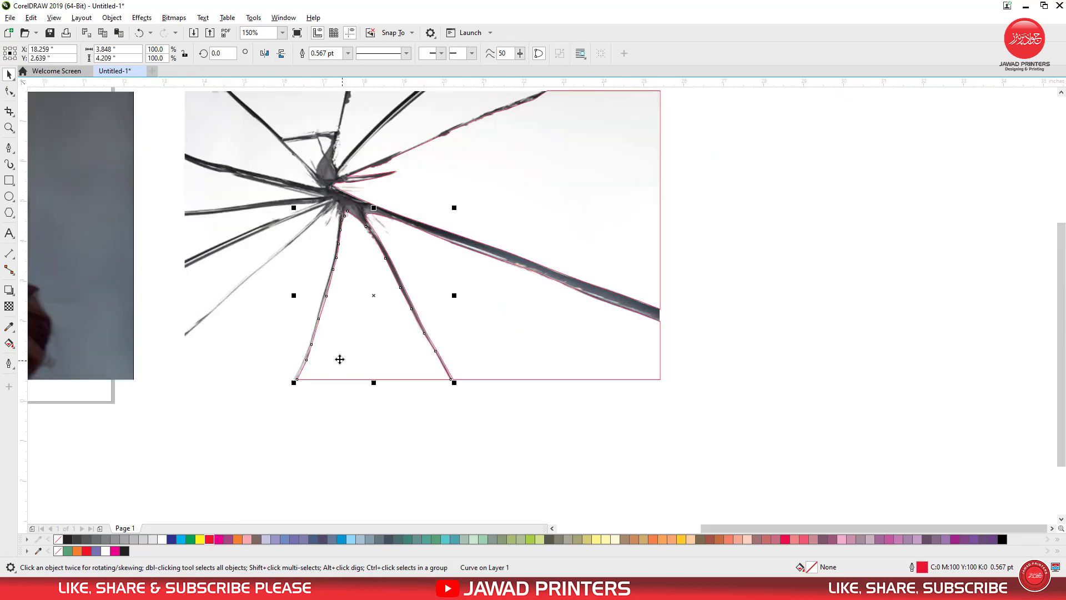
# Start a new Pen outline at the image's left edge and trace the lower side of the faint diagonal crack up toward the junction.
pyautogui.click(8, 129)
pyautogui.moveTo(401, 173); pyautogui.dragTo(163, 395)
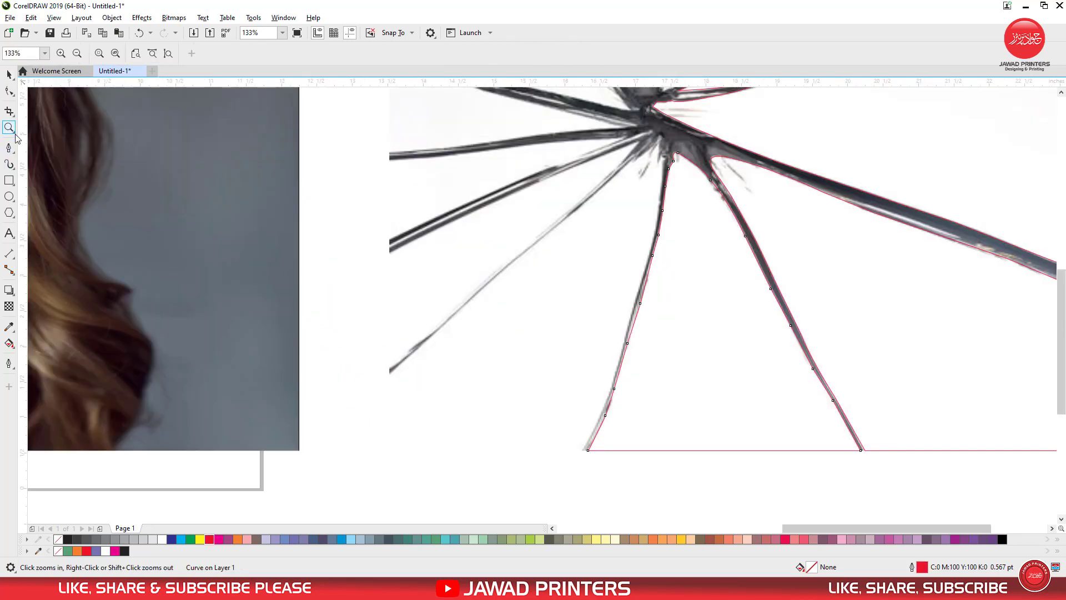
pyautogui.click(9, 73)
pyautogui.click(8, 147)
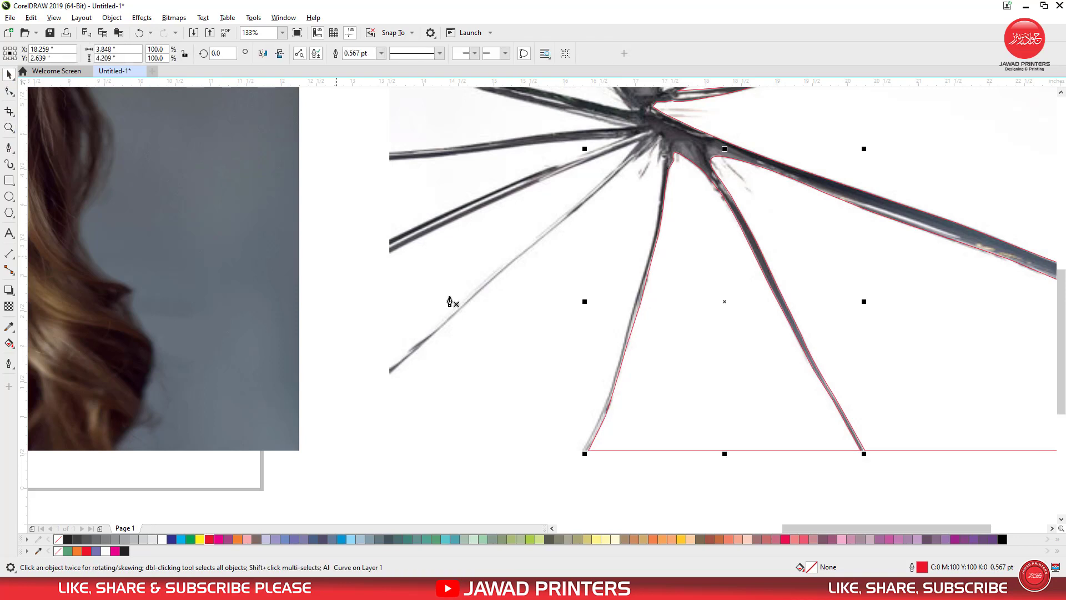
pyautogui.click(390, 377)
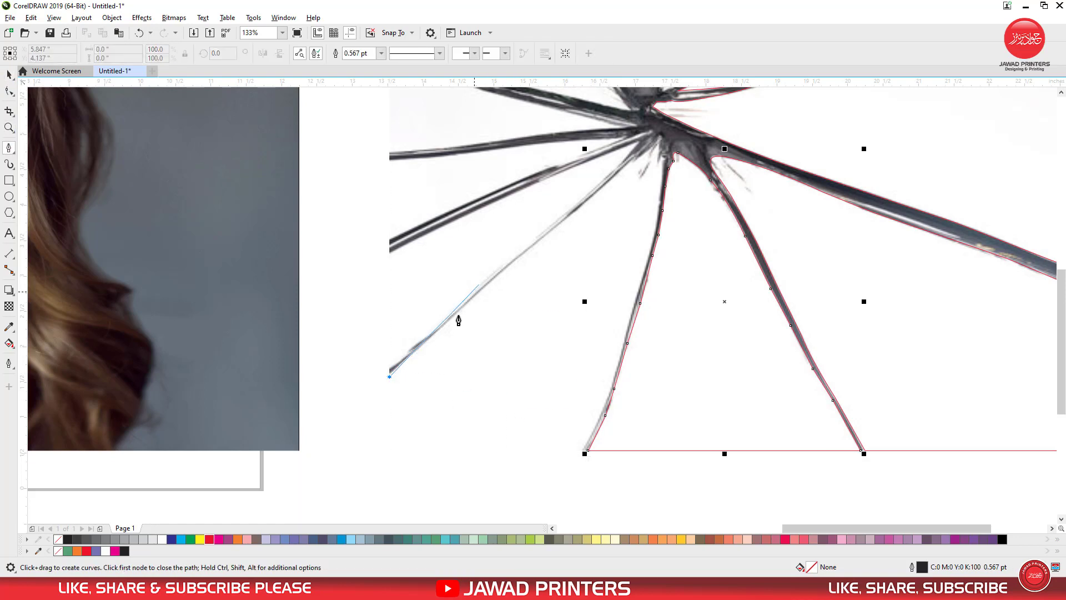
pyautogui.click(431, 337)
pyautogui.click(490, 283)
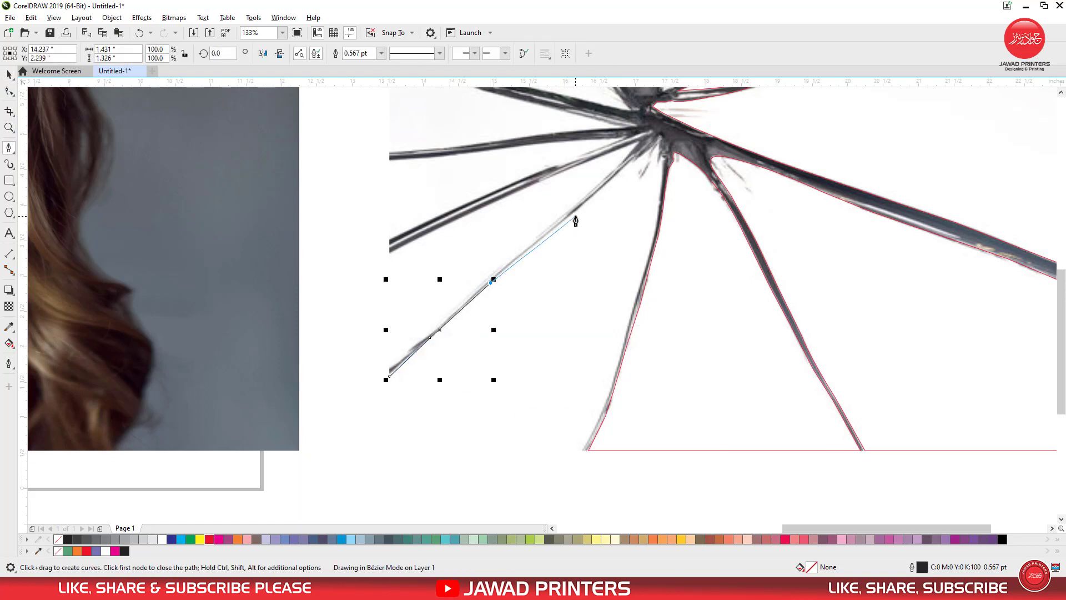
pyautogui.click(572, 213)
pyautogui.click(620, 171)
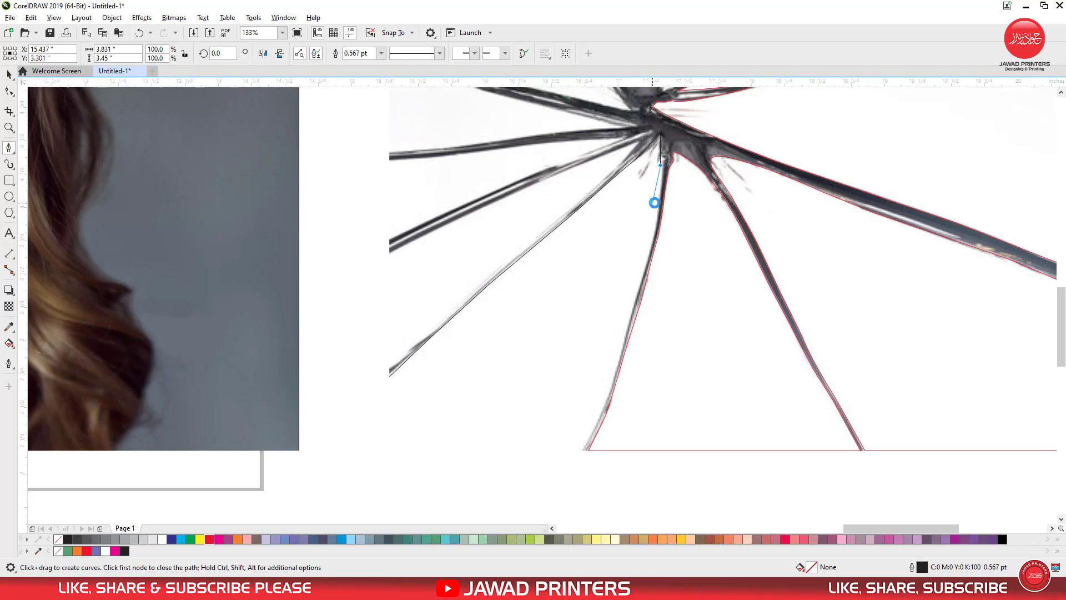
# Turn the outline at the crack junction and trace down the upper left side of the thin, nearly vertical crack.
pyautogui.scroll(3, 656, 203)
pyautogui.scroll(3, 1062, 350)
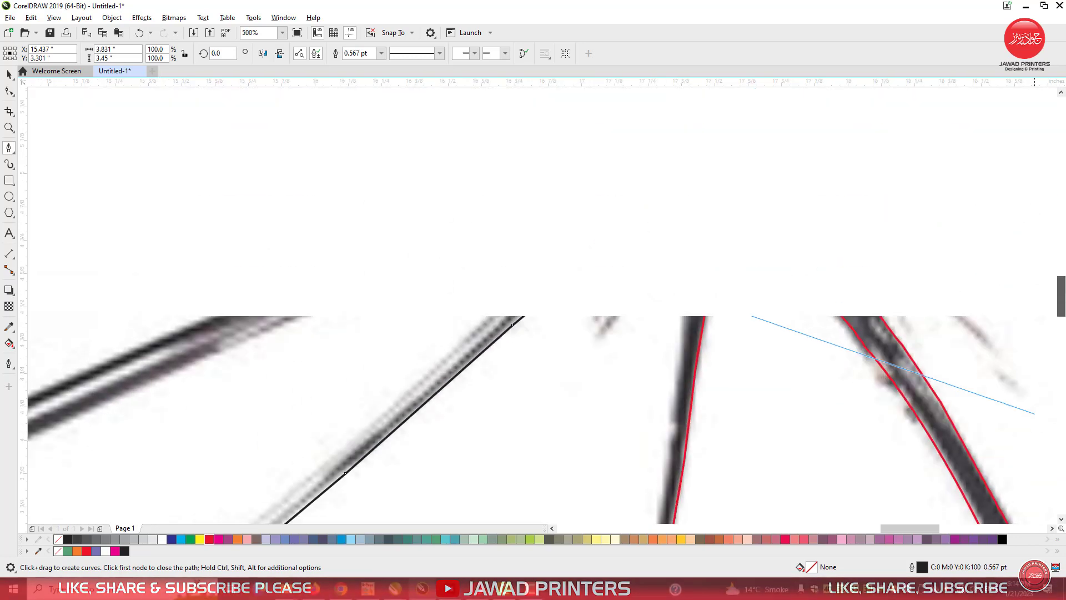
pyautogui.click(688, 272)
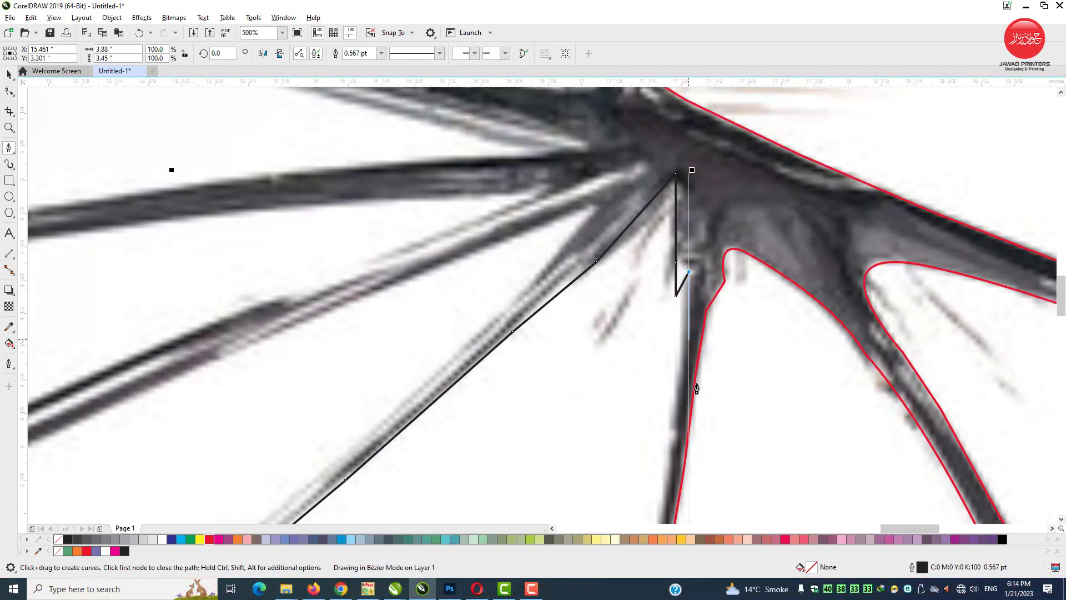
pyautogui.click(678, 392)
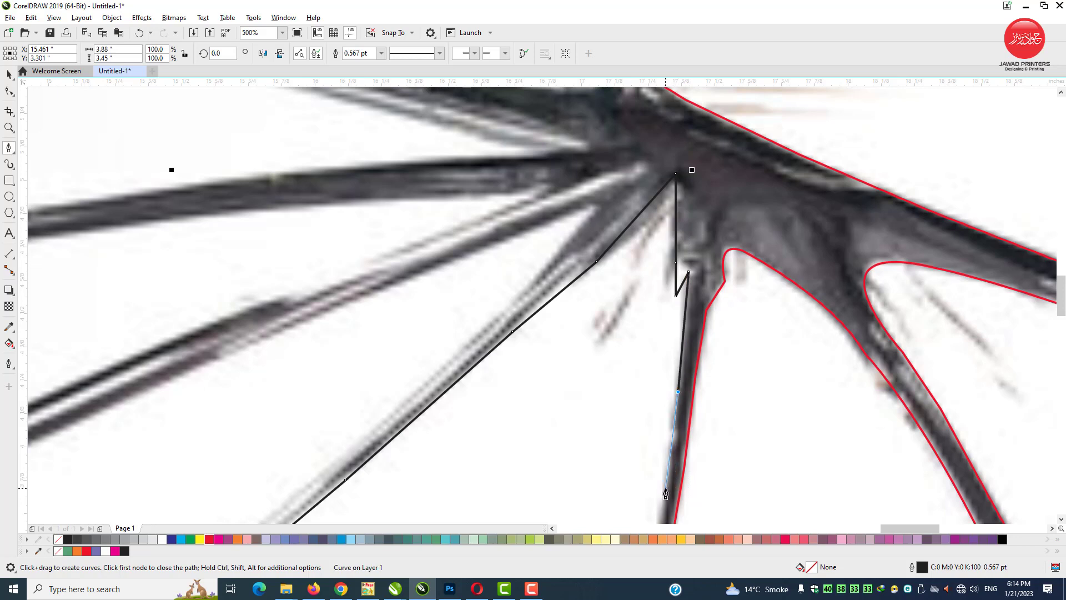
pyautogui.click(666, 493)
pyautogui.scroll(-5, 689, 267)
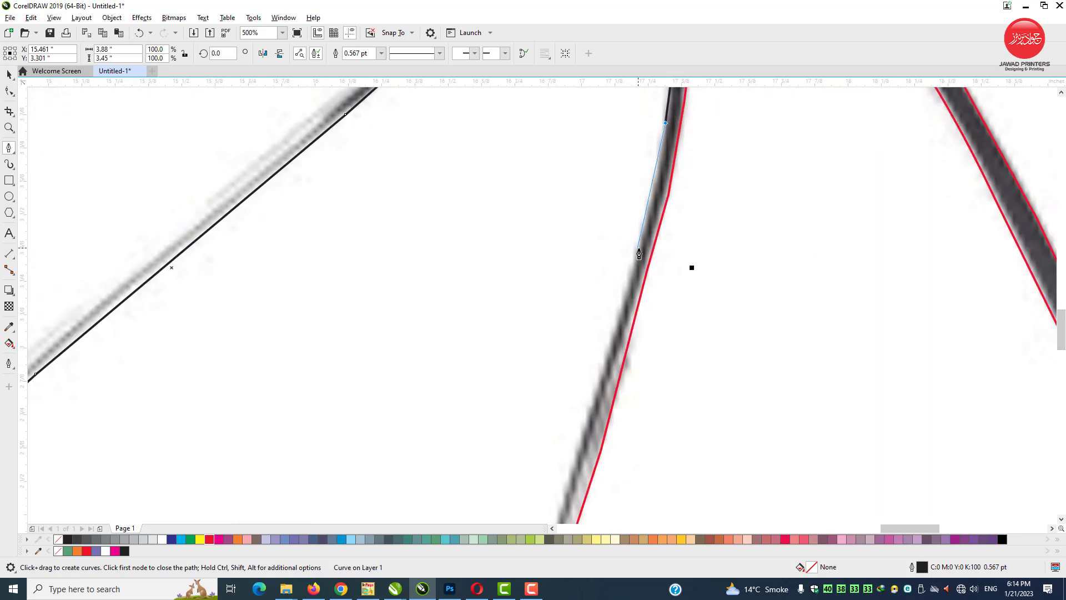
# Trace the rest of the thin crack's left side down to the image's bottom edge, curving the last segment.
pyautogui.click(593, 412)
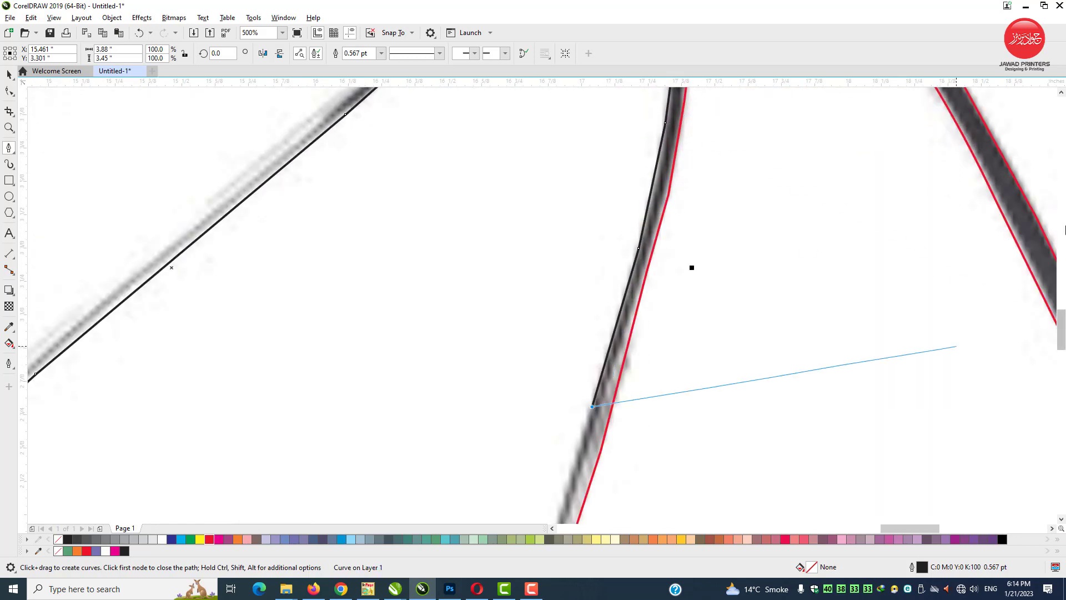
pyautogui.scroll(-3, 955, 344)
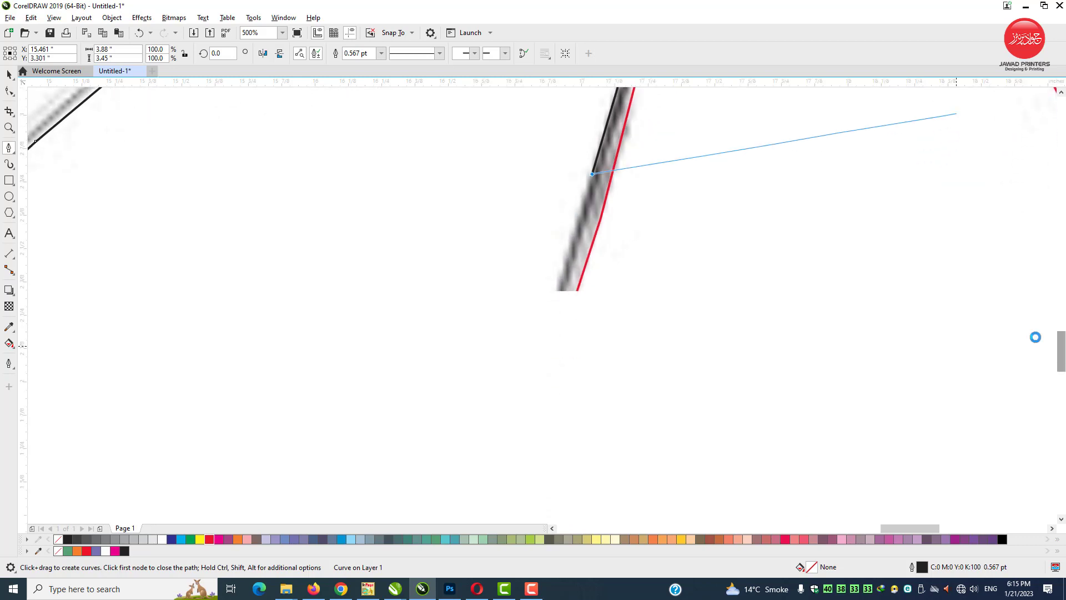
pyautogui.click(561, 272)
pyautogui.scroll(-2, 1033, 389)
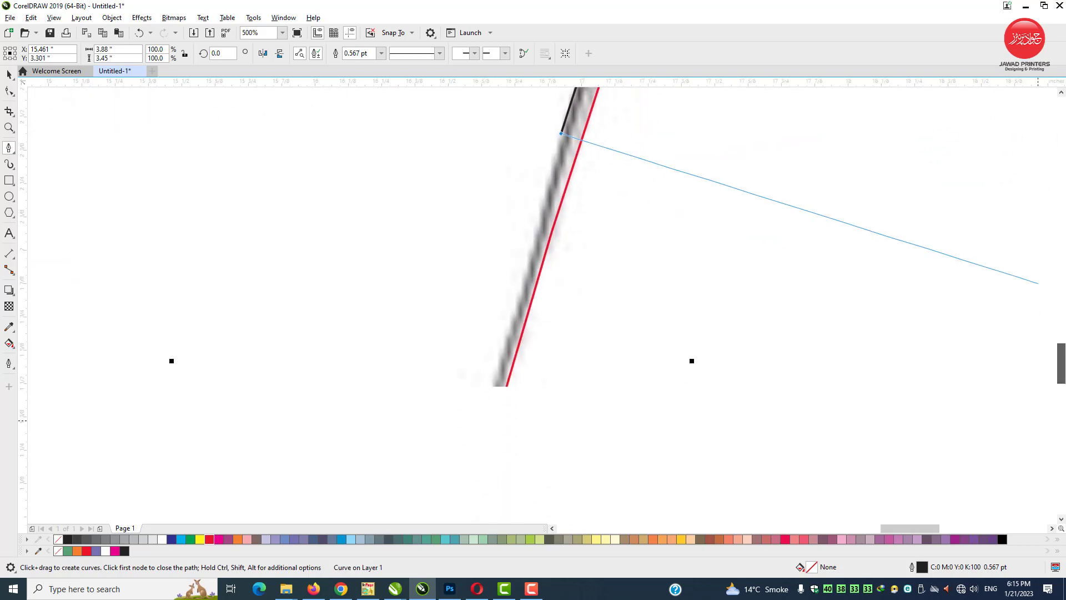
pyautogui.click(523, 262)
pyautogui.click(482, 405)
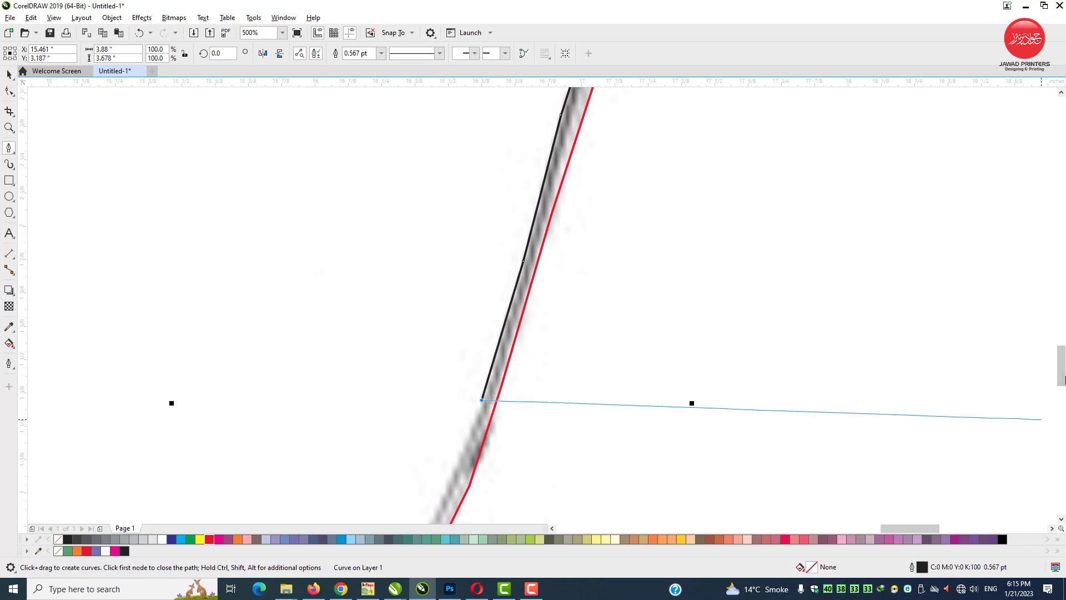
pyautogui.scroll(-4, 1043, 417)
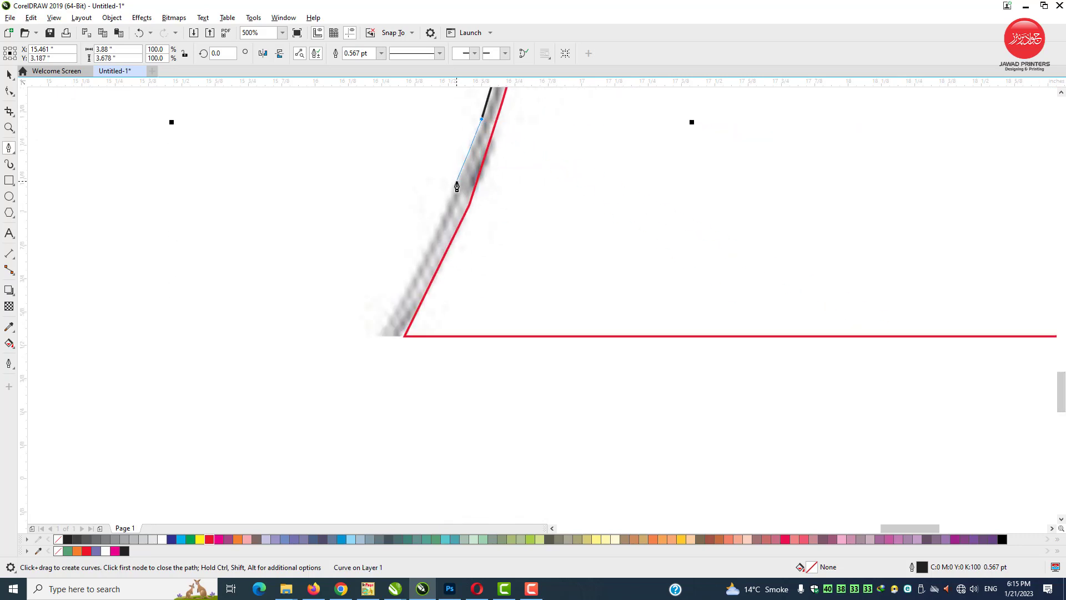
pyautogui.moveTo(375, 336); pyautogui.dragTo(343, 365)
# Continue the Pen outline along the image's bottom edge to its lower-left corner and close it at the starting node on the left edge.
pyautogui.scroll(-5, 146, 265)
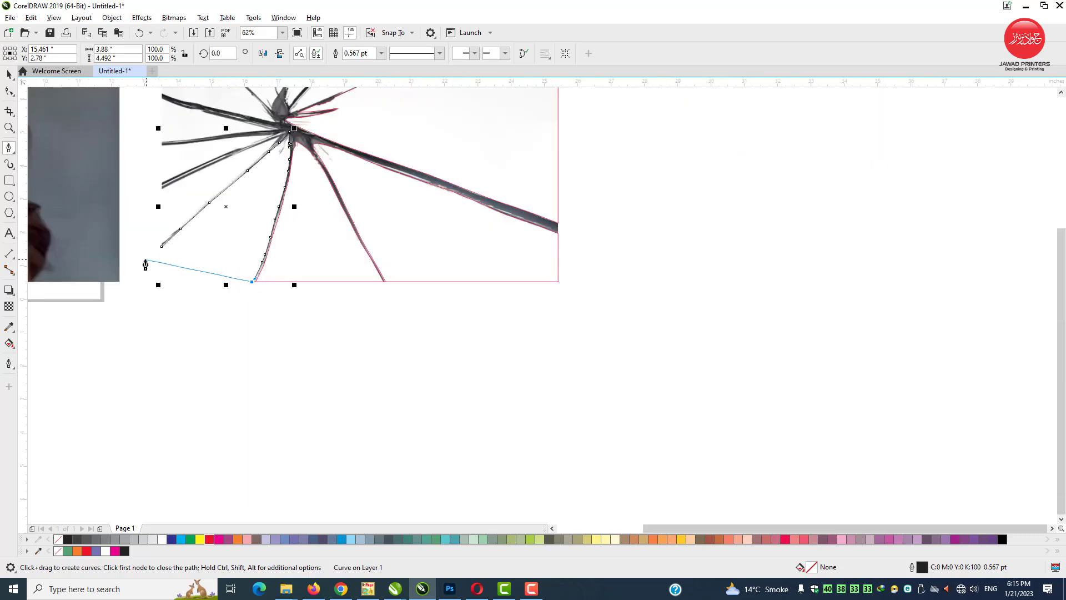
pyautogui.scroll(5, 152, 294)
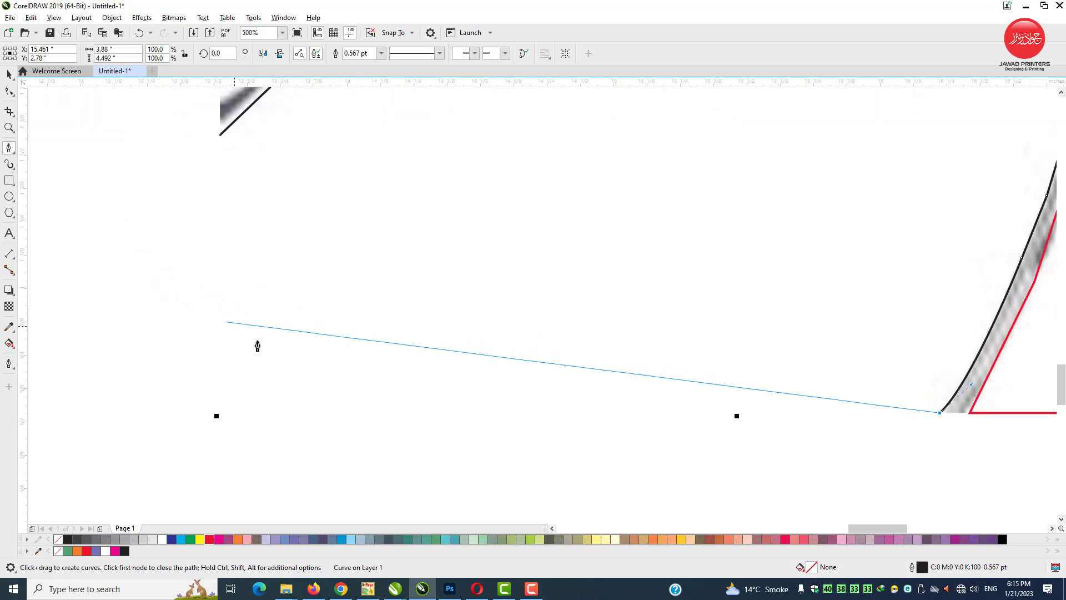
pyautogui.click(220, 413)
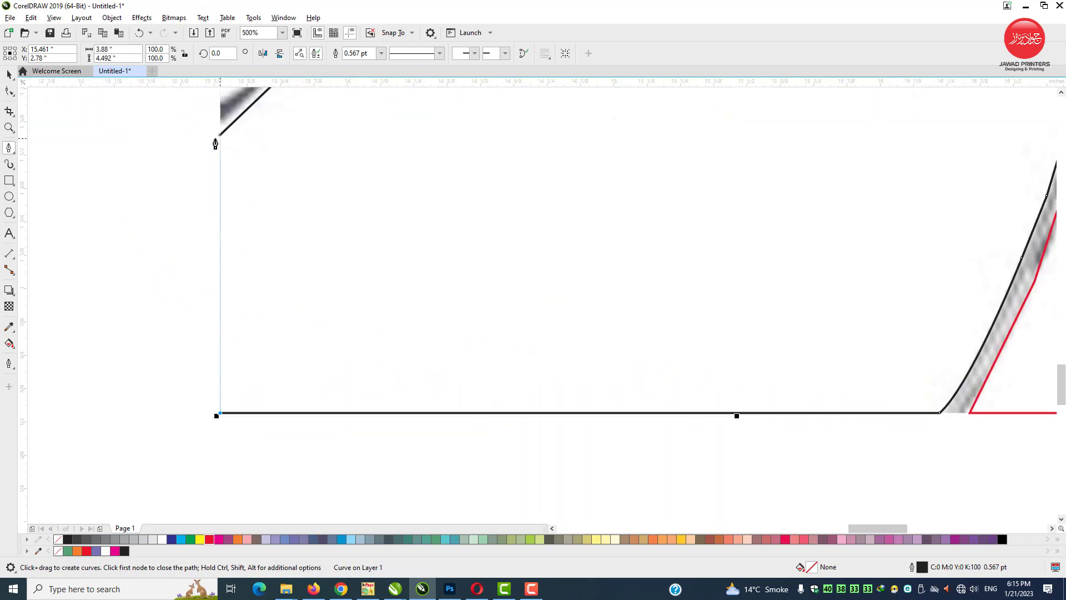
pyautogui.click(220, 135)
pyautogui.click(9, 75)
# Select the four traced shard outlines and move them horizontally off the cracked-glass image into the empty area on its right side.
pyautogui.scroll(-5, 288, 221)
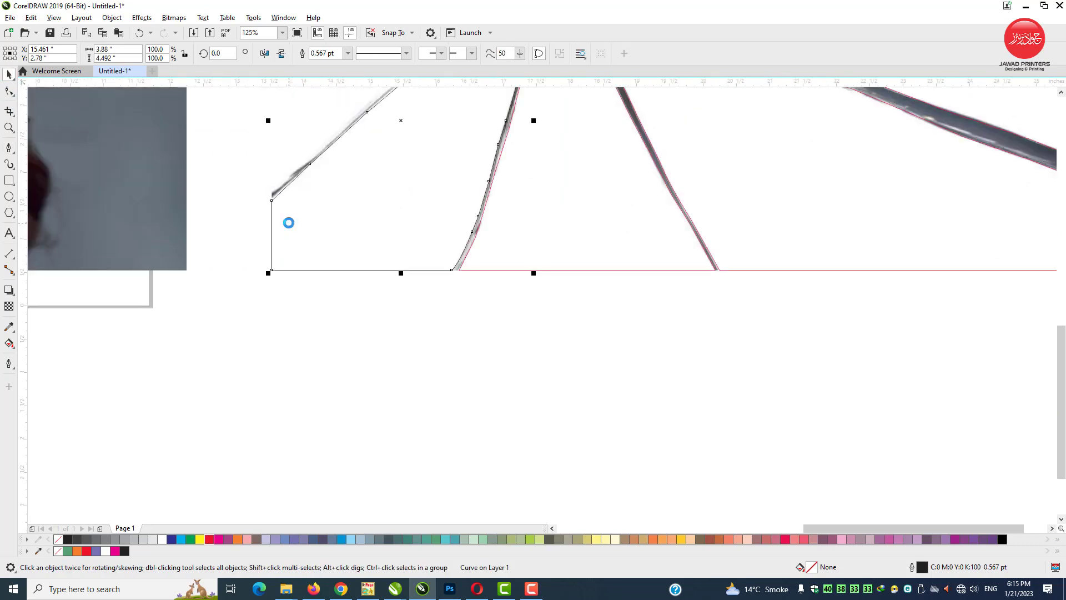
pyautogui.keyDown('shift'); pyautogui.click(457, 224); pyautogui.keyUp('shift')
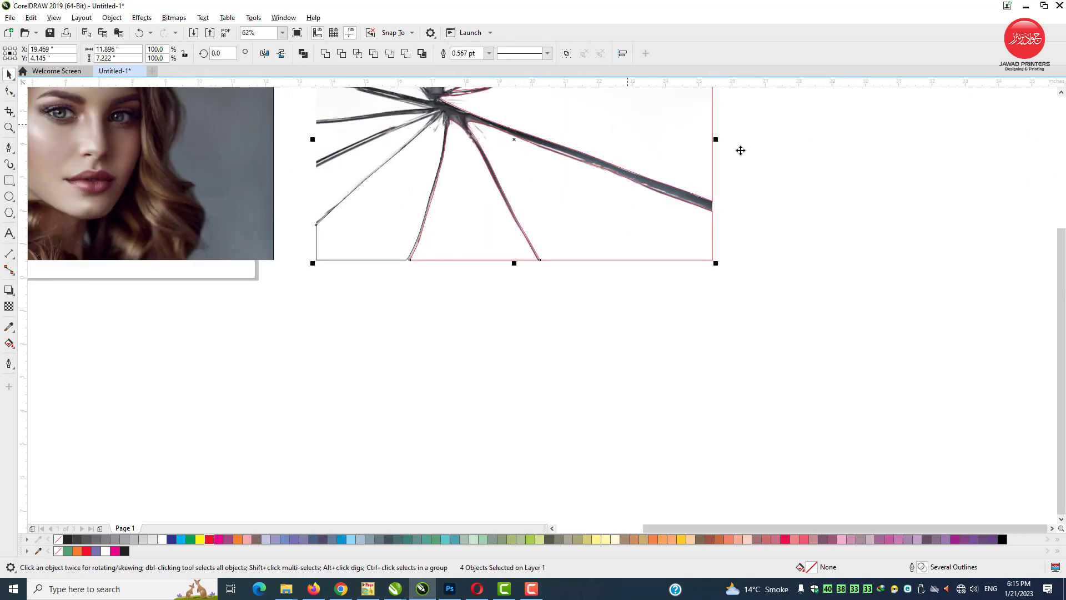
pyautogui.scroll(3, 361, 179)
pyautogui.keyDown('shift'); pyautogui.click(361, 178); pyautogui.keyUp('shift')
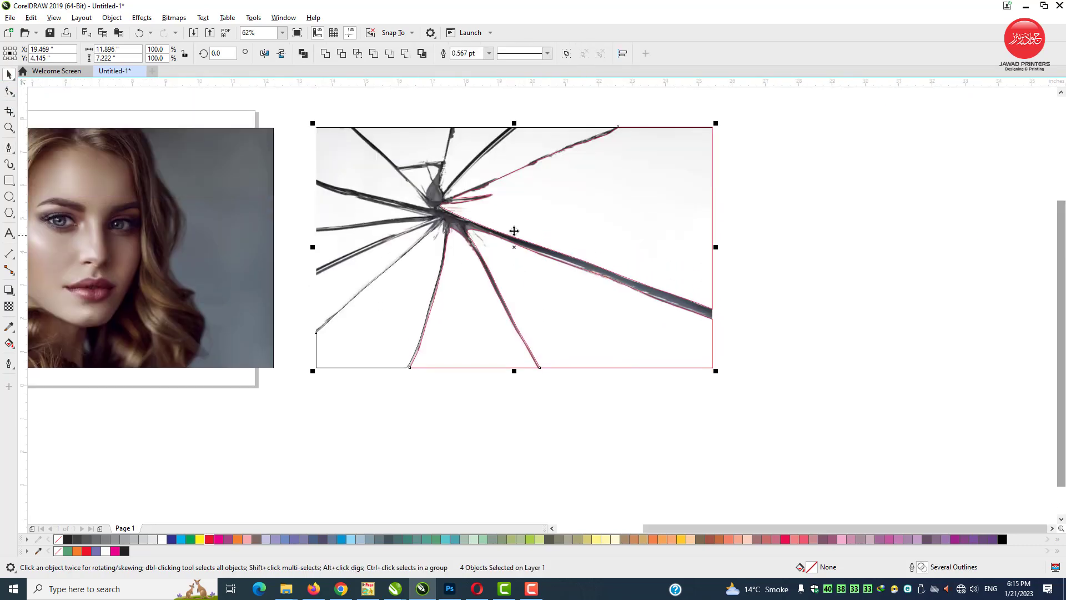
pyautogui.click(342, 54)
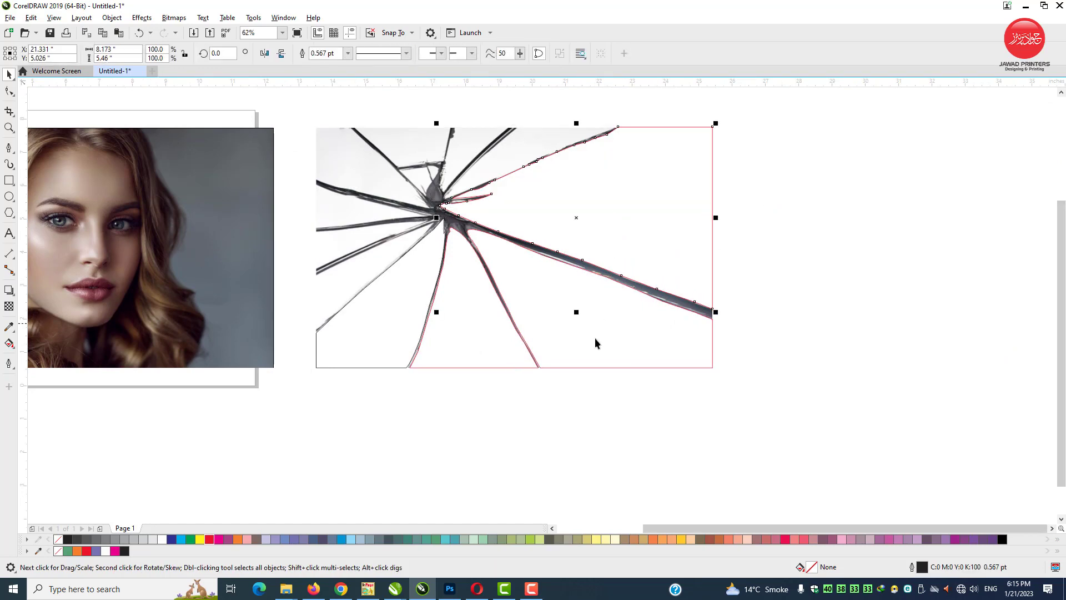
pyautogui.moveTo(379, 331); pyautogui.dragTo(797, 331)
pyautogui.click(678, 360)
# Trace the cracked-glass bitmap into vector shapes and ungroup the traced result.
pyautogui.click(504, 241)
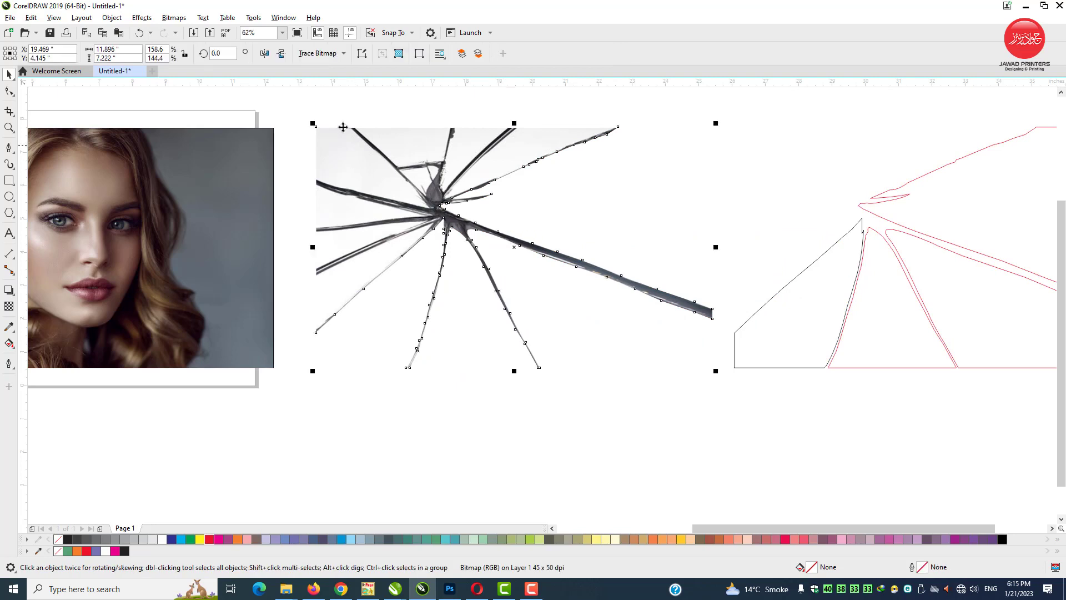
pyautogui.click(326, 58)
pyautogui.moveTo(340, 95)
pyautogui.click(450, 155)
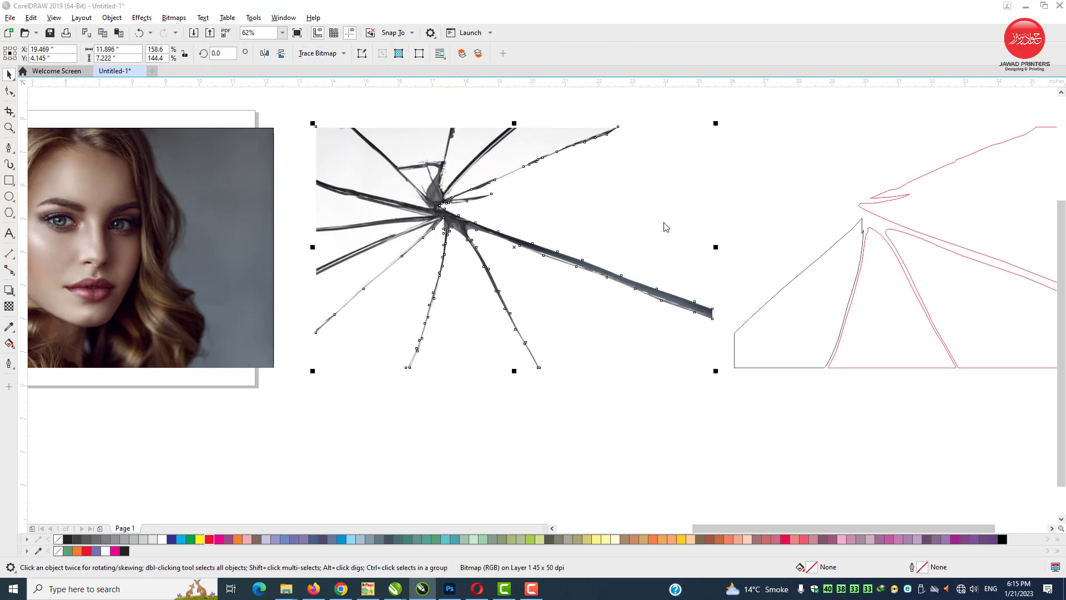
pyautogui.click(736, 448)
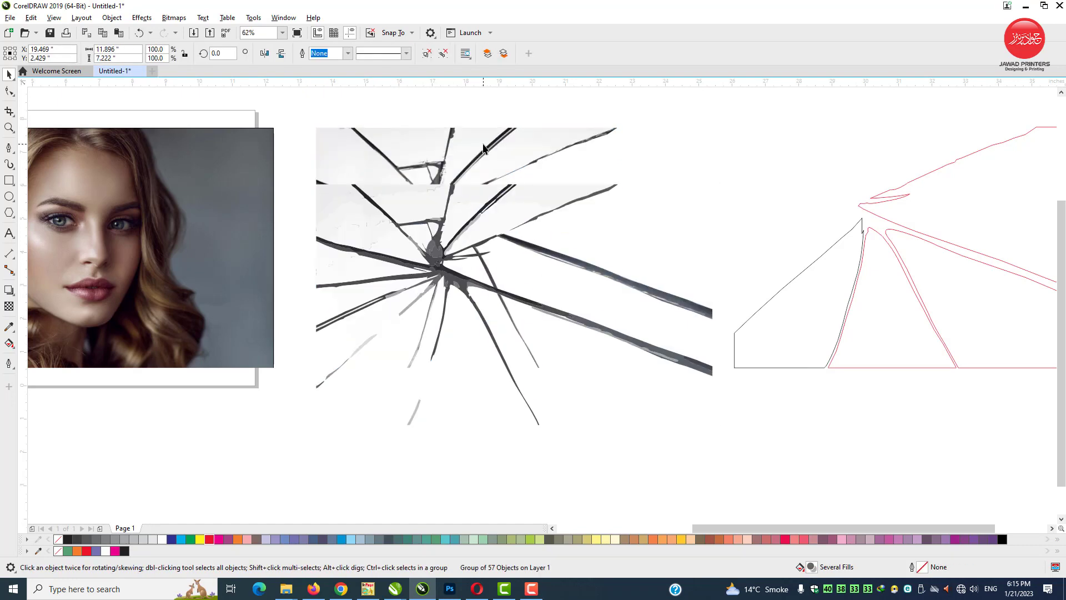
pyautogui.moveTo(479, 196)
pyautogui.mouseDown()
pyautogui.moveTo(457, 224)
pyautogui.moveTo(457, 184)
pyautogui.mouseUp()
pyautogui.click(426, 53)
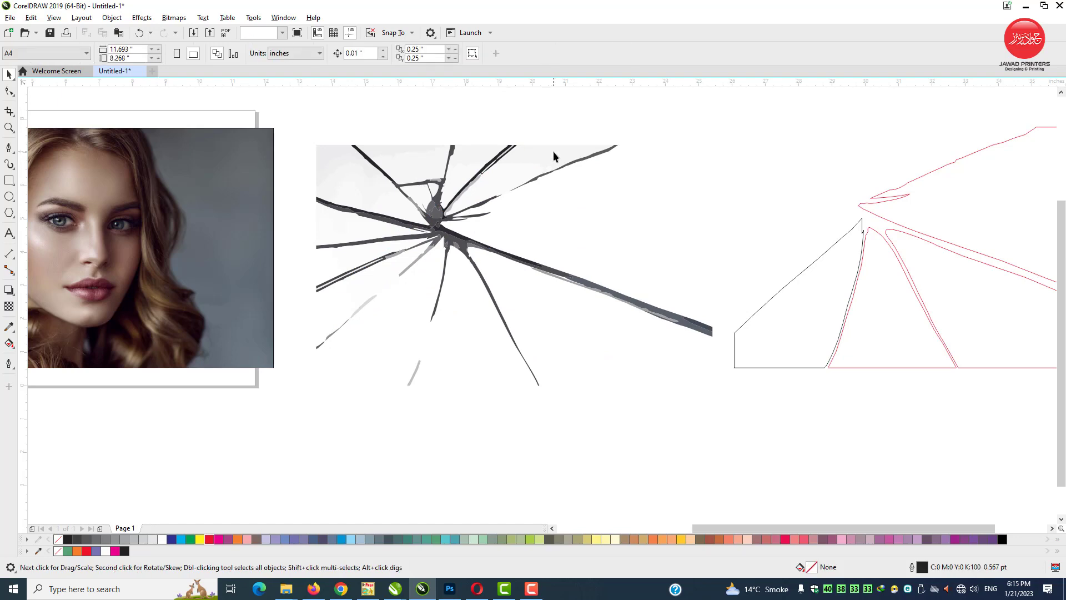
# Delete the pale background shapes between the upper and left cracks of the traced glass.
pyautogui.click(475, 167)
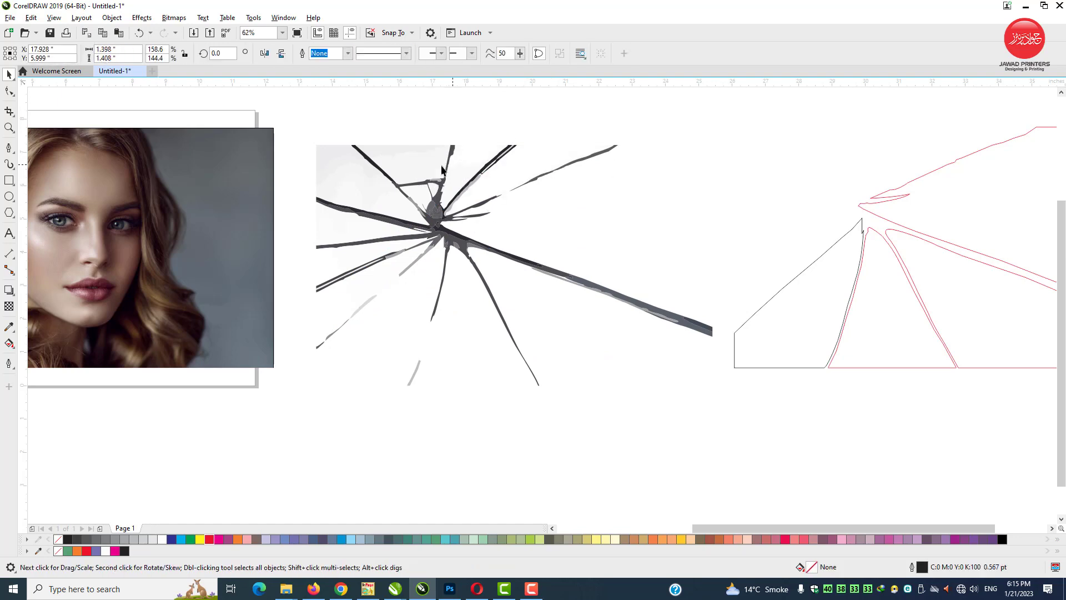
pyautogui.click(401, 149)
pyautogui.click(333, 157)
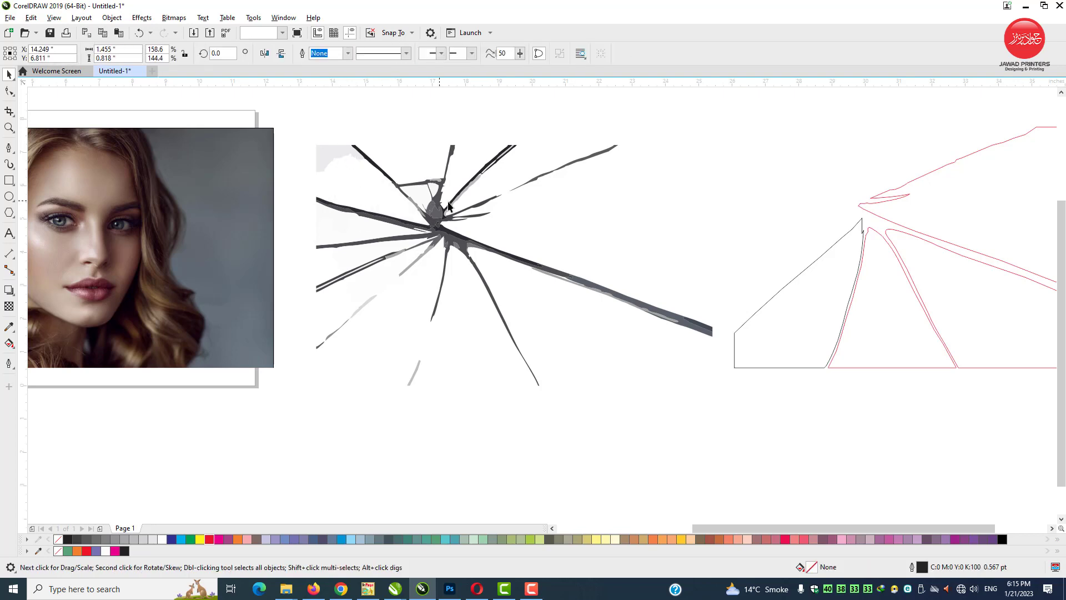
pyautogui.press('Delete')
pyautogui.click(353, 221)
pyautogui.press('Delete')
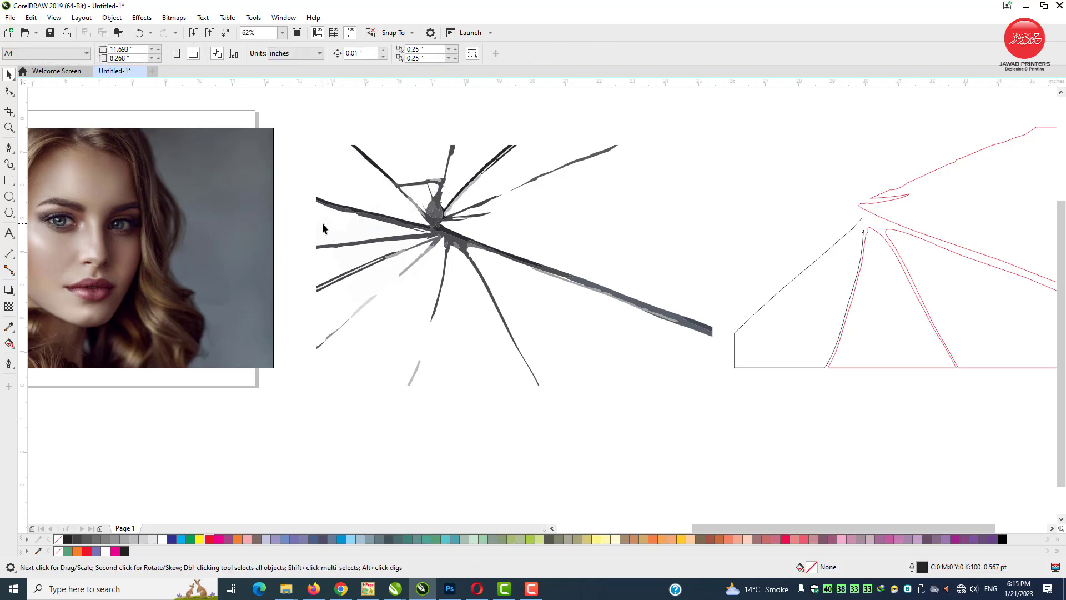
pyautogui.click(365, 228)
pyautogui.press('Delete')
# Delete the faint background shapes around the lower-left cracks of the traced glass.
pyautogui.click(389, 280)
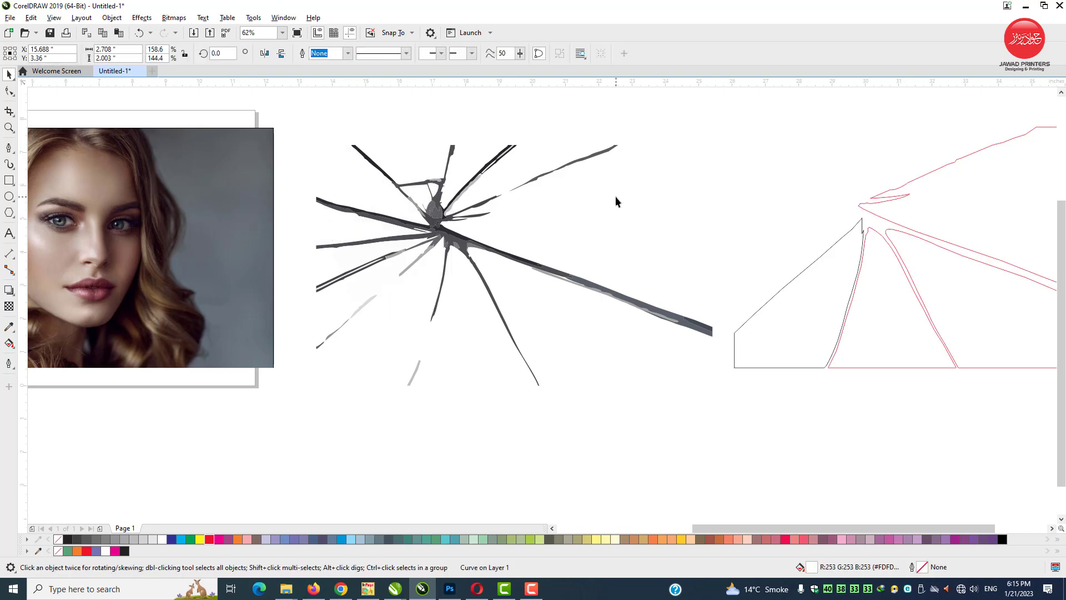
pyautogui.click(615, 195)
pyautogui.click(383, 287)
pyautogui.press('F2')
pyautogui.moveTo(349, 213); pyautogui.dragTo(560, 400)
pyautogui.click(402, 251)
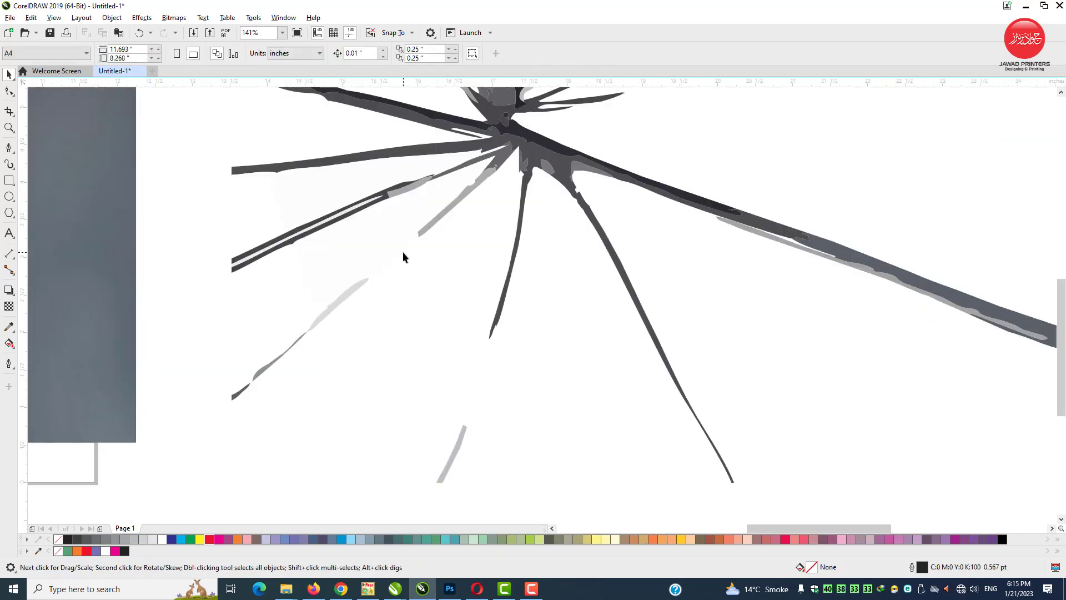
pyautogui.click(396, 233)
pyautogui.press('Delete')
# Reshape the grey diagonal crack piece so its lower end reaches the paler piece below it.
pyautogui.click(422, 230)
pyautogui.press('F10')
pyautogui.moveTo(406, 221); pyautogui.dragTo(437, 256)
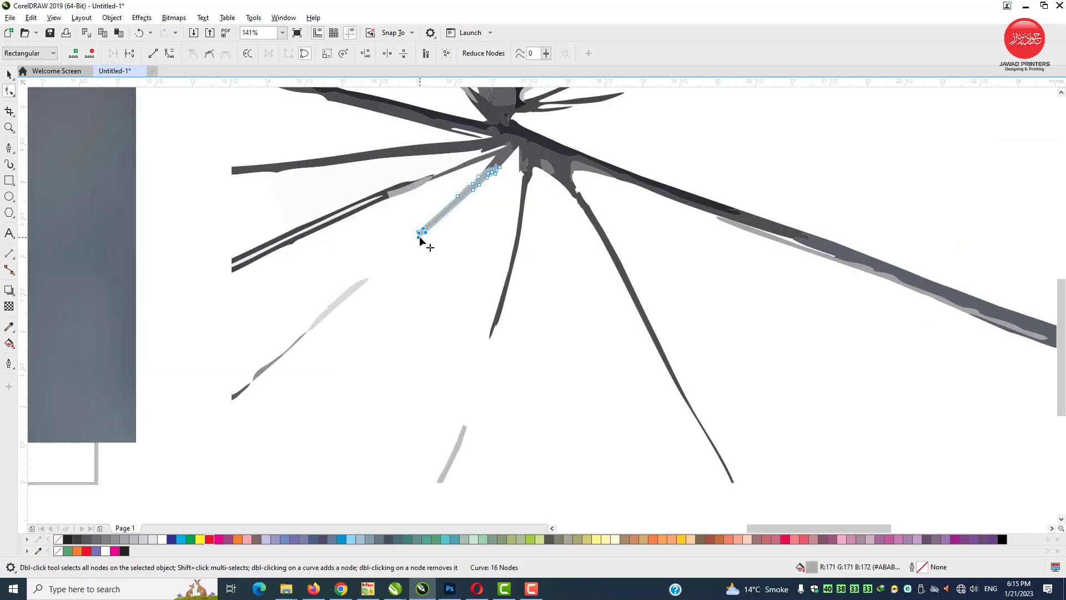
pyautogui.scroll(-1, 402, 323)
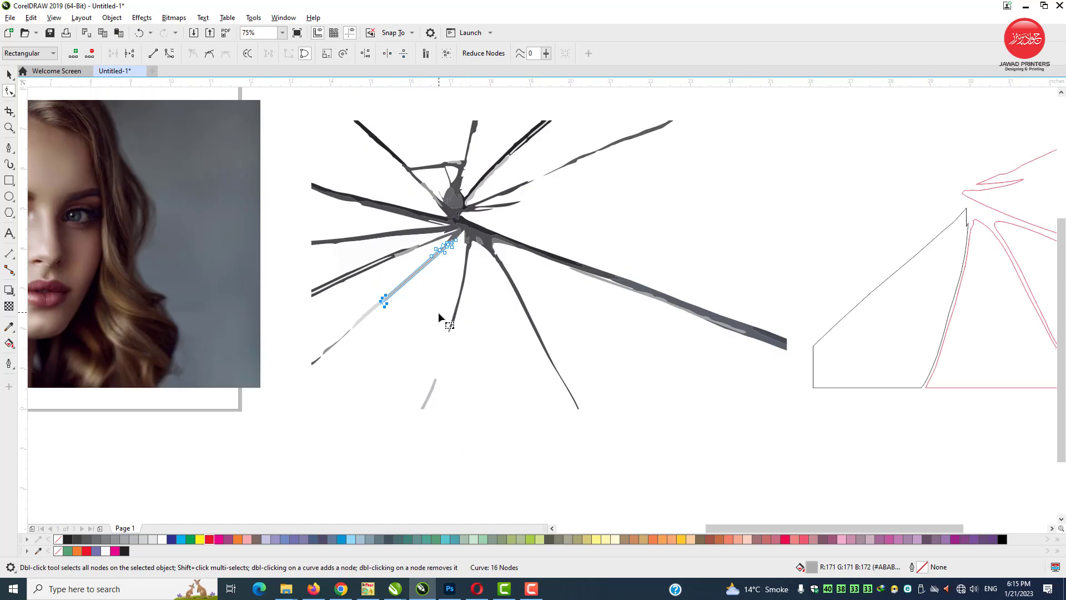
# Stretch the upper end of the short grey crack piece at the bottom edge up to the dark crack above it.
pyautogui.press('F2')
pyautogui.moveTo(396, 239); pyautogui.dragTo(652, 467)
pyautogui.click(407, 232)
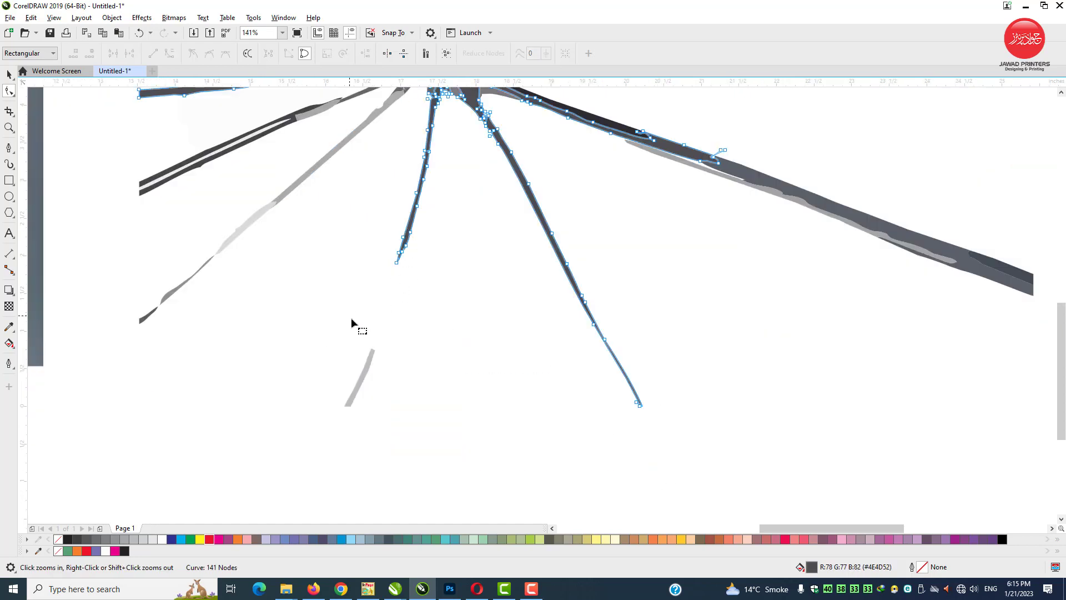
pyautogui.click(371, 359)
pyautogui.moveTo(352, 321); pyautogui.dragTo(406, 247)
pyautogui.scroll(-1, 387, 357)
pyautogui.press('space')
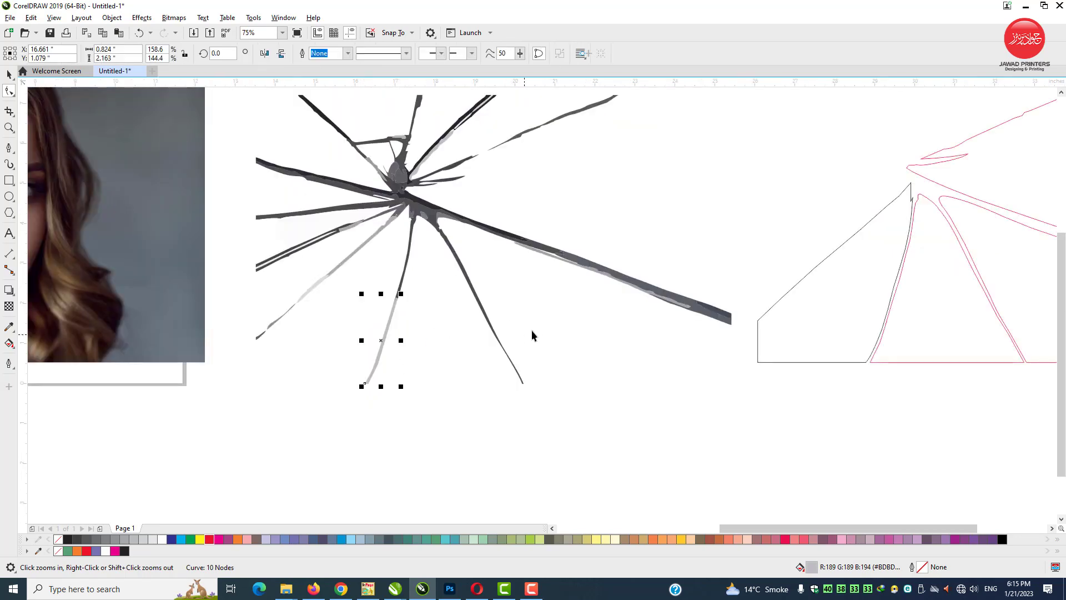
# Select all pieces of the traced crack drawing and group them.
pyautogui.click(769, 309)
pyautogui.scroll(-2, 326, 143)
pyautogui.scroll(1, 326, 142)
pyautogui.moveTo(267, 108); pyautogui.dragTo(738, 412)
pyautogui.hotkey('ctrl', 'g')
# Select the four shard outlines and move them back over the traced cracks.
pyautogui.click(940, 234)
pyautogui.keyDown('shift'); pyautogui.click(916, 304); pyautogui.keyUp('shift')
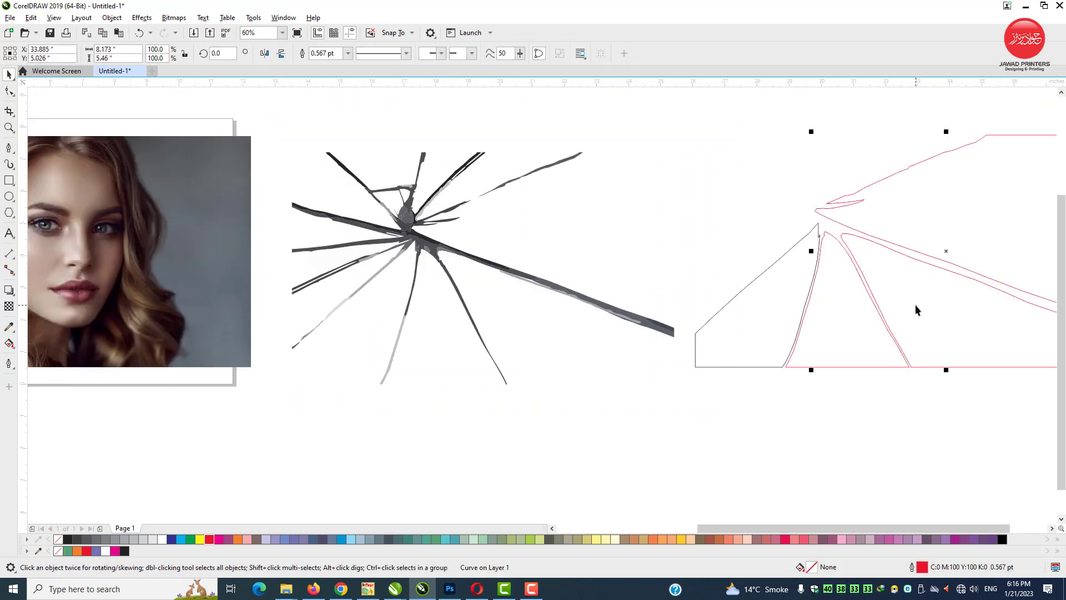
pyautogui.keyDown('shift'); pyautogui.click(839, 322); pyautogui.keyUp('shift')
pyautogui.keyDown('shift'); pyautogui.click(748, 318); pyautogui.keyUp('shift')
pyautogui.moveTo(750, 323); pyautogui.dragTo(560, 334)
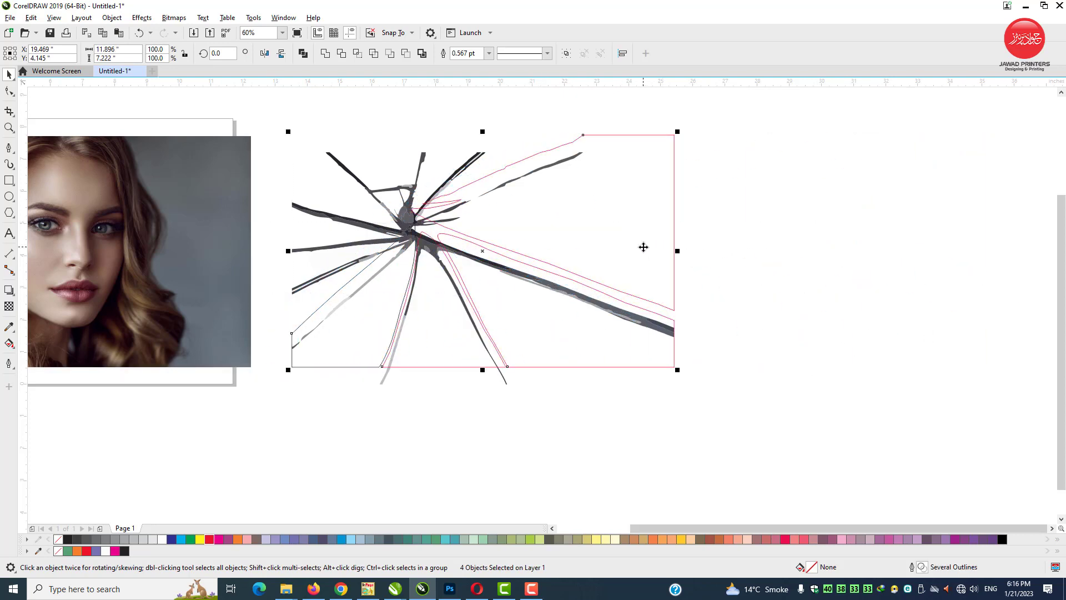
pyautogui.moveTo(644, 247); pyautogui.dragTo(643, 258)
# Fine-position the shard outlines downward so their bottom edge lines up with the lower ends of the traced cracks.
pyautogui.press('F2')
pyautogui.moveTo(380, 321); pyautogui.dragTo(487, 430)
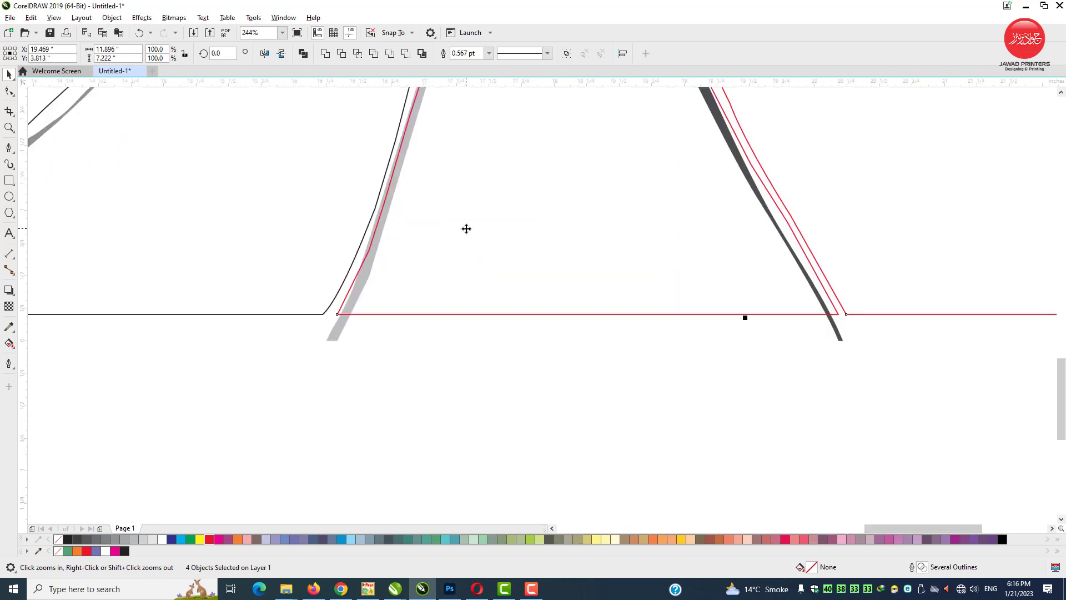
pyautogui.moveTo(467, 229); pyautogui.dragTo(467, 255)
pyautogui.scroll(-2, 474, 319)
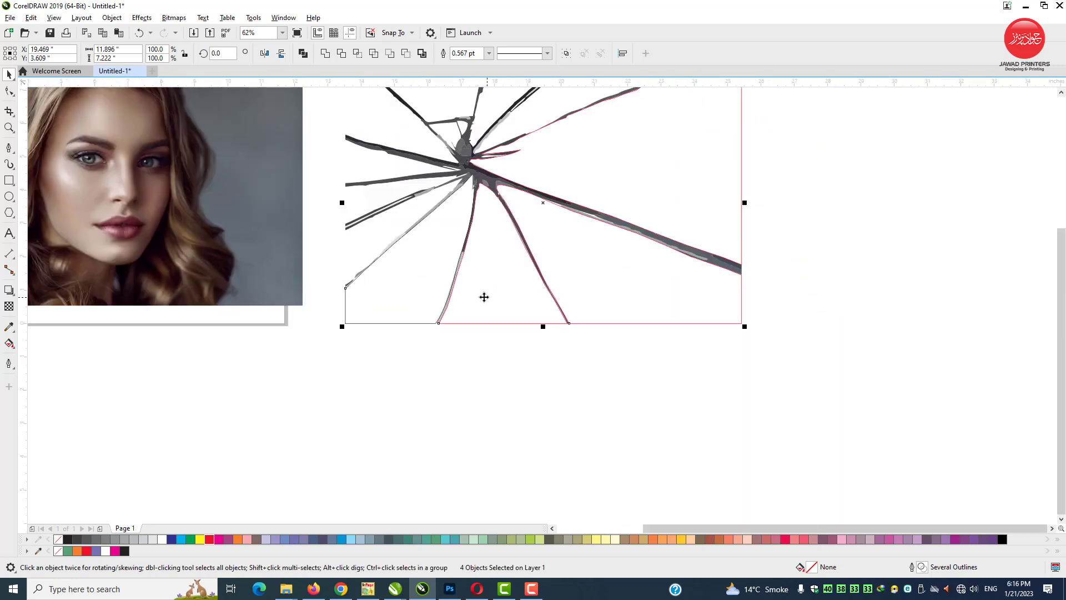
pyautogui.scroll(-1, 393, 243)
pyautogui.press('F2')
pyautogui.moveTo(549, 261); pyautogui.dragTo(708, 352)
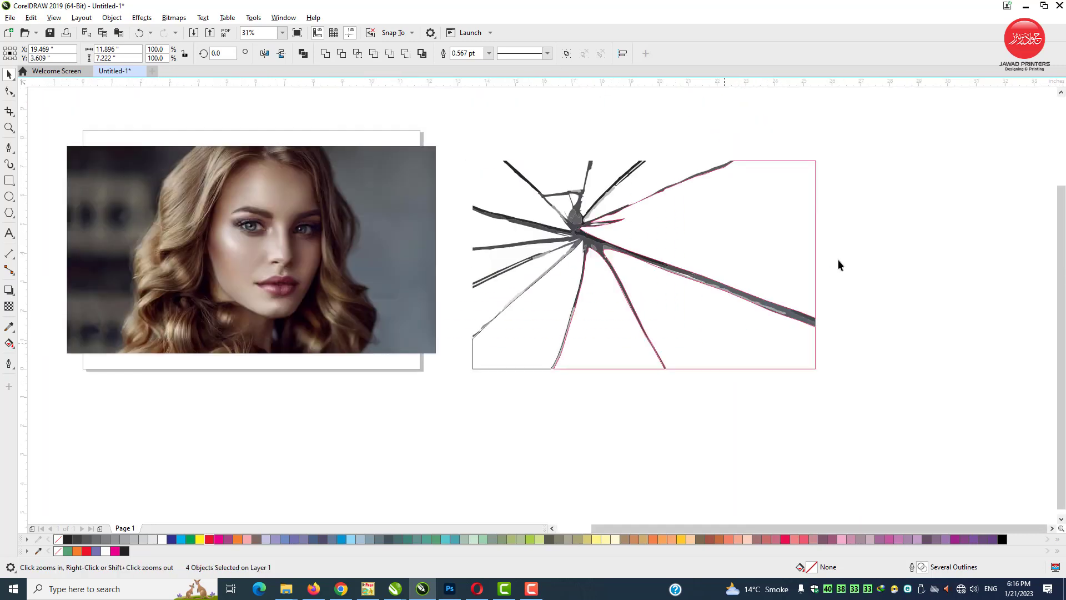
pyautogui.click(838, 258)
# Copy the portrait photo and paste a duplicate of it into the document.
pyautogui.click(370, 257)
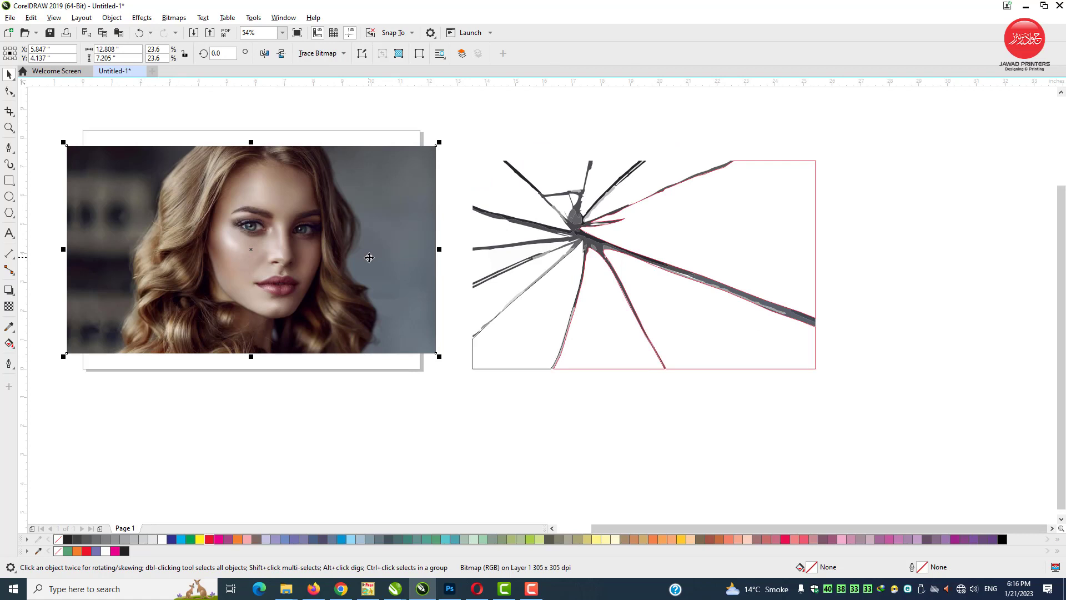
pyautogui.click(376, 174)
pyautogui.rightClick(377, 174)
pyautogui.click(412, 261)
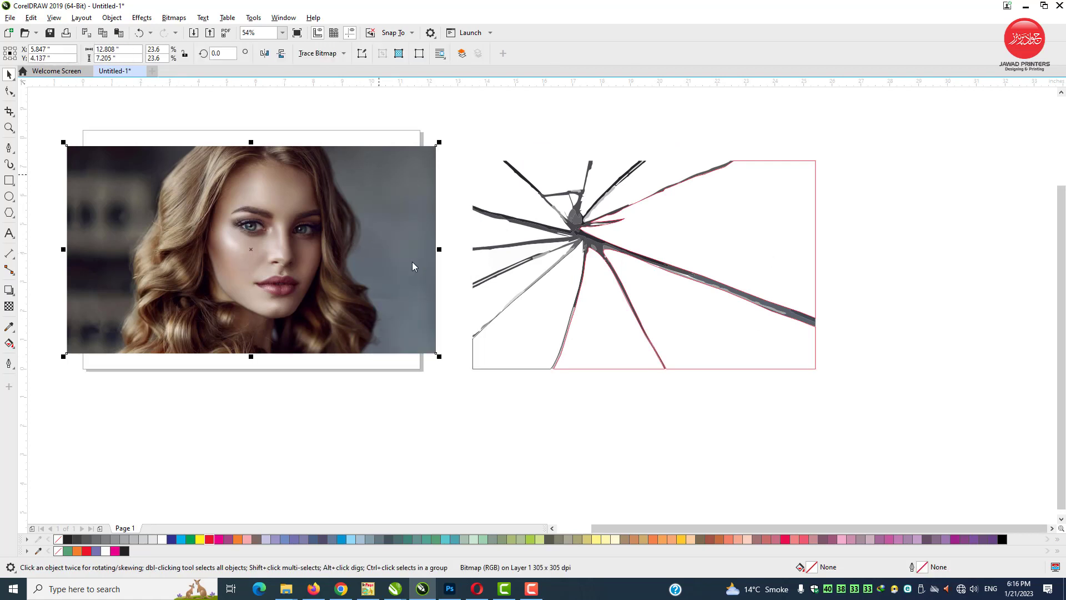
pyautogui.rightClick(828, 249)
pyautogui.click(868, 333)
pyautogui.rightClick(892, 236)
pyautogui.click(917, 322)
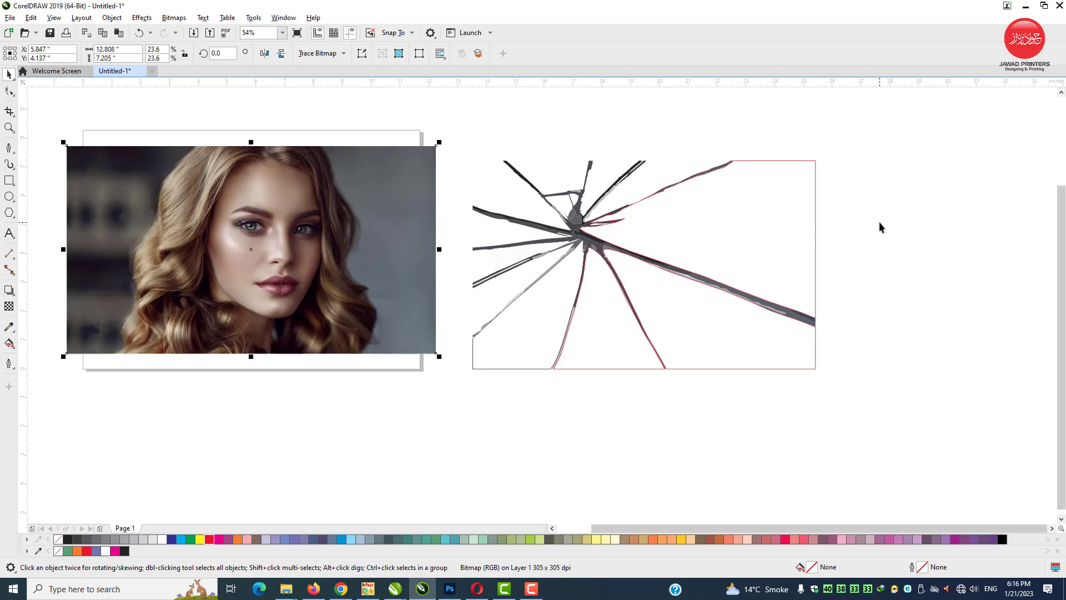
pyautogui.rightClick(879, 226)
pyautogui.click(895, 305)
pyautogui.rightClick(885, 205)
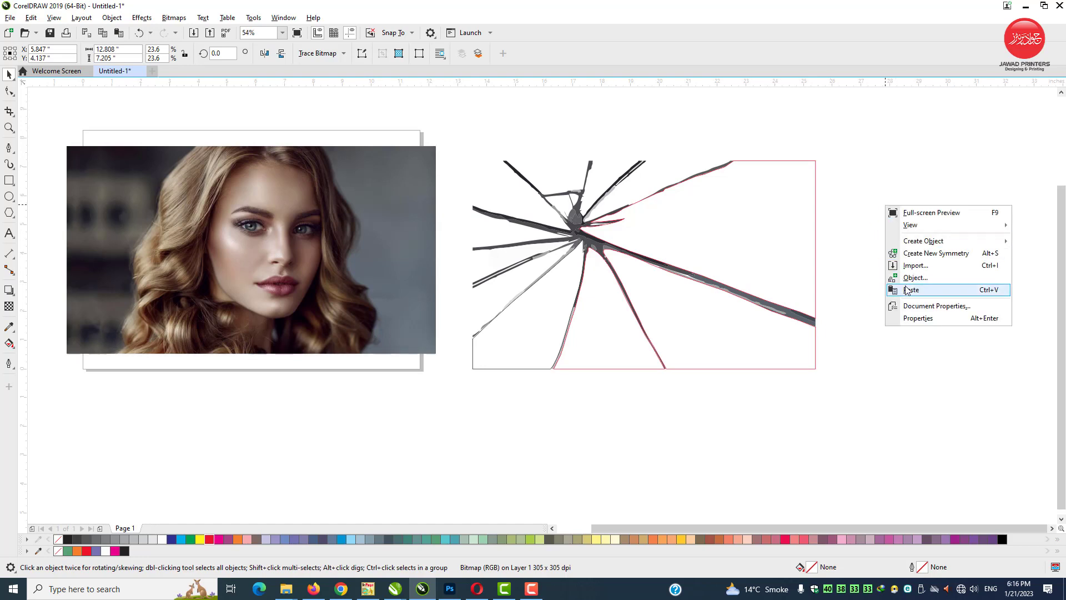
pyautogui.click(907, 290)
# Draw an 11.896 by 7.222 inch rectangle around the whole crack drawing and send it behind the cracks and outlines.
pyautogui.click(9, 181)
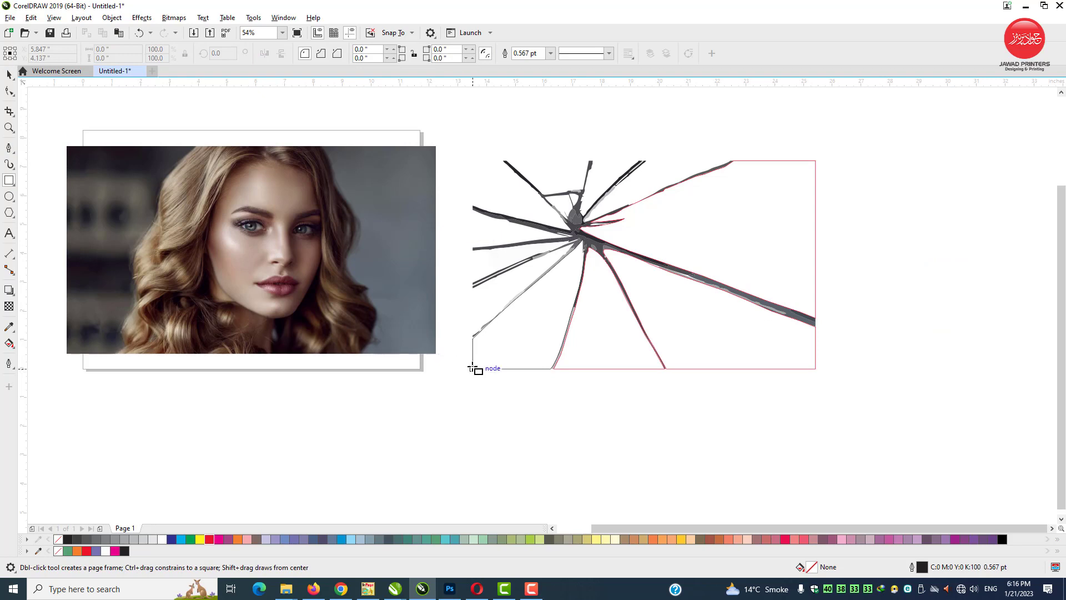
pyautogui.moveTo(473, 368); pyautogui.dragTo(815, 161)
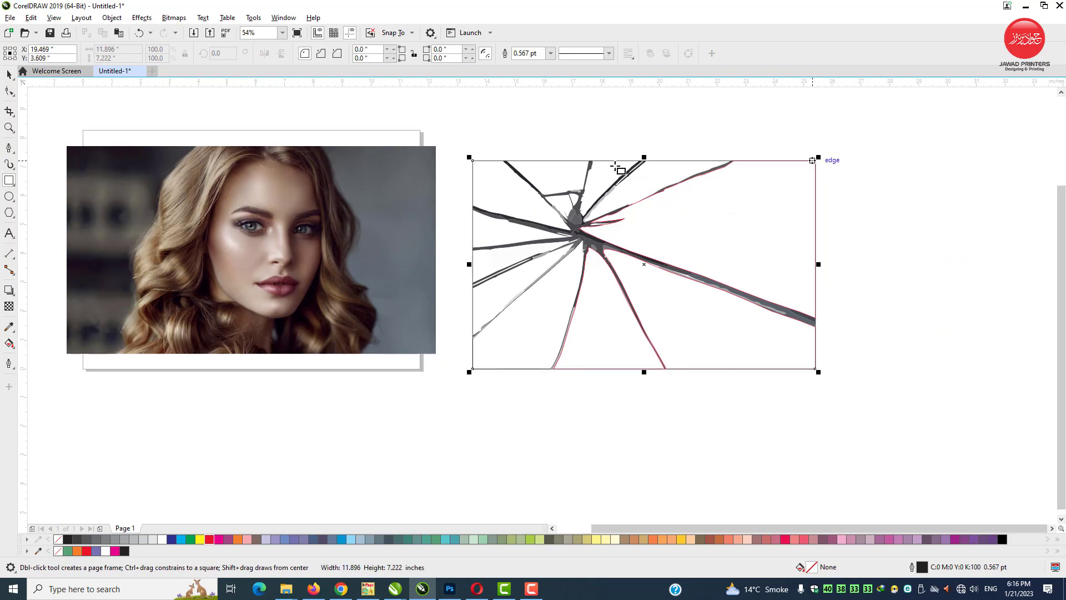
pyautogui.press('space')
pyautogui.rightClick(483, 170)
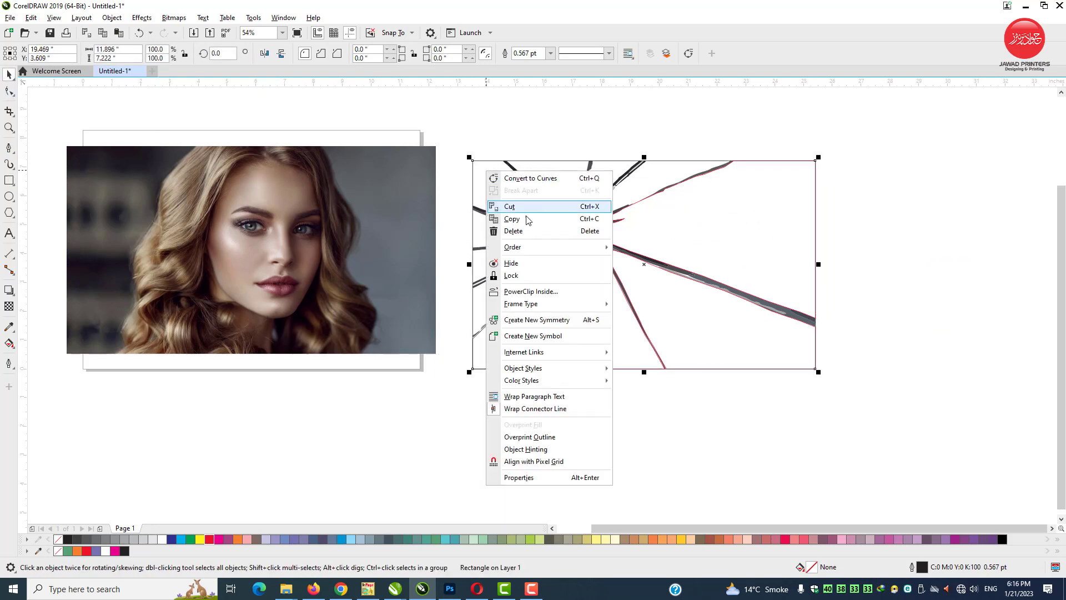
pyautogui.moveTo(550, 248)
pyautogui.click(667, 291)
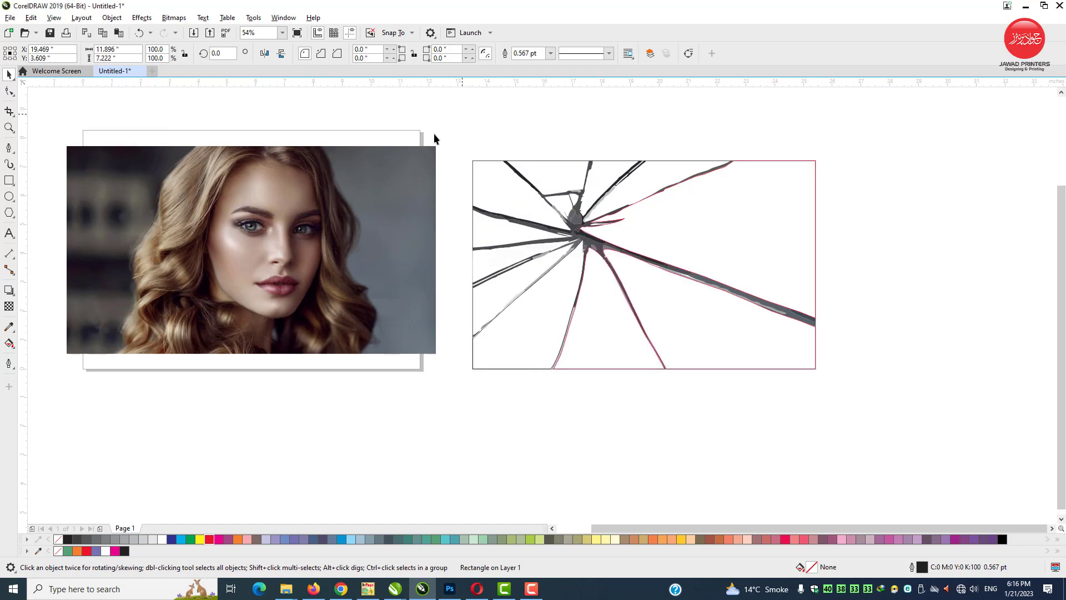
# PowerClip the portrait photo inside the rectangle behind the cracks and open the clipped contents for editing.
pyautogui.click(269, 186)
pyautogui.rightClick(271, 189)
pyautogui.click(311, 347)
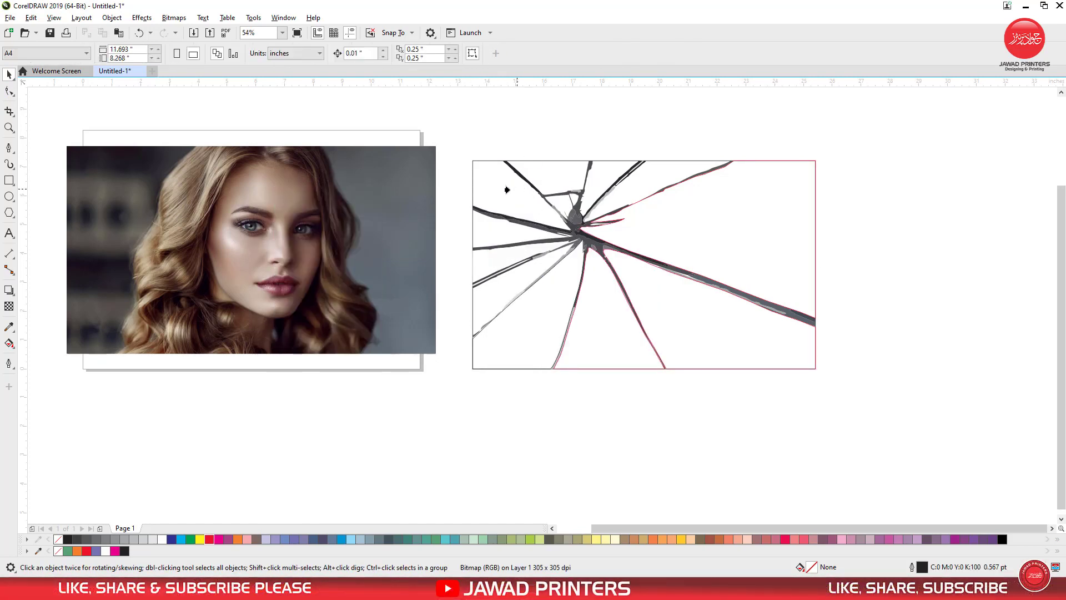
pyautogui.click(507, 190)
pyautogui.click(517, 189)
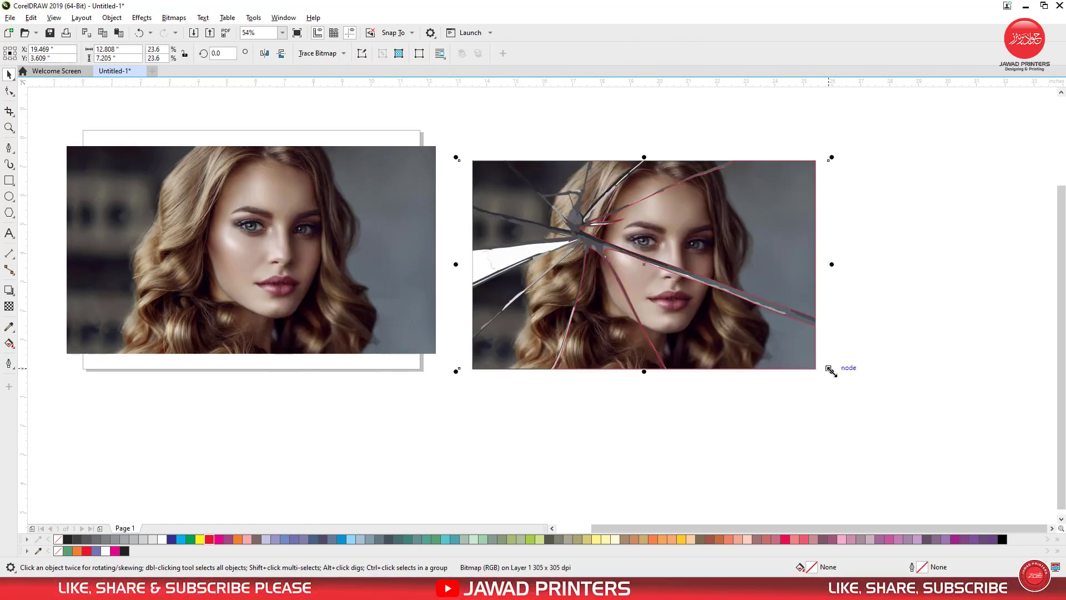
# Enlarge the portrait photo clipped in the rectangle to about 14.553 by 8.187 inches and shift it up and left behind the cracks.
pyautogui.moveTo(832, 371)
pyautogui.mouseDown()
pyautogui.moveTo(762, 345)
pyautogui.moveTo(779, 342)
pyautogui.moveTo(820, 365)
pyautogui.mouseUp()
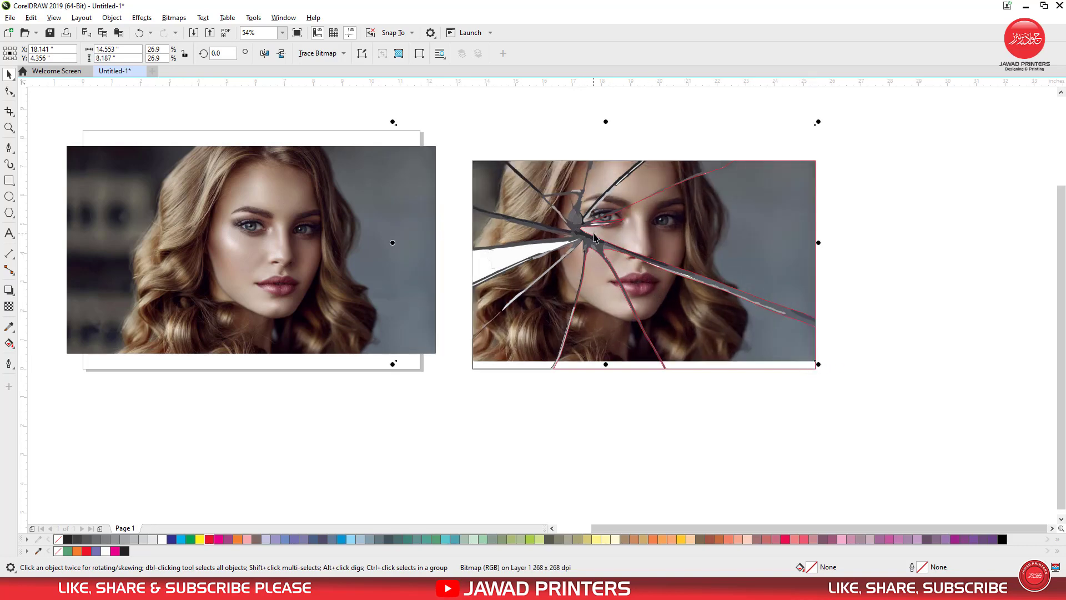
pyautogui.press('Left')
pyautogui.press('Left')
pyautogui.press('Left')
pyautogui.click(646, 215)
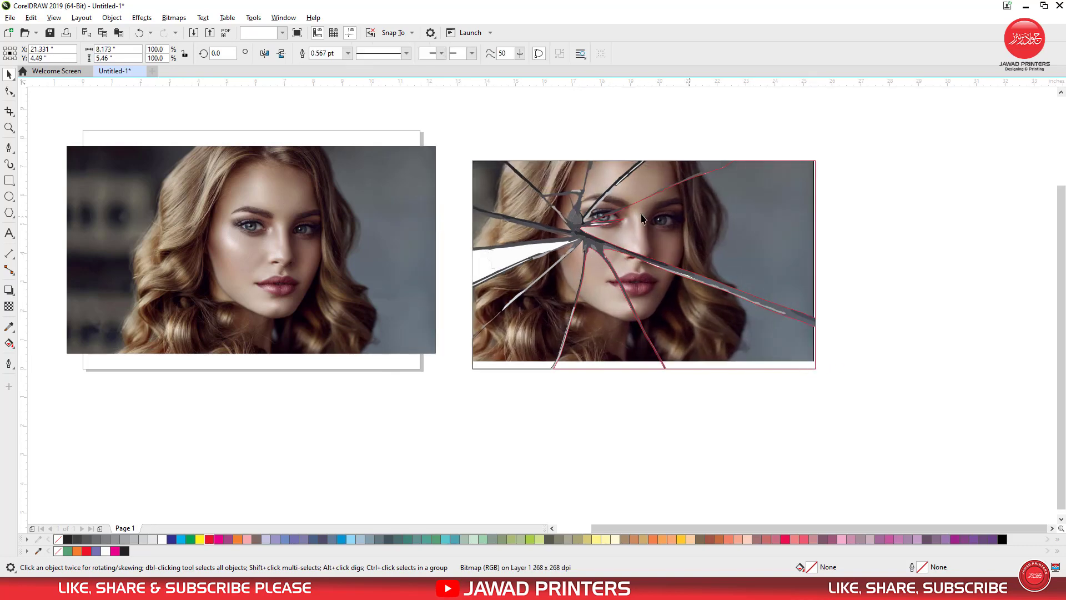
pyautogui.click(528, 198)
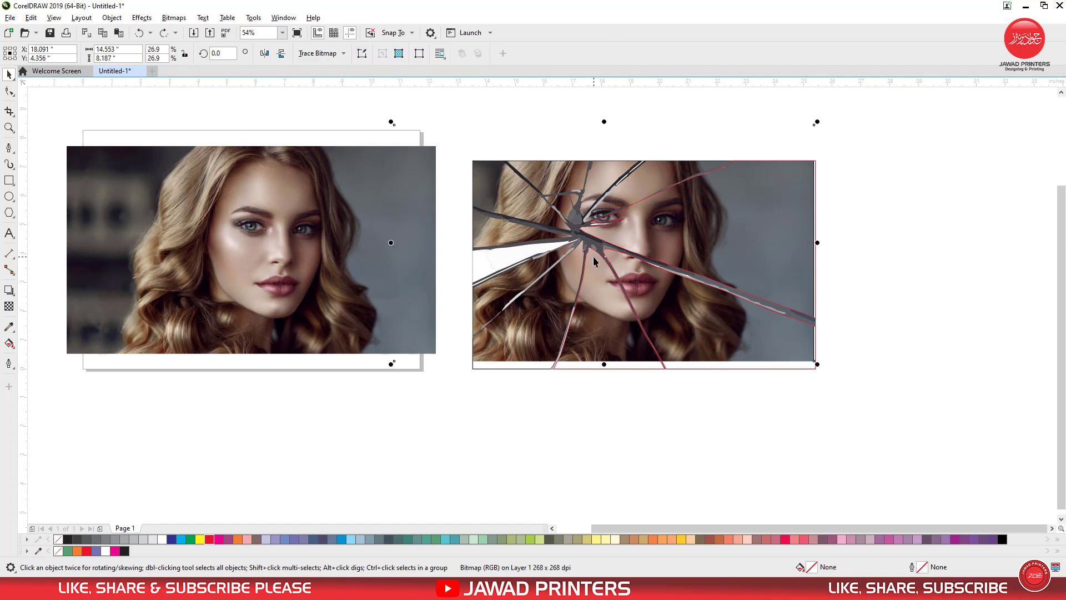
pyautogui.press('Left')
pyautogui.press('Left')
pyautogui.press('Left')
pyautogui.press('Left')
pyautogui.press('Left')
pyautogui.press('Left')
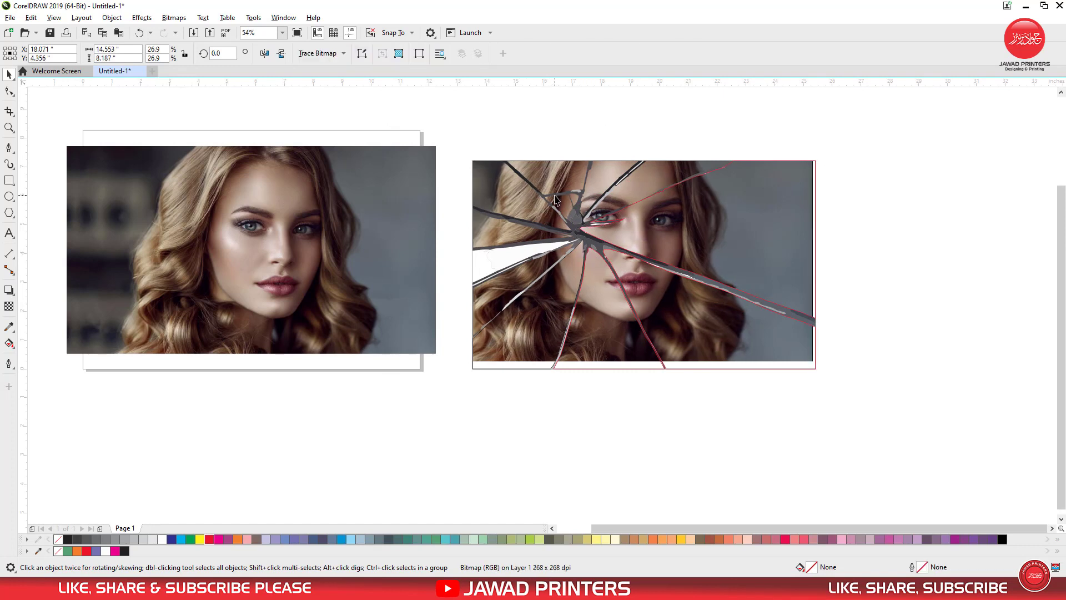
pyautogui.moveTo(604, 244); pyautogui.dragTo(560, 226)
# Delete the two white filler pieces between the cracks at the crack drawing's left edge.
pyautogui.click(499, 260)
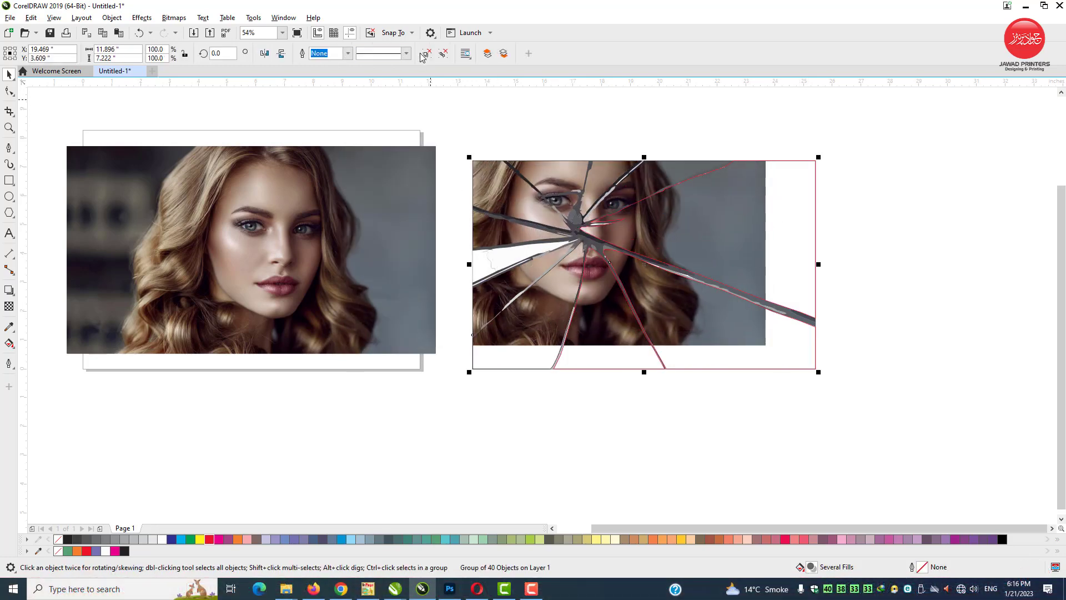
pyautogui.click(426, 53)
pyautogui.click(621, 128)
pyautogui.click(500, 261)
pyautogui.press('Delete')
pyautogui.click(482, 262)
pyautogui.press('Delete')
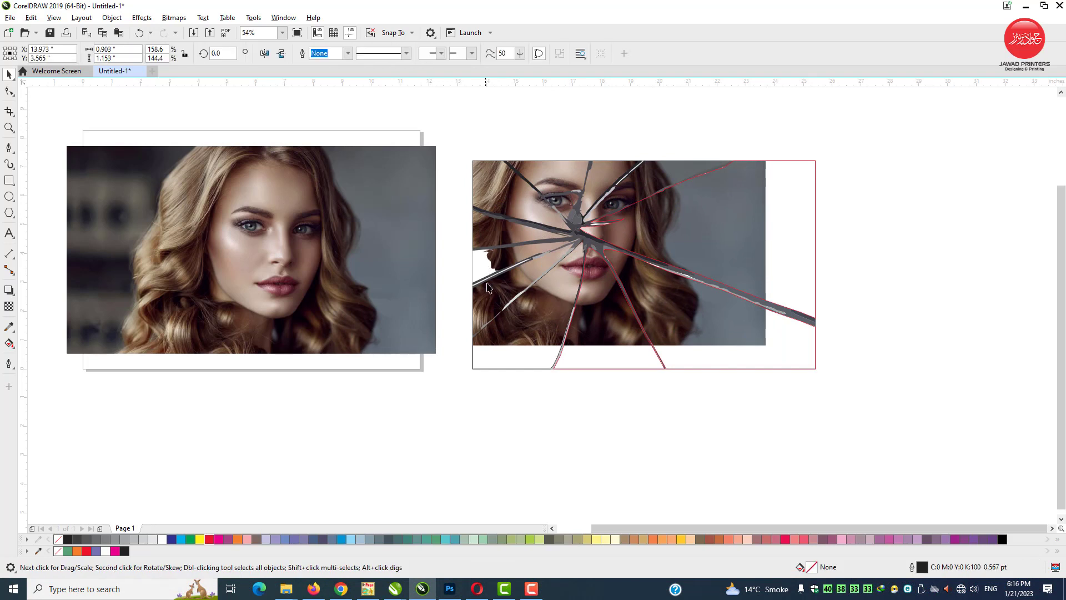
# Select all the Pen-drawn shard outlines over the cracked photo and group them.
pyautogui.click(511, 305)
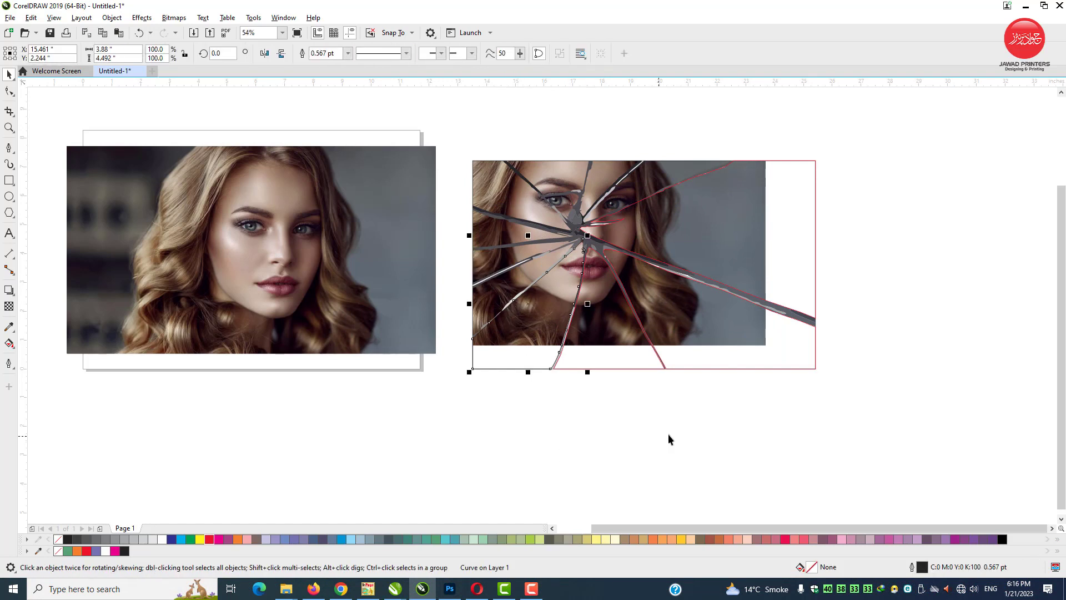
pyautogui.click(668, 434)
pyautogui.click(775, 318)
pyautogui.keyDown('shift'); pyautogui.click(608, 360); pyautogui.keyUp('shift')
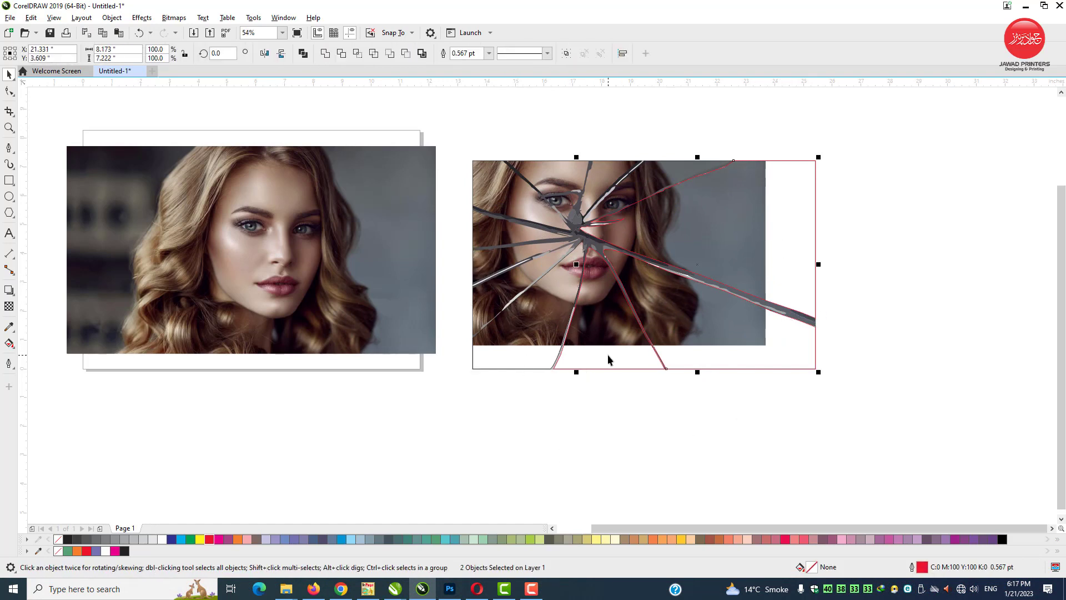
pyautogui.moveTo(447, 393); pyautogui.dragTo(868, 190)
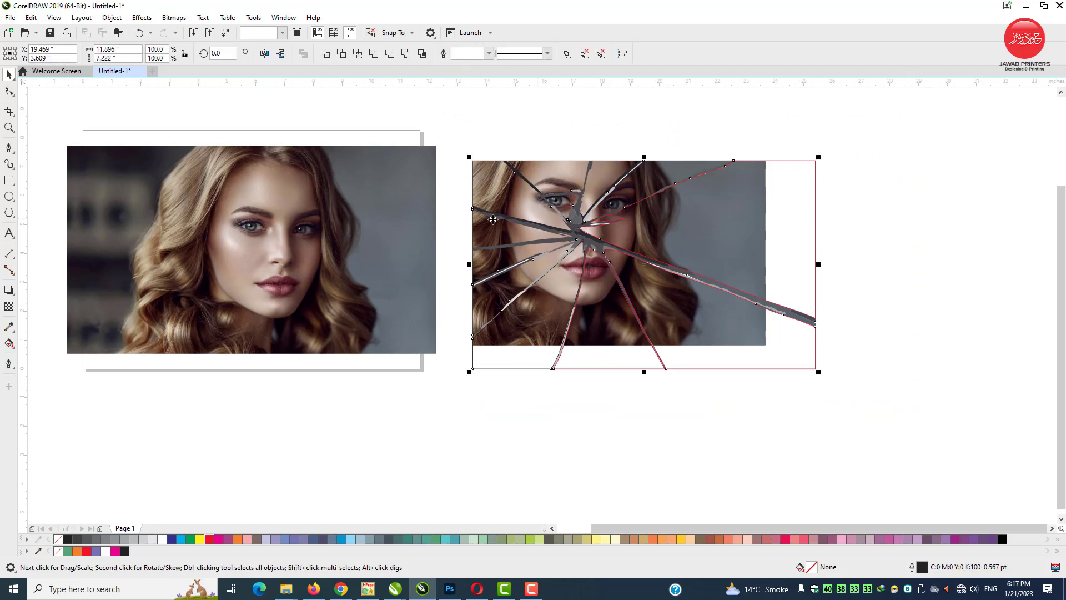
pyautogui.hotkey('ctrl', 'g')
pyautogui.click(891, 253)
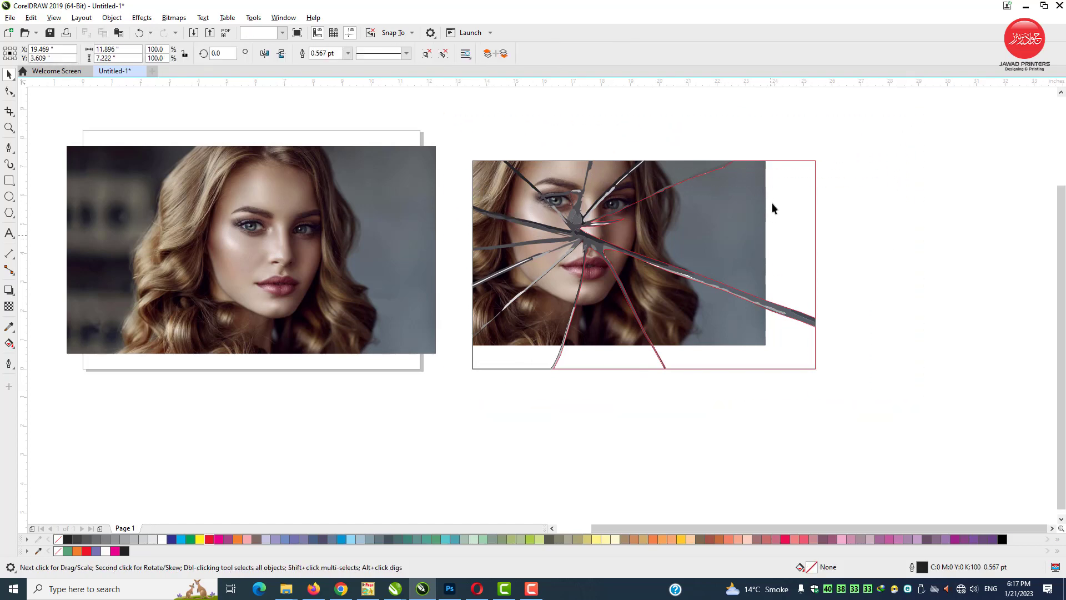
# PowerClip the loose portrait photo inside the grouped shard outlines.
pyautogui.moveTo(772, 202); pyautogui.dragTo(792, 293)
pyautogui.hotkey('ctrl', 'z')
pyautogui.click(322, 203)
pyautogui.rightClick(322, 203)
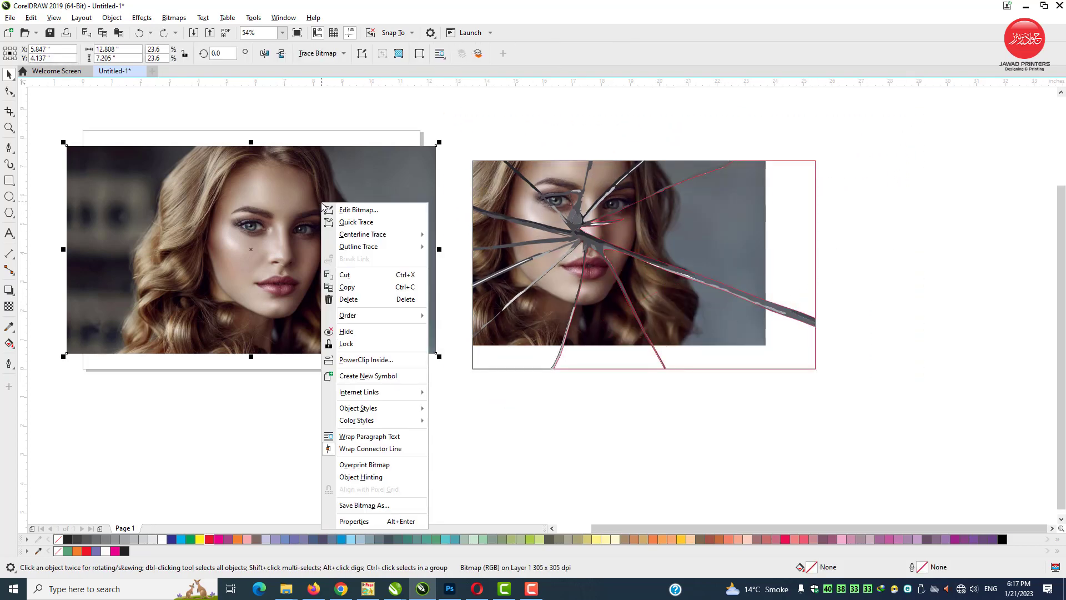
pyautogui.click(364, 360)
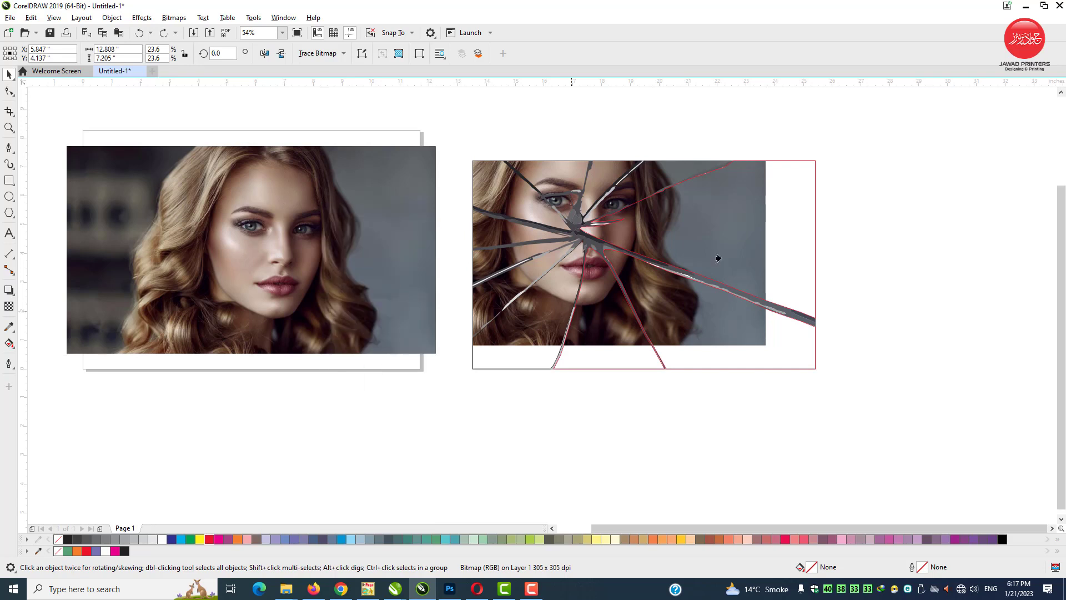
pyautogui.click(717, 192)
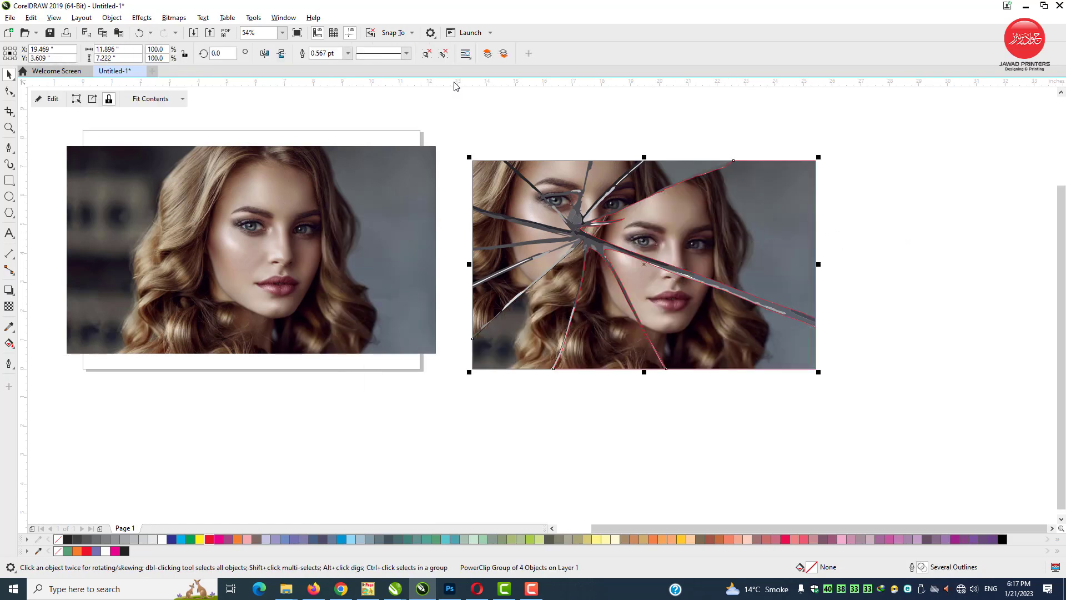
# Ungroup the photo-filled shards and remove their outline colour.
pyautogui.click(428, 53)
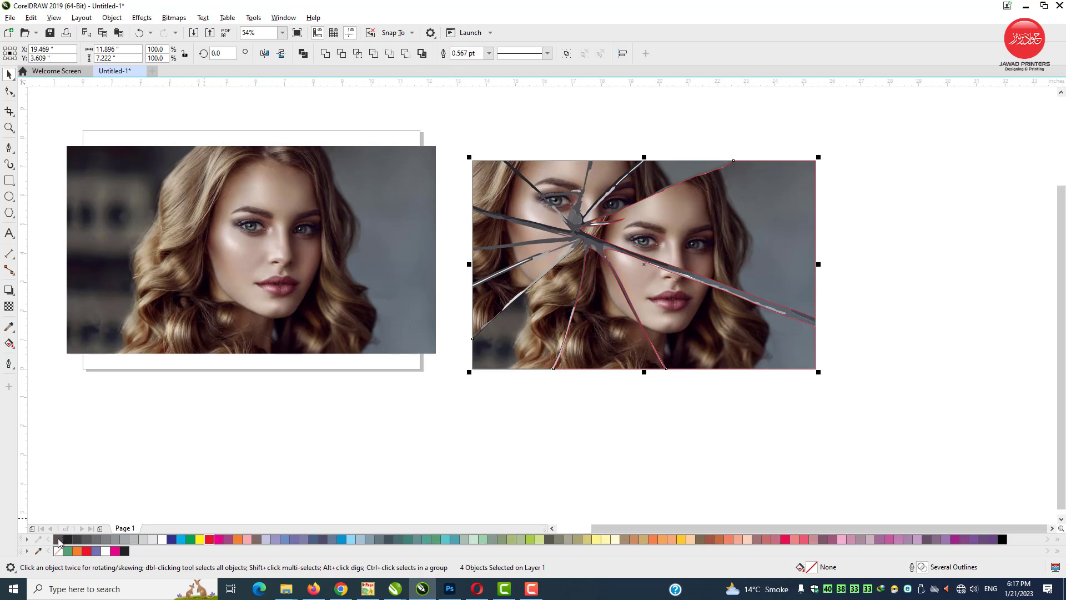
pyautogui.rightClick(59, 542)
pyautogui.click(583, 408)
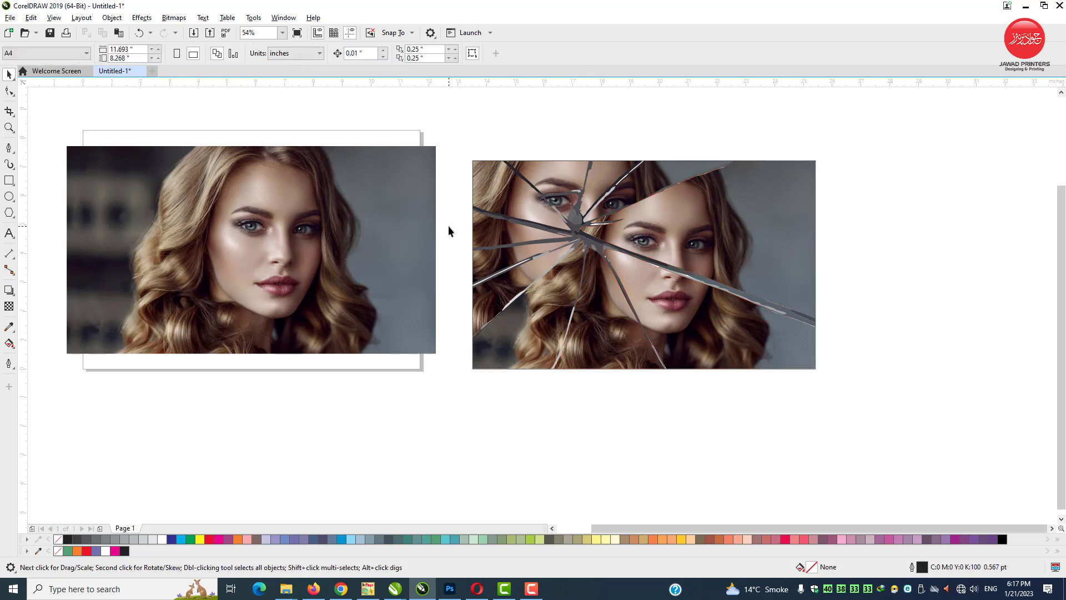
# Enlarge the photo inside the upper-right shard to about 15.642 by 8.799 inches and shift it up and to the right.
pyautogui.click(484, 252)
pyautogui.click(774, 254)
pyautogui.press('F2')
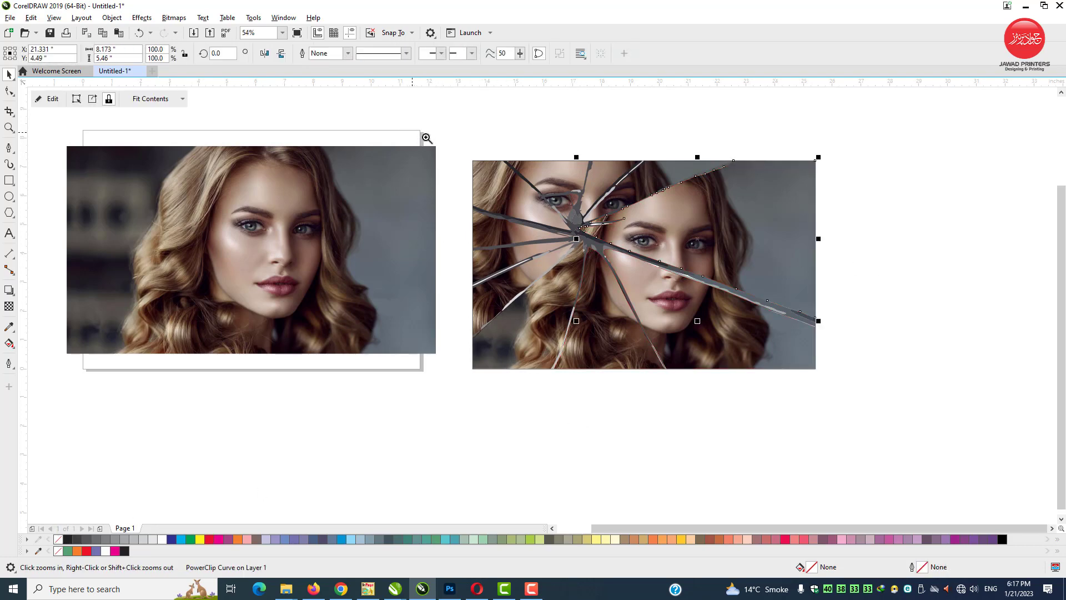
pyautogui.click(889, 280)
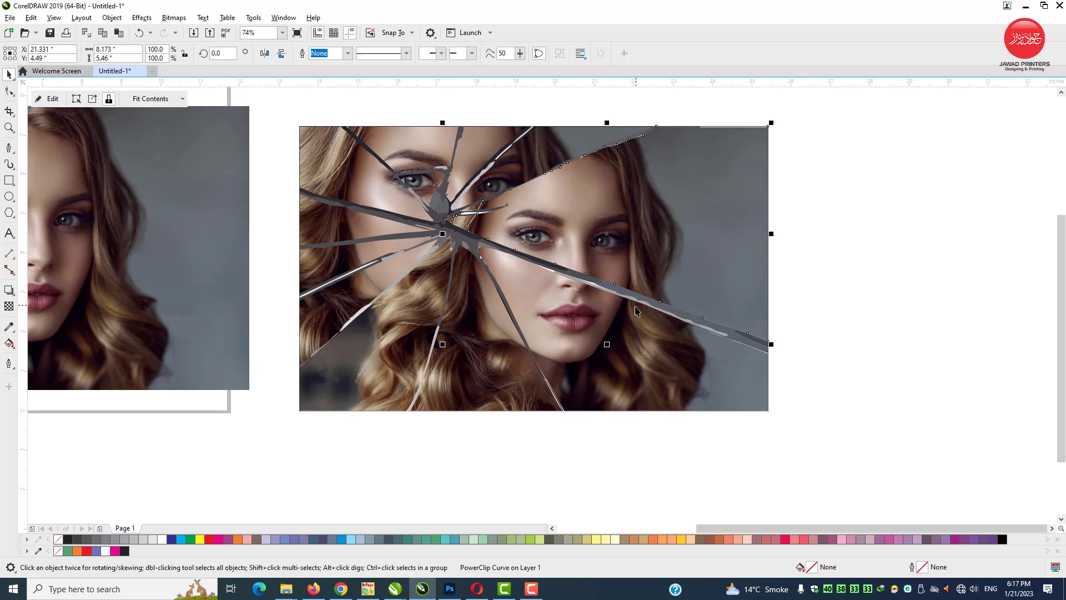
pyautogui.keyDown('ctrl'); pyautogui.click(621, 239); pyautogui.keyUp('ctrl')
pyautogui.moveTo(790, 414); pyautogui.dragTo(831, 436)
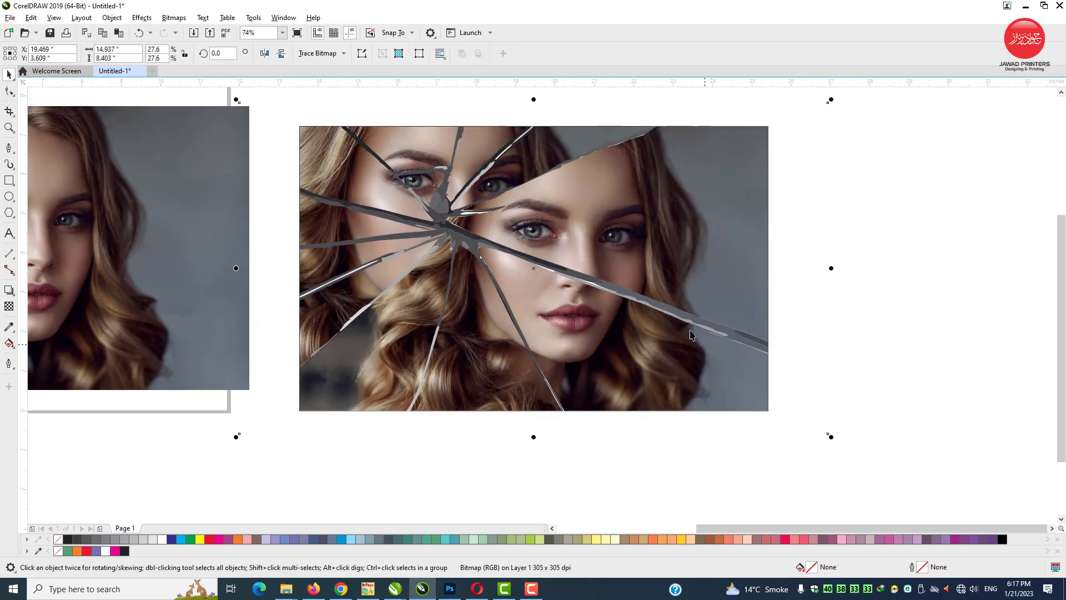
pyautogui.moveTo(651, 259); pyautogui.dragTo(668, 252)
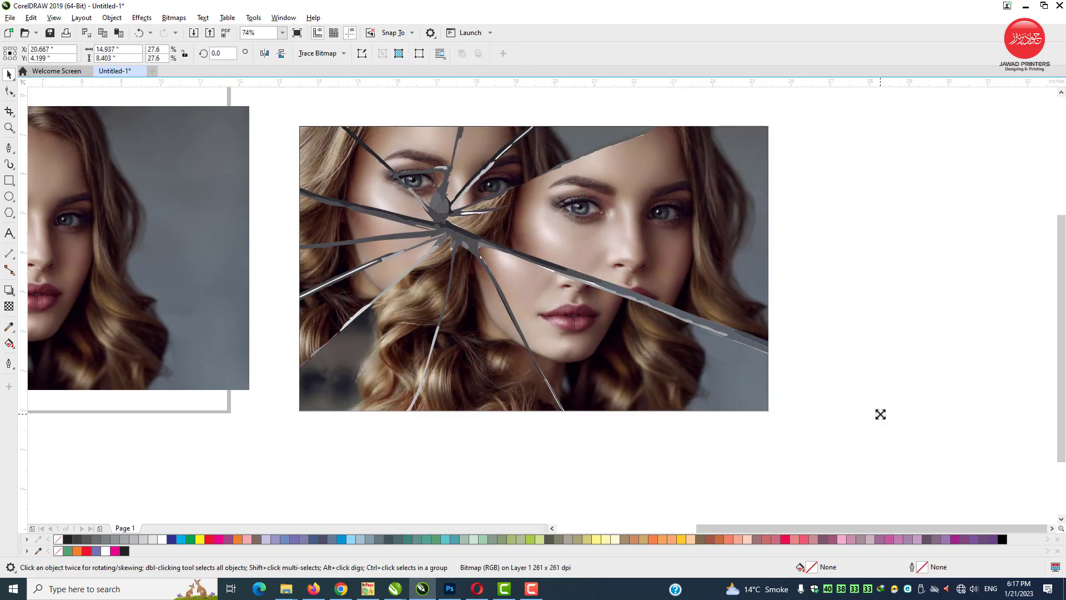
pyautogui.moveTo(881, 414); pyautogui.dragTo(894, 422)
# Enlarge and reposition the photo inside the lower-right shard, and shift the bottom-middle shard's photo down and to the left.
pyautogui.click(607, 352)
pyautogui.keyDown('ctrl'); pyautogui.click(605, 349); pyautogui.keyUp('ctrl')
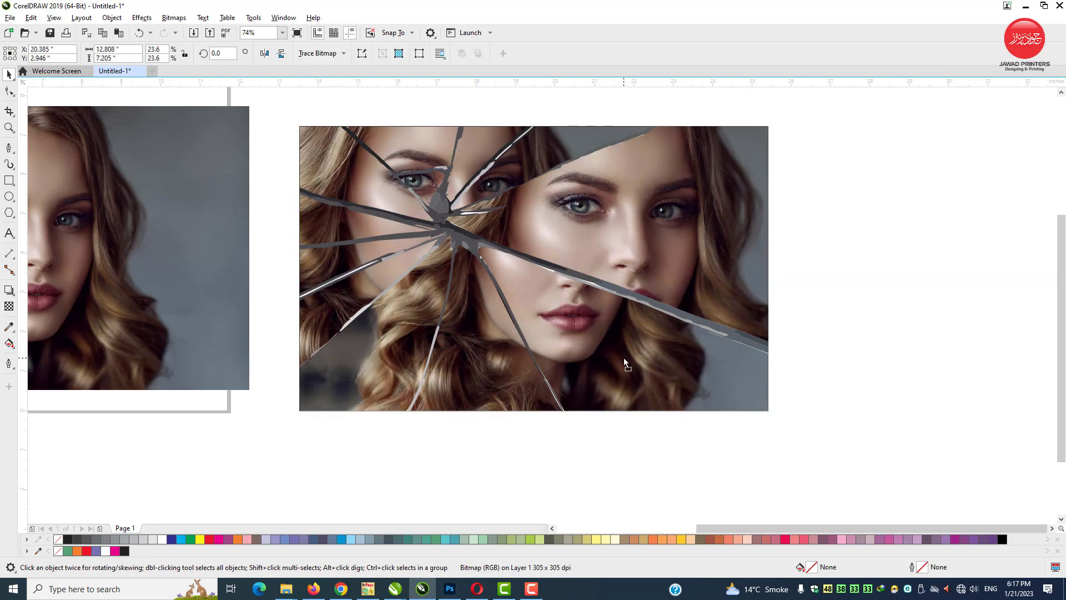
pyautogui.moveTo(624, 361)
pyautogui.mouseDown()
pyautogui.moveTo(669, 396)
pyautogui.moveTo(670, 375)
pyautogui.moveTo(624, 361)
pyautogui.mouseUp()
pyautogui.moveTo(887, 453); pyautogui.dragTo(913, 463)
pyautogui.keyDown('ctrl'); pyautogui.click(488, 355); pyautogui.keyUp('ctrl')
pyautogui.moveTo(489, 336); pyautogui.dragTo(338, 402)
# Move the bottom-left shard's photo down and left and enlarge it to about 13.355 by 7.513 inches.
pyautogui.click(407, 372)
pyautogui.keyDown('alt'); pyautogui.click(407, 372); pyautogui.keyUp('alt')
pyautogui.moveTo(376, 369); pyautogui.dragTo(295, 348)
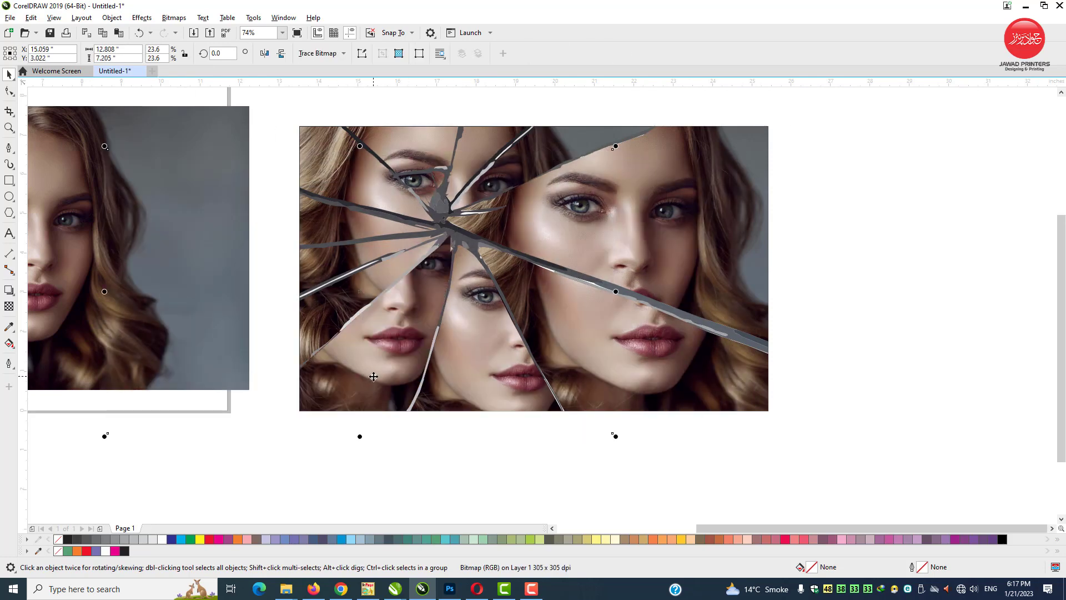
pyautogui.moveTo(374, 377)
pyautogui.mouseDown()
pyautogui.moveTo(344, 406)
pyautogui.moveTo(378, 393)
pyautogui.mouseUp()
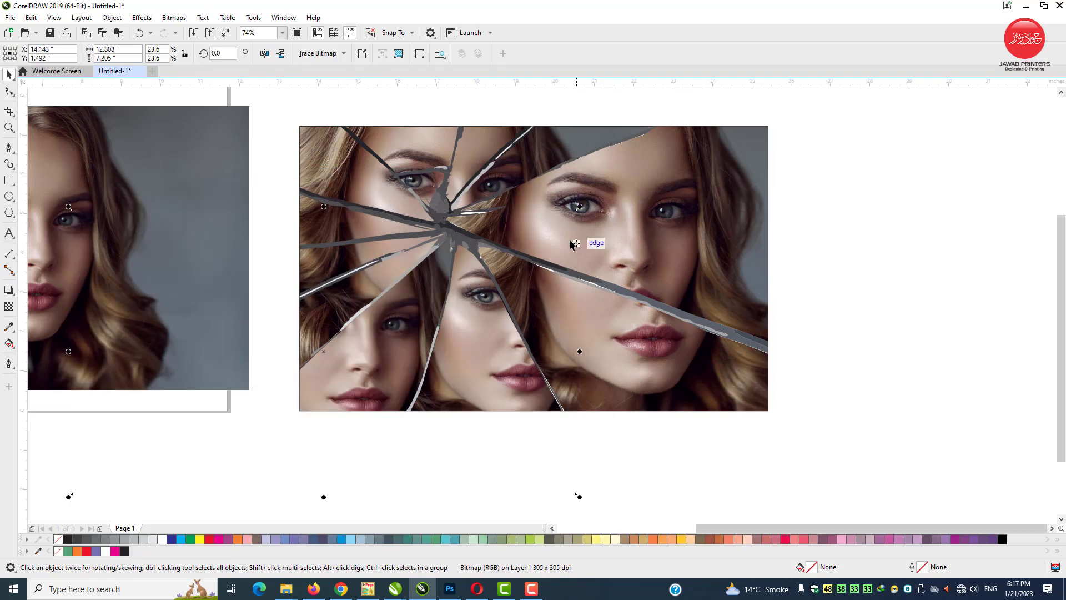
pyautogui.moveTo(398, 353); pyautogui.dragTo(405, 352)
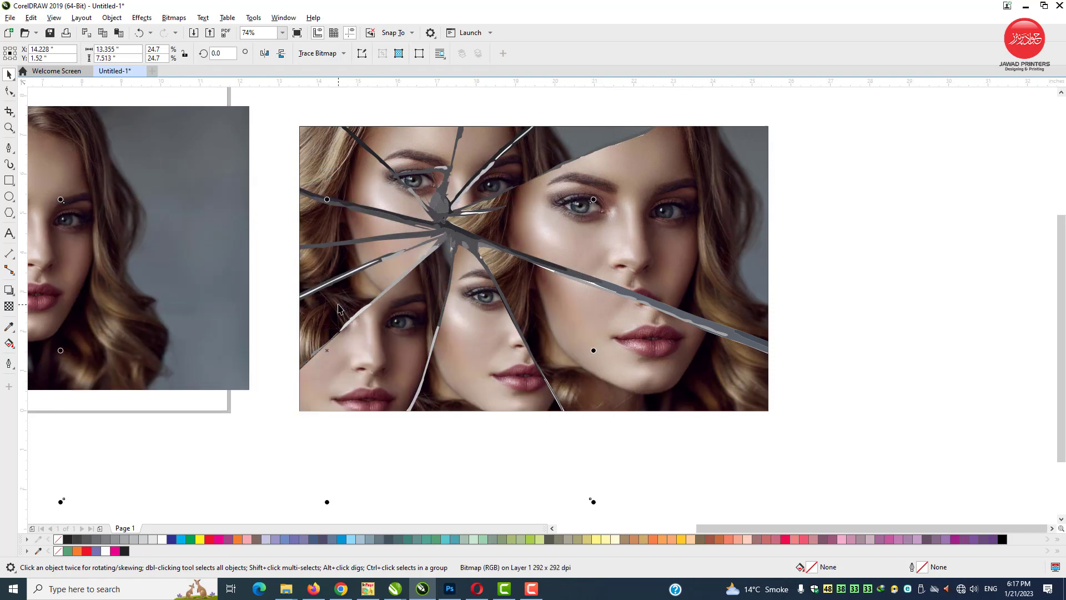
# Reposition the photo clipped in the background rectangle and narrow it to about 14.172 inches wide.
pyautogui.click(338, 301)
pyautogui.moveTo(338, 300); pyautogui.dragTo(338, 307)
pyautogui.moveTo(331, 300); pyautogui.dragTo(331, 301)
pyautogui.moveTo(703, 214); pyautogui.dragTo(688, 213)
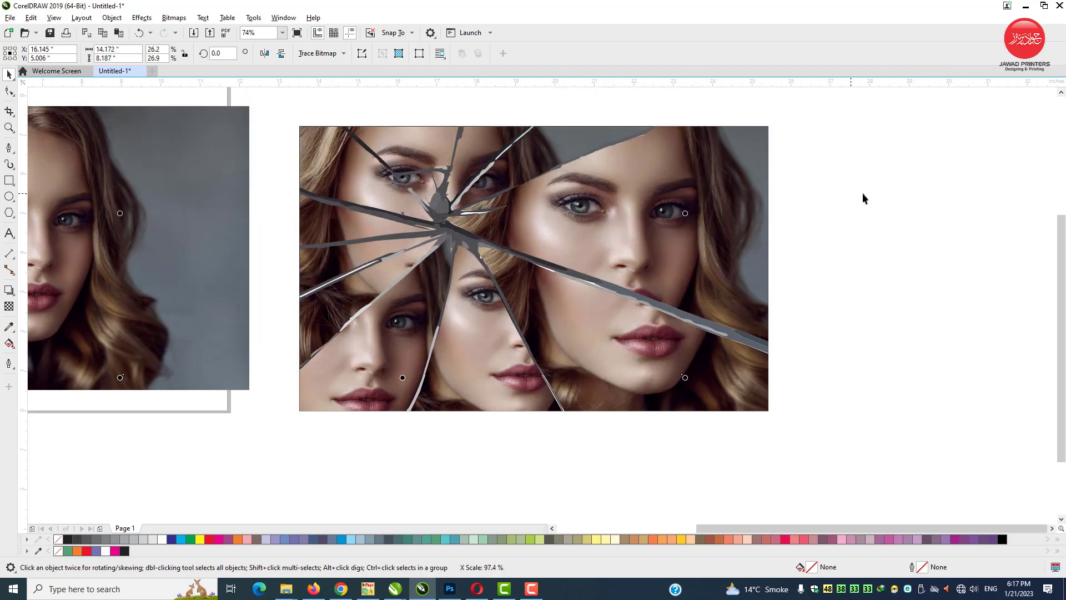
pyautogui.click(864, 195)
# Fill the grouped crack drawing with white.
pyautogui.click(460, 241)
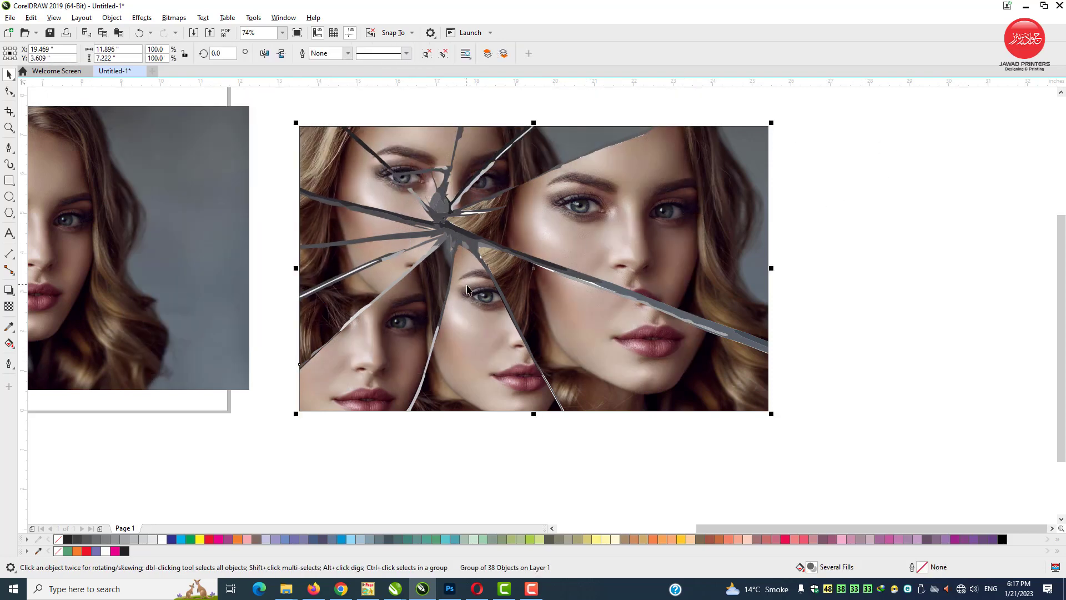
pyautogui.click(162, 540)
pyautogui.click(448, 333)
# Delete the original unbroken portrait photo lying over the page, keeping the broken-glass artwork.
pyautogui.scroll(-2, 448, 333)
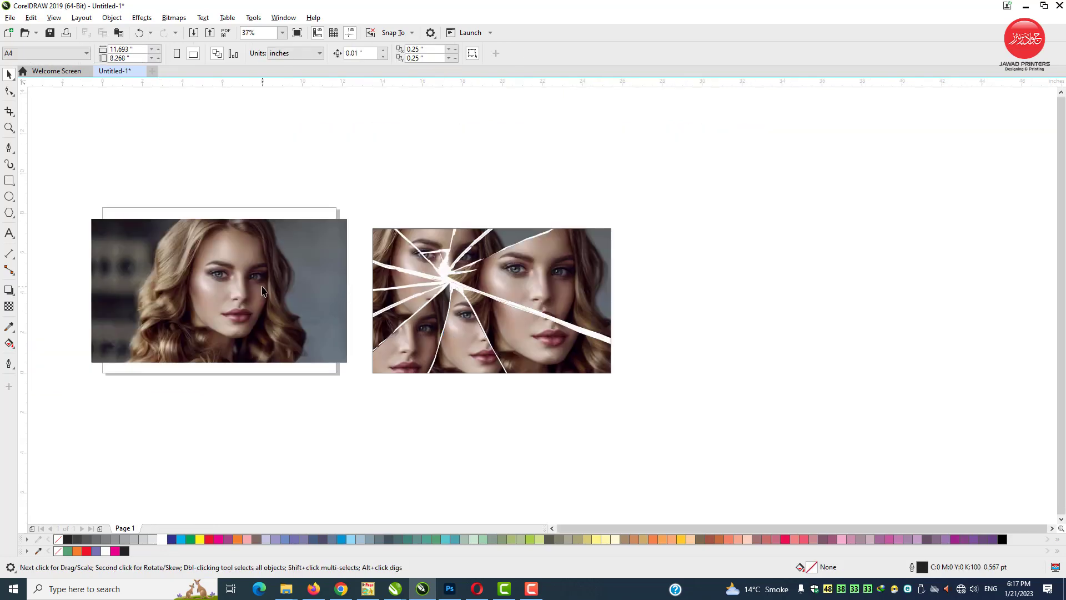
pyautogui.click(331, 219)
pyautogui.moveTo(355, 201); pyautogui.dragTo(699, 431)
pyautogui.click(293, 295)
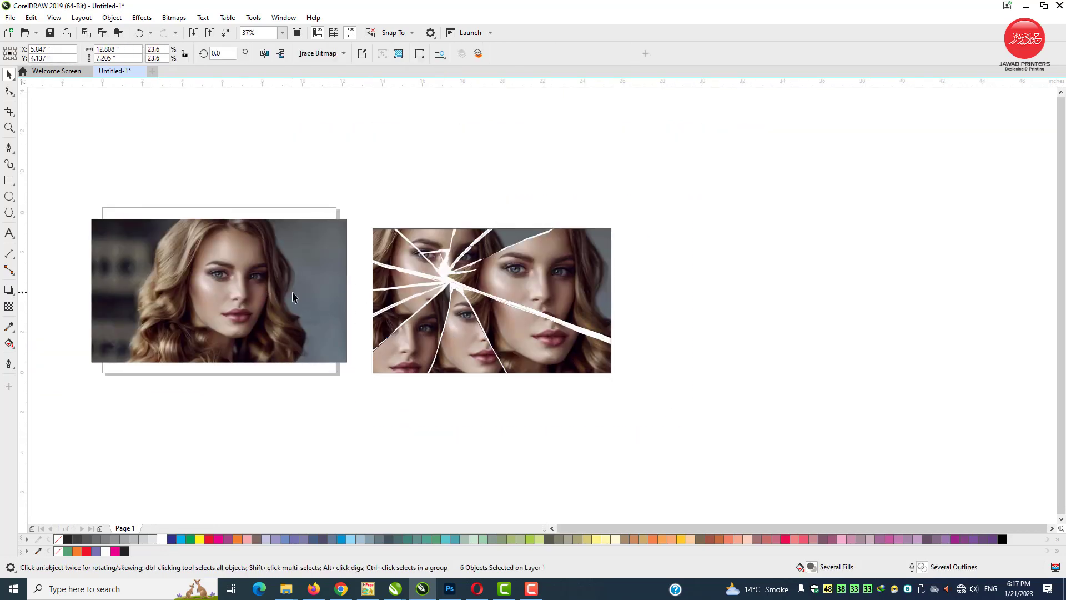
pyautogui.moveTo(359, 203); pyautogui.dragTo(30, 390)
pyautogui.press('Delete')
# Move the complete broken-glass artwork onto the page, aligned with the page's left edge.
pyautogui.moveTo(302, 189); pyautogui.dragTo(730, 452)
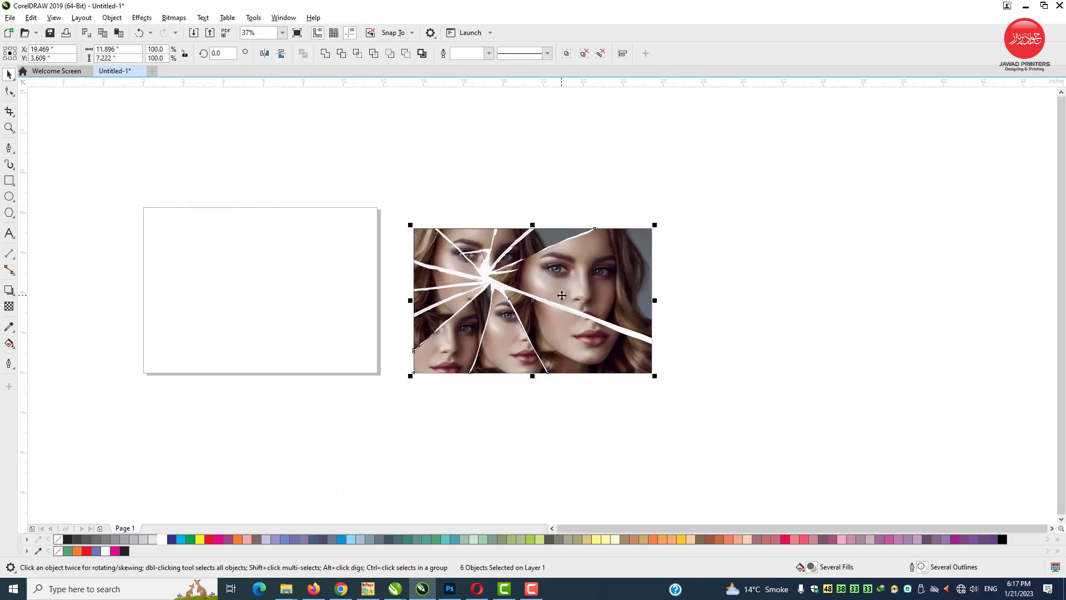
pyautogui.moveTo(562, 295); pyautogui.dragTo(291, 290)
pyautogui.click(12, 130)
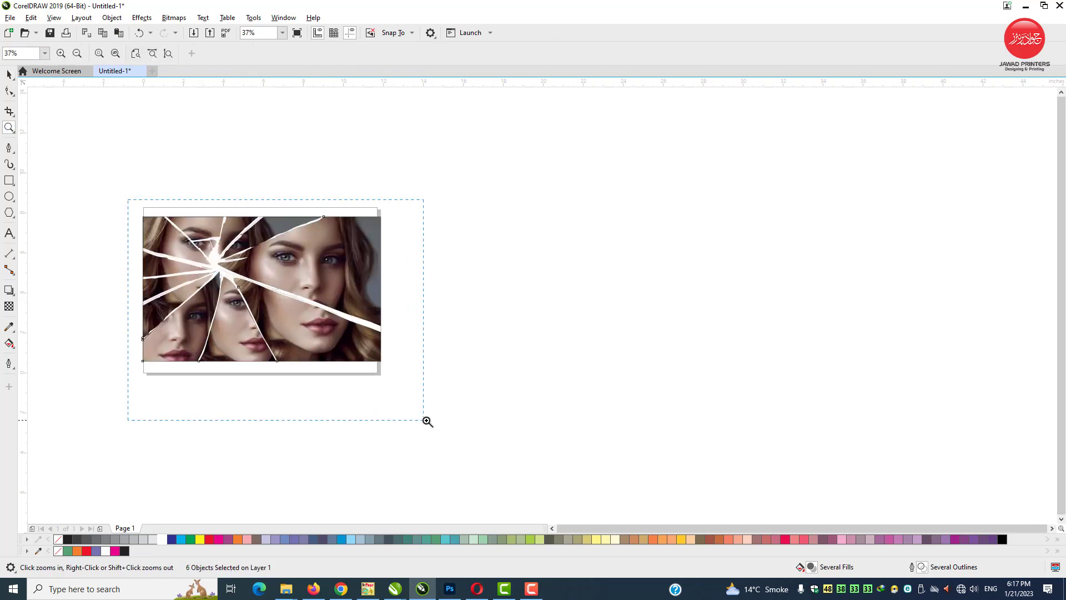
pyautogui.moveTo(427, 421); pyautogui.dragTo(425, 421)
pyautogui.click(10, 75)
# Duplicate the four PowerClip photo shards and place the copy beside the finished artwork.
pyautogui.click(527, 242)
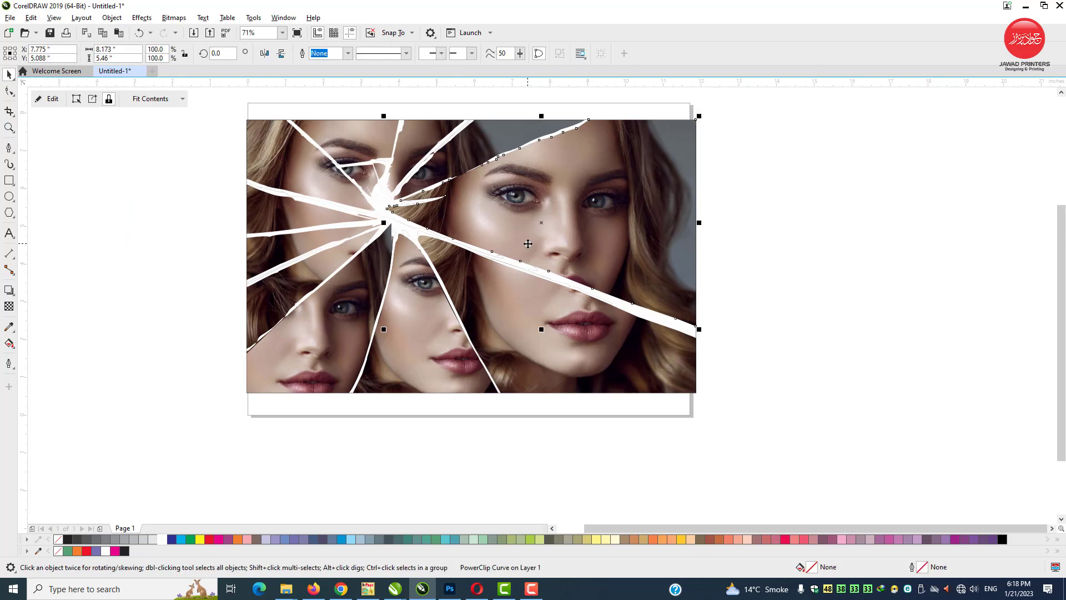
pyautogui.moveTo(299, 339); pyautogui.dragTo(780, 340)
pyautogui.scroll(-2, 811, 408)
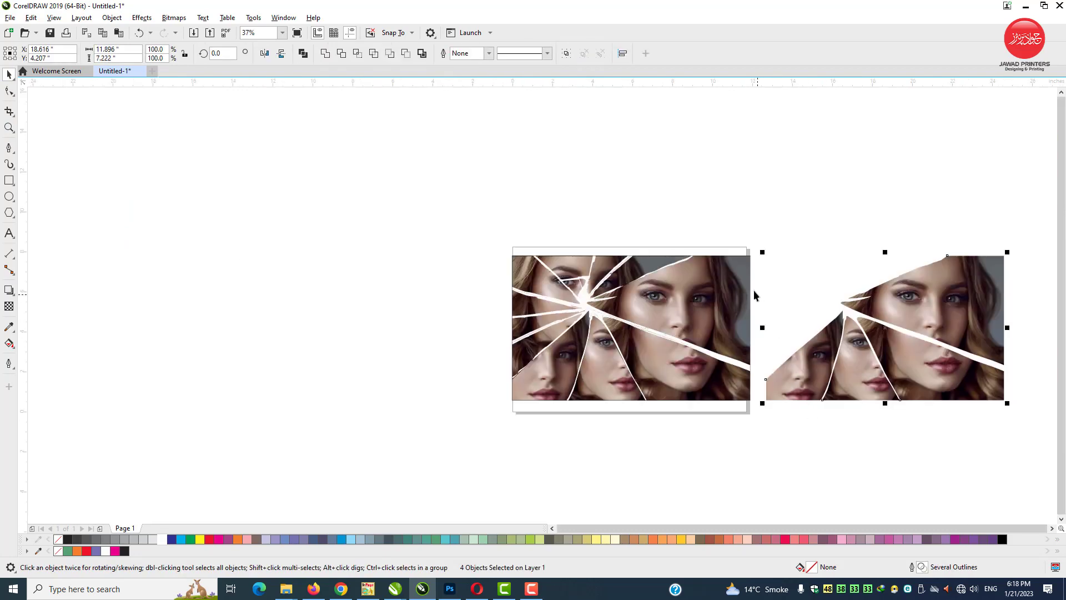
pyautogui.press('F2')
pyautogui.moveTo(566, 195); pyautogui.dragTo(1035, 532)
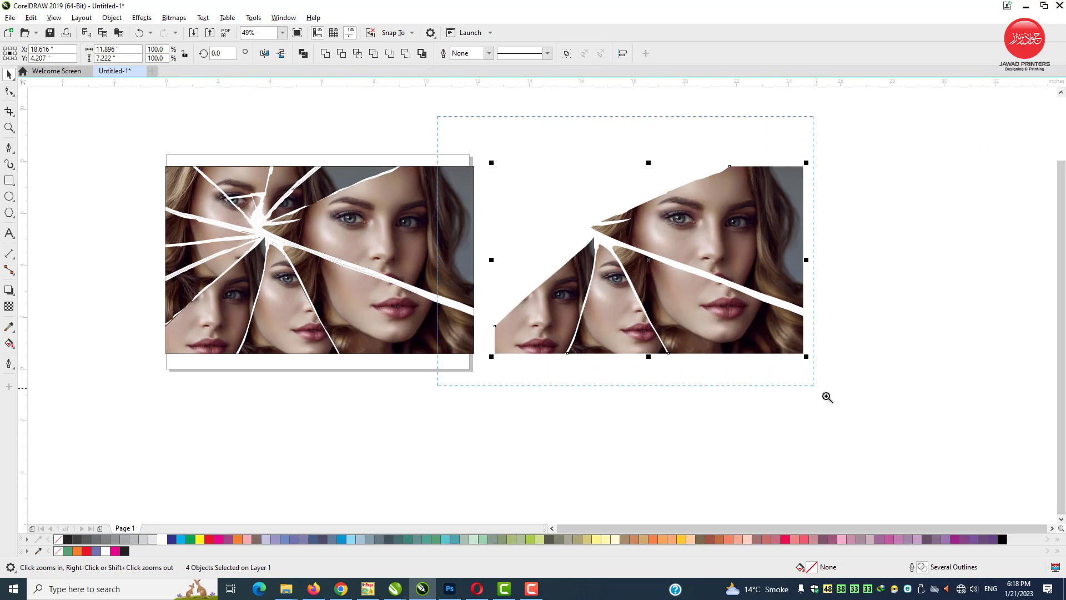
# Delete the photo inside the largest upper shard of the duplicated set, keeping its empty PowerClip frame.
pyautogui.click(621, 195)
pyautogui.rightClick(621, 193)
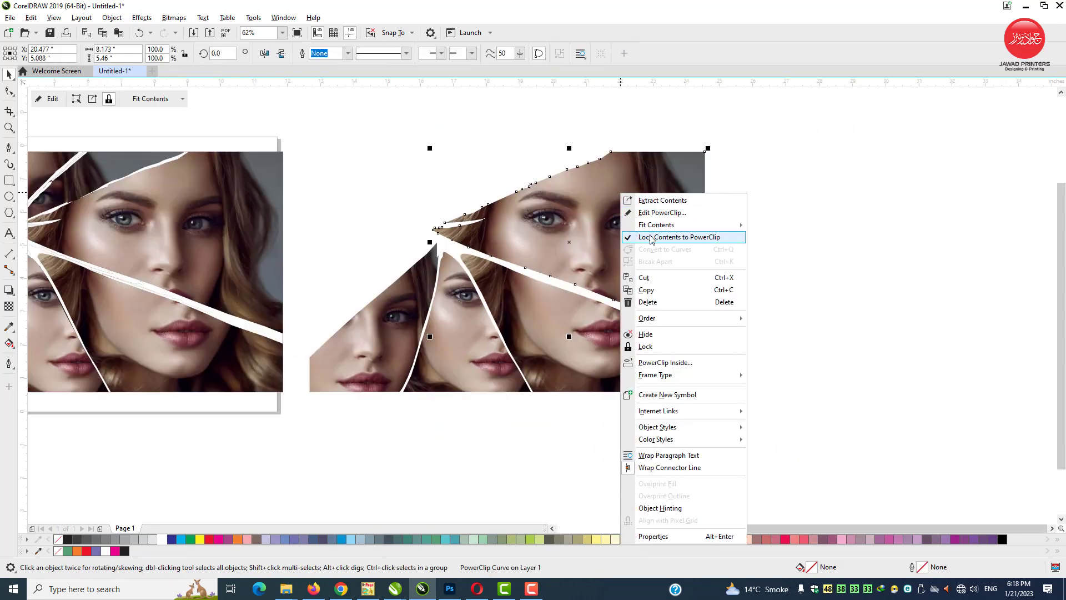
pyautogui.click(570, 221)
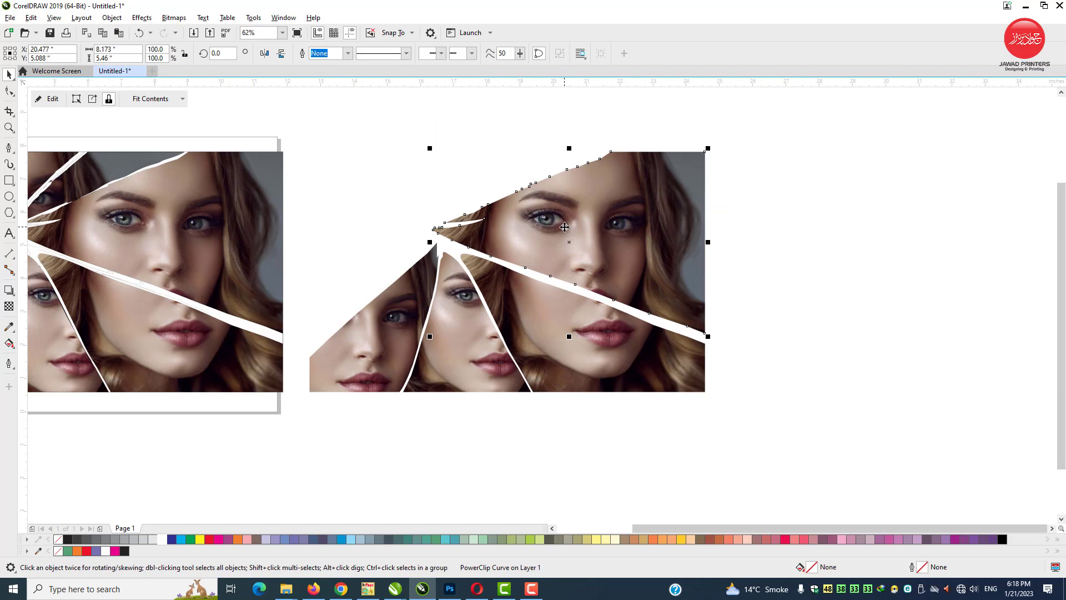
pyautogui.keyDown('alt'); pyautogui.click(565, 227); pyautogui.keyUp('alt')
pyautogui.keyDown('alt'); pyautogui.click(565, 227); pyautogui.keyUp('alt')
pyautogui.keyDown('alt'); pyautogui.click(565, 227); pyautogui.keyUp('alt')
pyautogui.moveTo(565, 230); pyautogui.dragTo(576, 301)
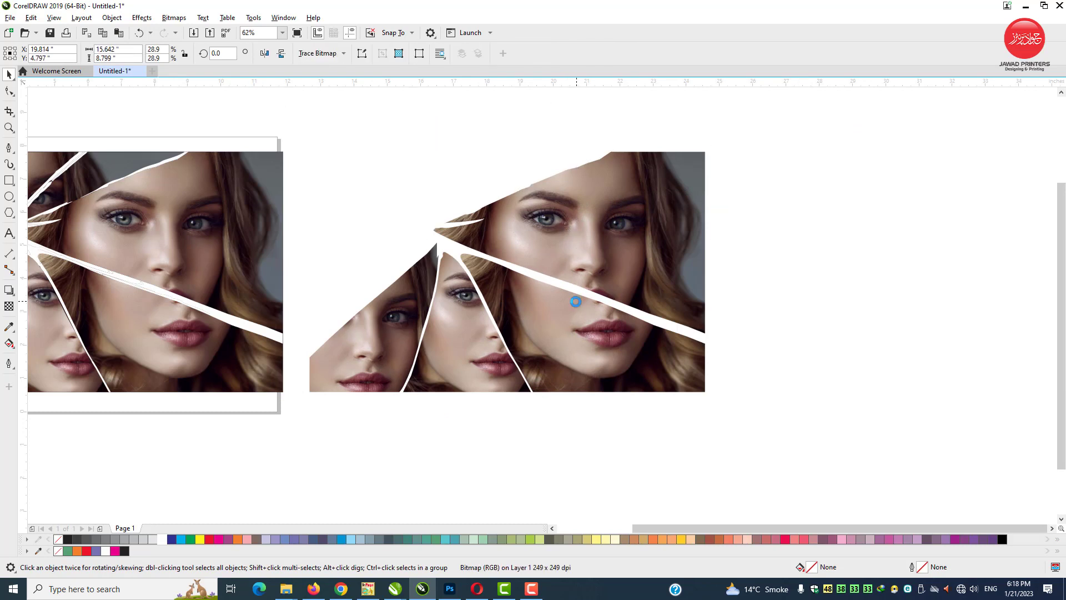
pyautogui.press('Delete')
# Delete the photos inside the other three duplicated shards, leaving only their empty PowerClip frames.
pyautogui.click(566, 324)
pyautogui.keyDown('alt'); pyautogui.click(565, 324); pyautogui.keyUp('alt')
pyautogui.press('Delete')
pyautogui.click(484, 345)
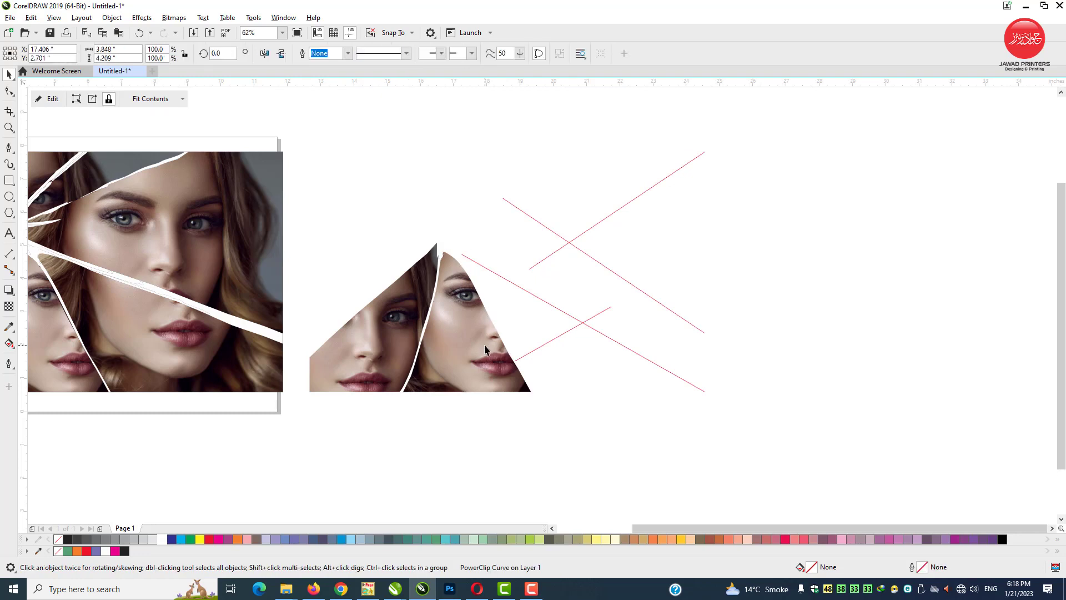
pyautogui.keyDown('alt'); pyautogui.click(484, 345); pyautogui.keyUp('alt')
pyautogui.press('Delete')
pyautogui.click(392, 340)
pyautogui.keyDown('alt'); pyautogui.click(392, 340); pyautogui.keyUp('alt')
pyautogui.press('Delete')
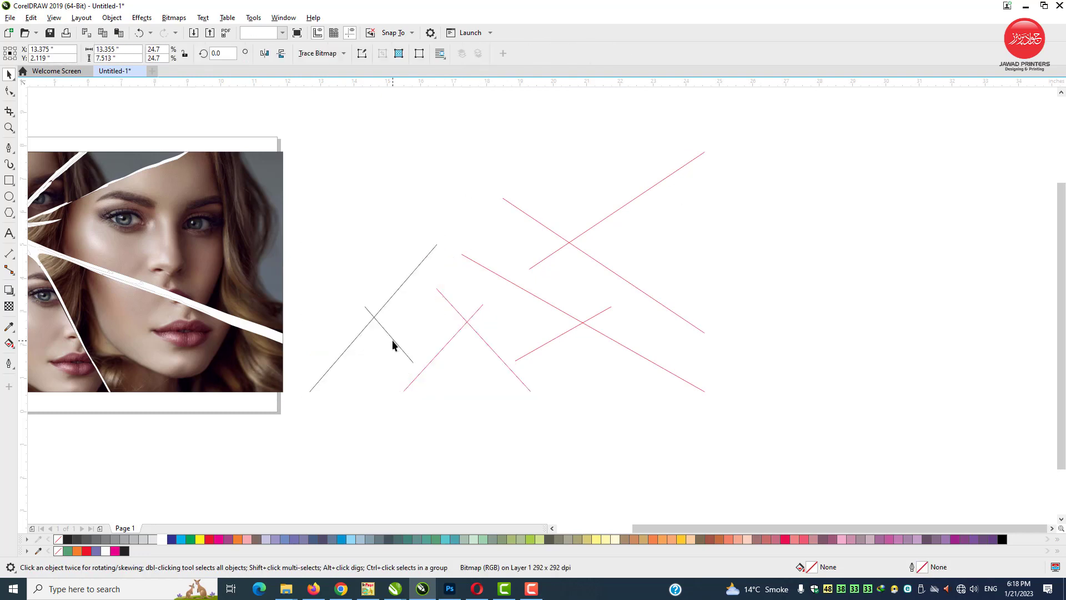
# Give all four empty shard frames a black outline.
pyautogui.moveTo(290, 138); pyautogui.dragTo(290, 140)
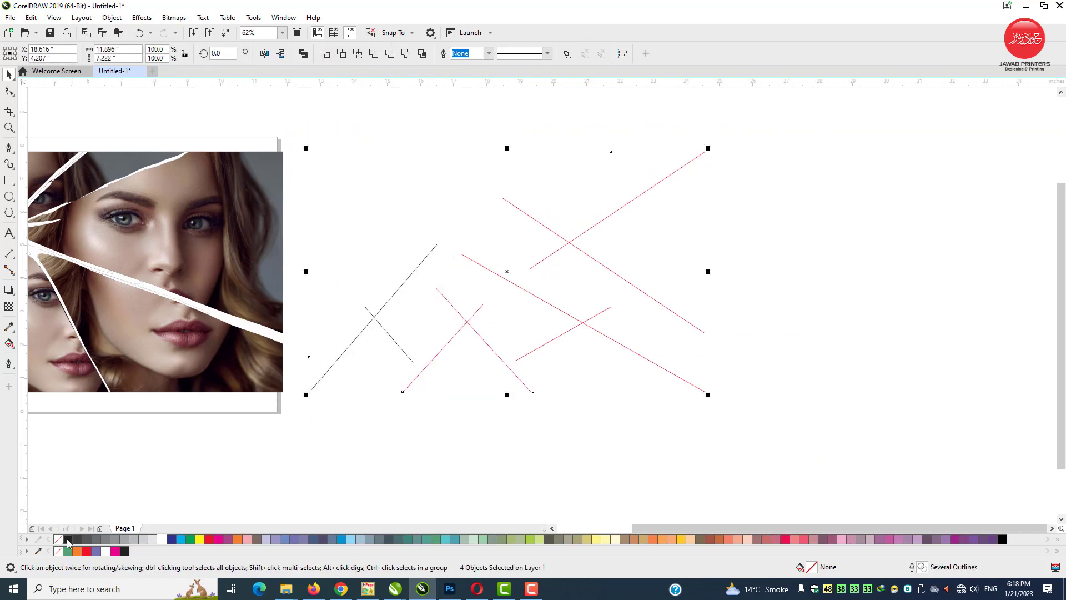
pyautogui.rightClick(67, 539)
pyautogui.rightClick(572, 201)
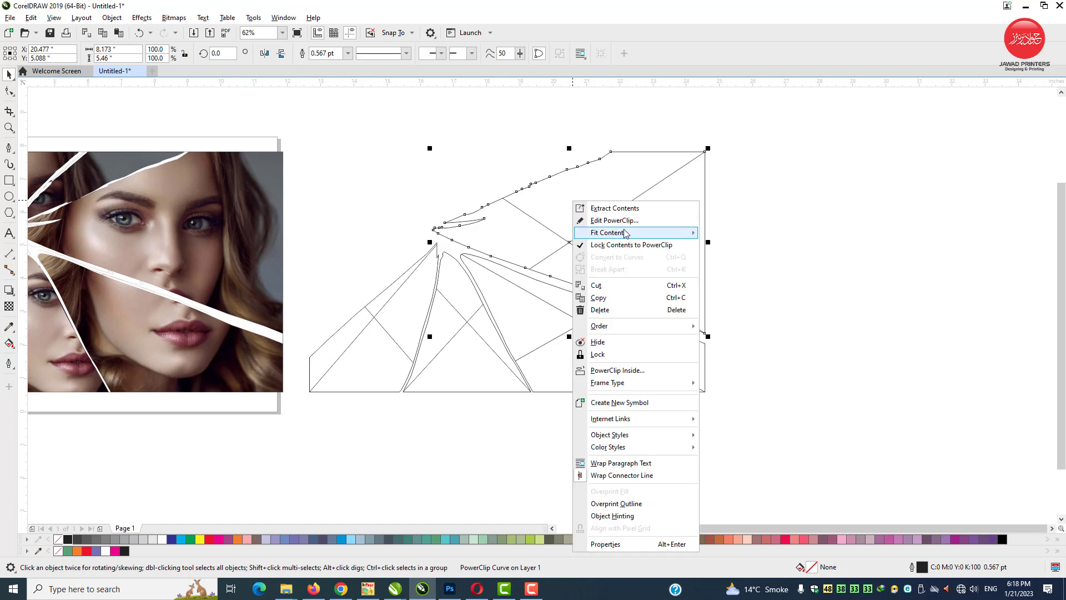
pyautogui.click(585, 318)
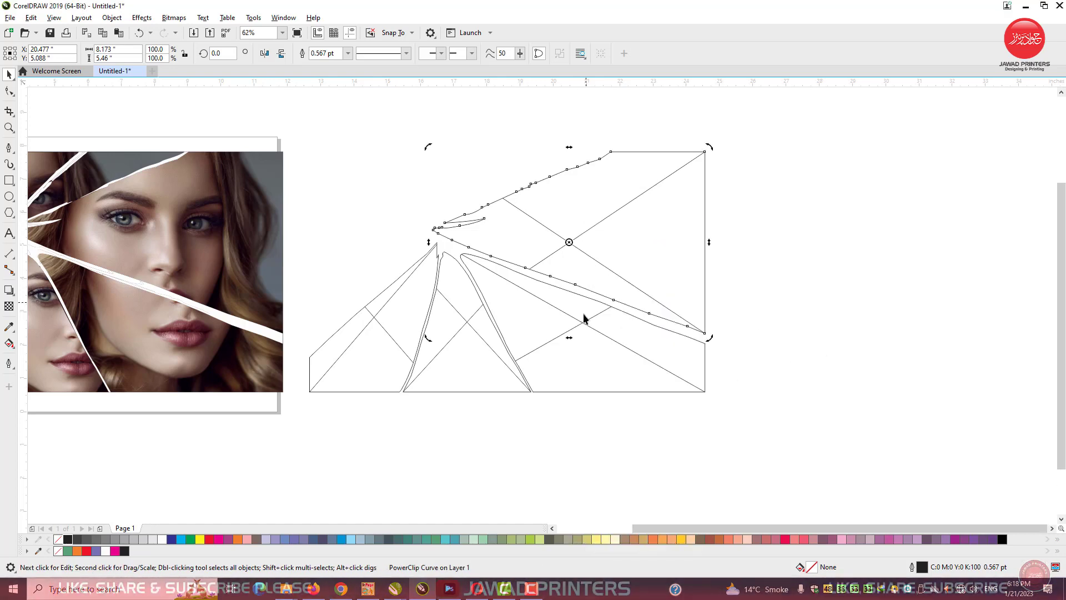
# Add a drop shadow with no offset to all four outlined shard frames together.
pyautogui.keyDown('shift'); pyautogui.click(560, 353); pyautogui.keyUp('shift')
pyautogui.keyDown('shift'); pyautogui.click(436, 387); pyautogui.keyUp('shift')
pyautogui.keyDown('shift'); pyautogui.click(391, 384); pyautogui.keyUp('shift')
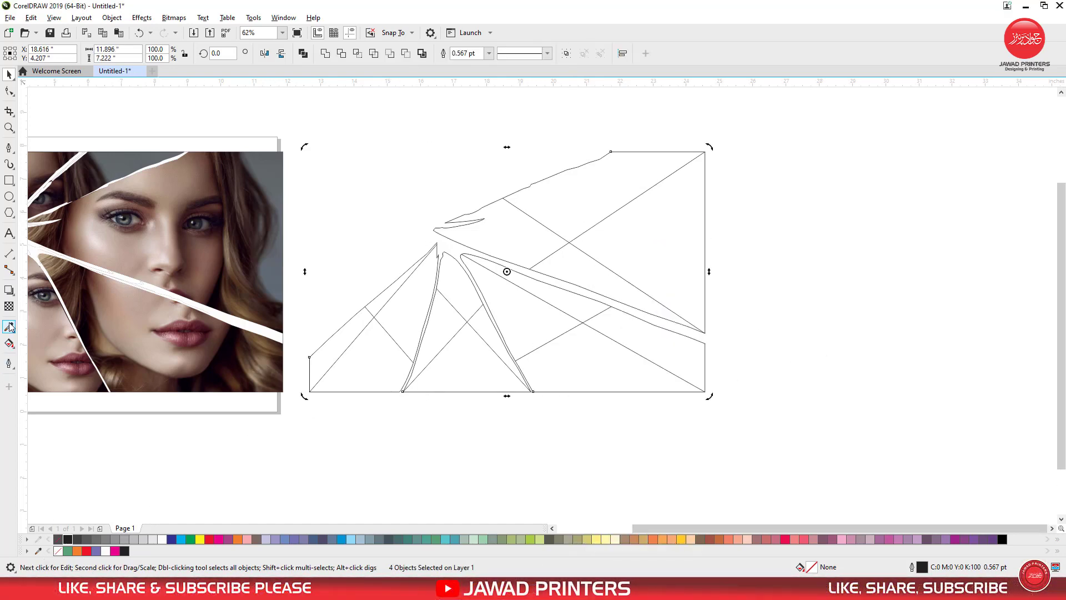
pyautogui.click(9, 290)
pyautogui.moveTo(561, 295); pyautogui.dragTo(628, 372)
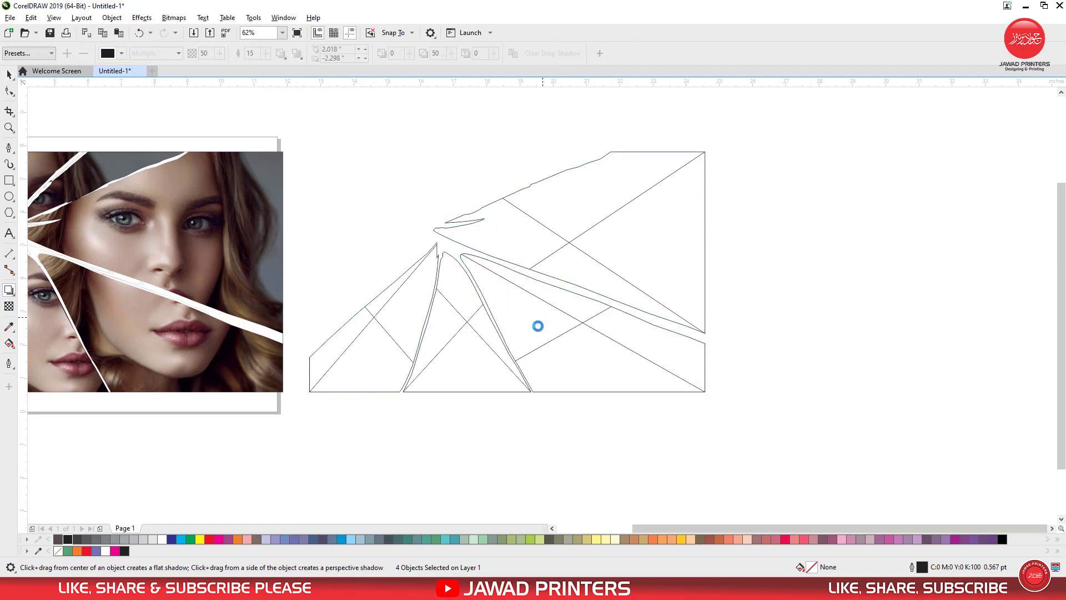
# Set the shard frames' drop shadow direction to Outside and its edge to Squared.
pyautogui.click(280, 54)
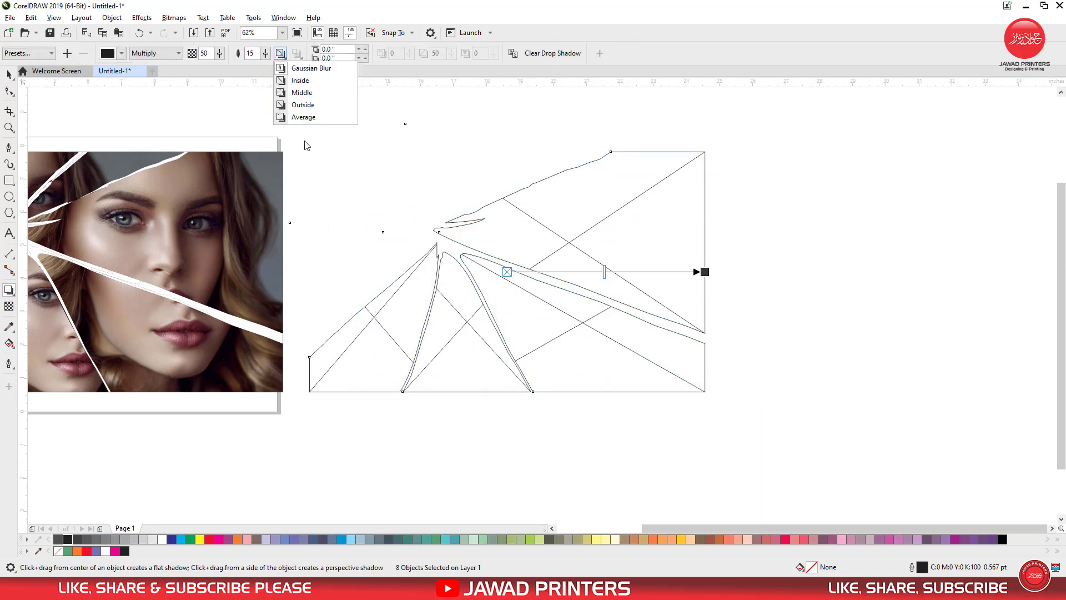
pyautogui.click(304, 105)
pyautogui.click(299, 54)
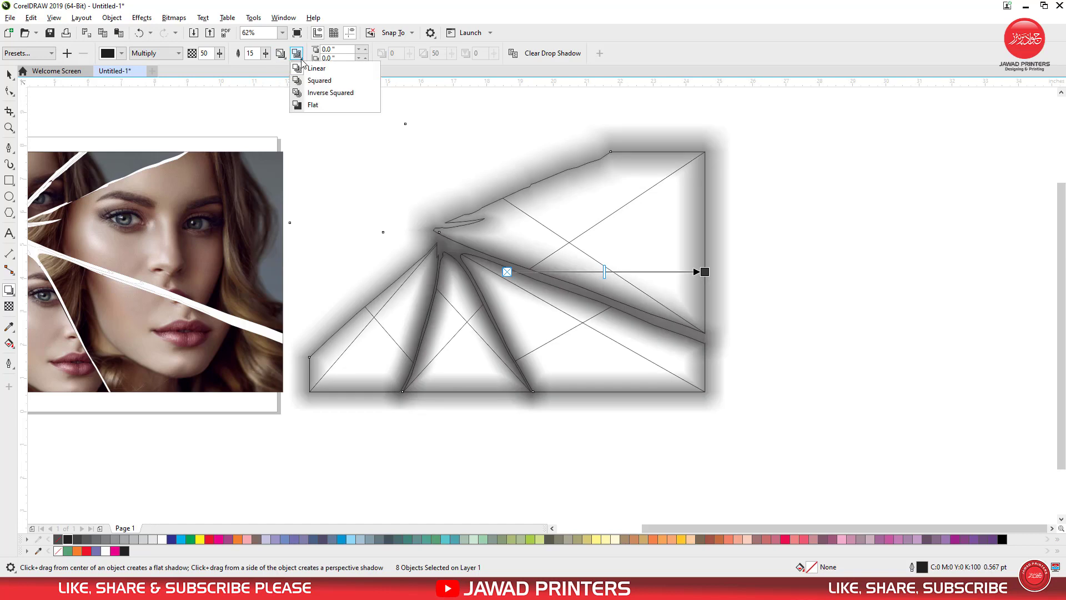
pyautogui.click(319, 81)
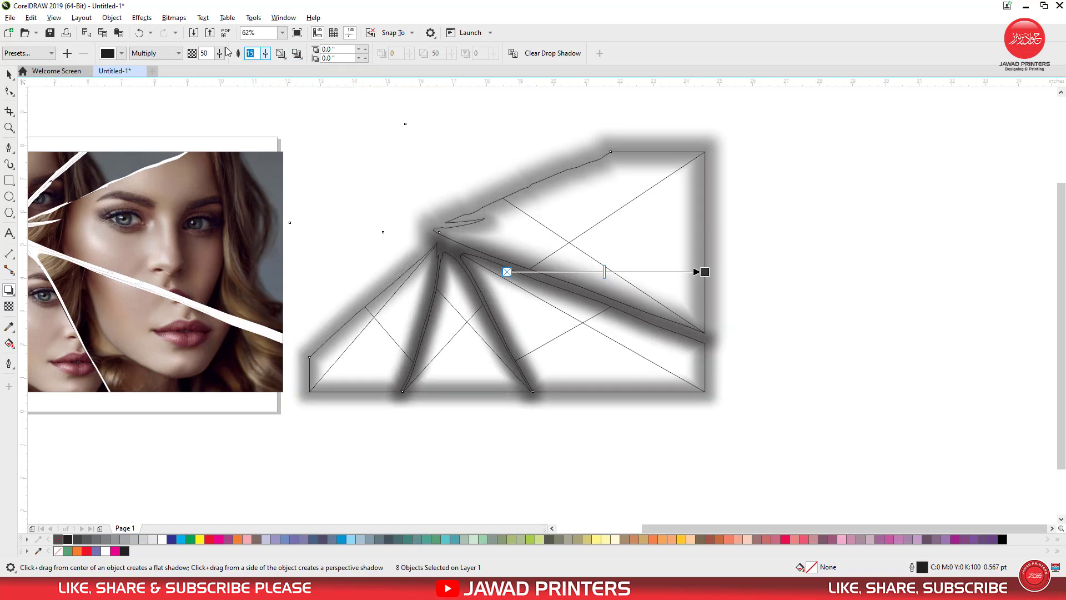